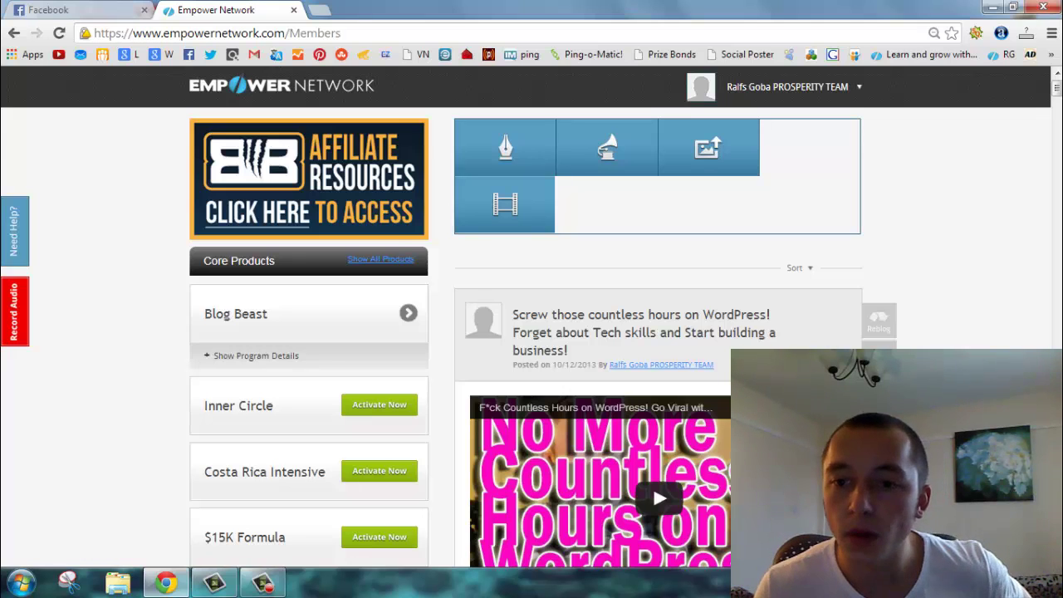
# Open your blog via View/Edit My Blog in the profile menu and hide the SEO toolbar
pyautogui.scroll(-3, 532, 332)
pyautogui.scroll(3, 532, 332)
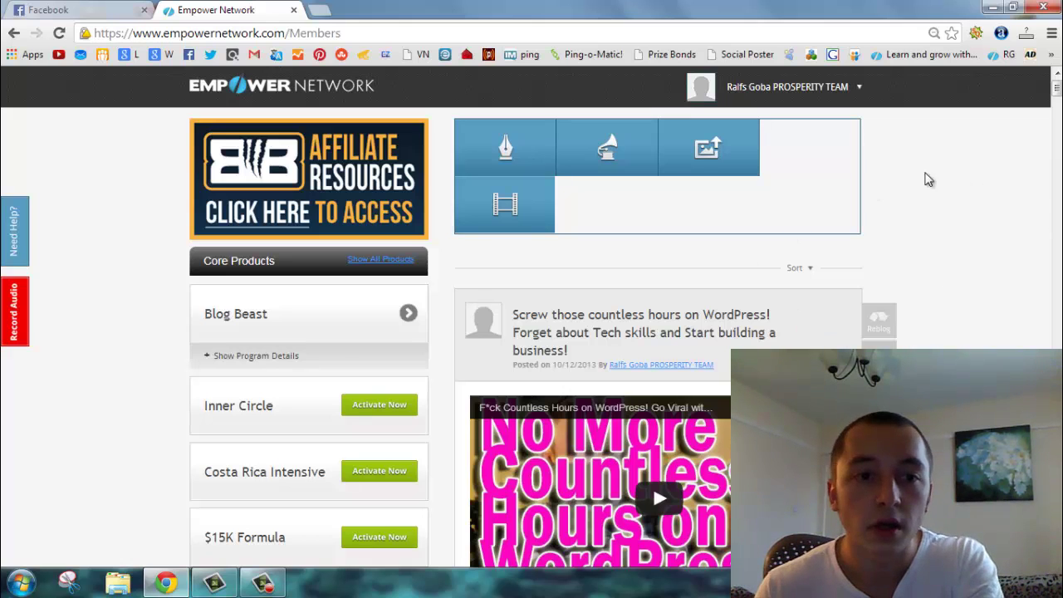
pyautogui.click(849, 96)
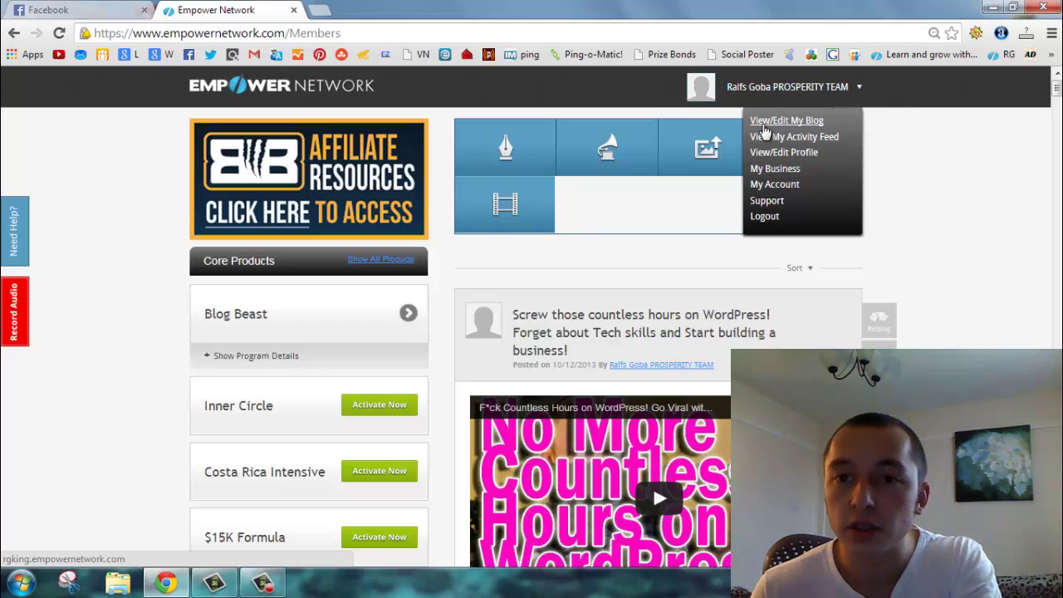
pyautogui.click(773, 124)
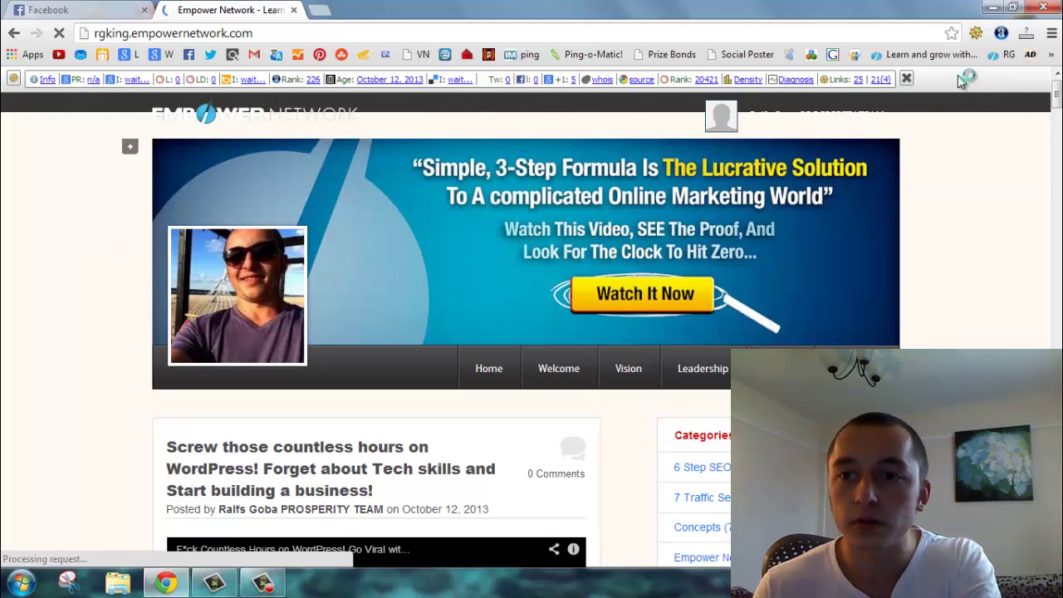
pyautogui.click(907, 79)
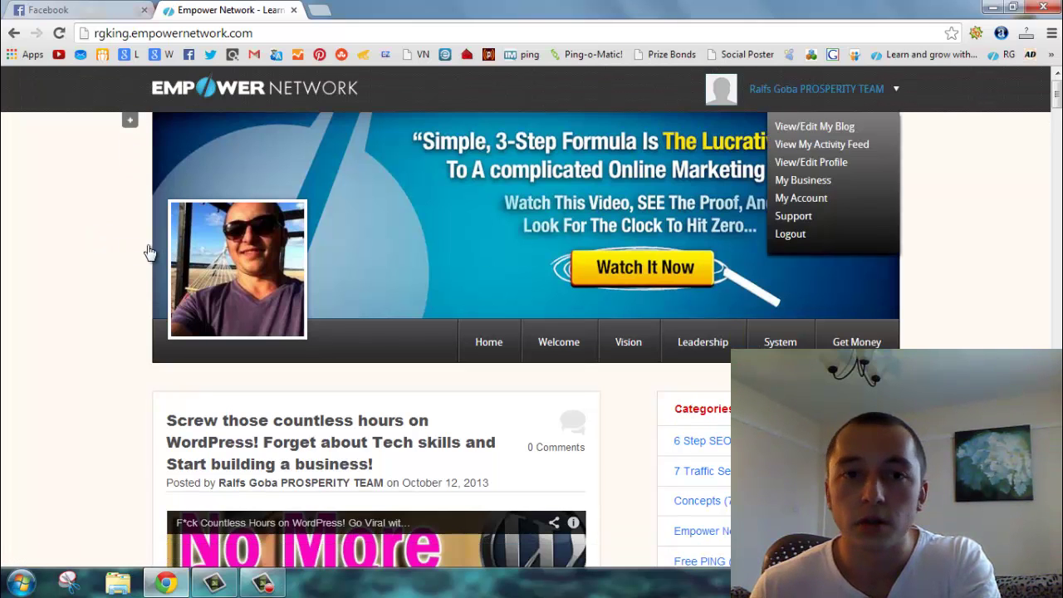
# Expand the Customize Blog panel and review its background, button, link colour and sidebar options
pyautogui.click(130, 125)
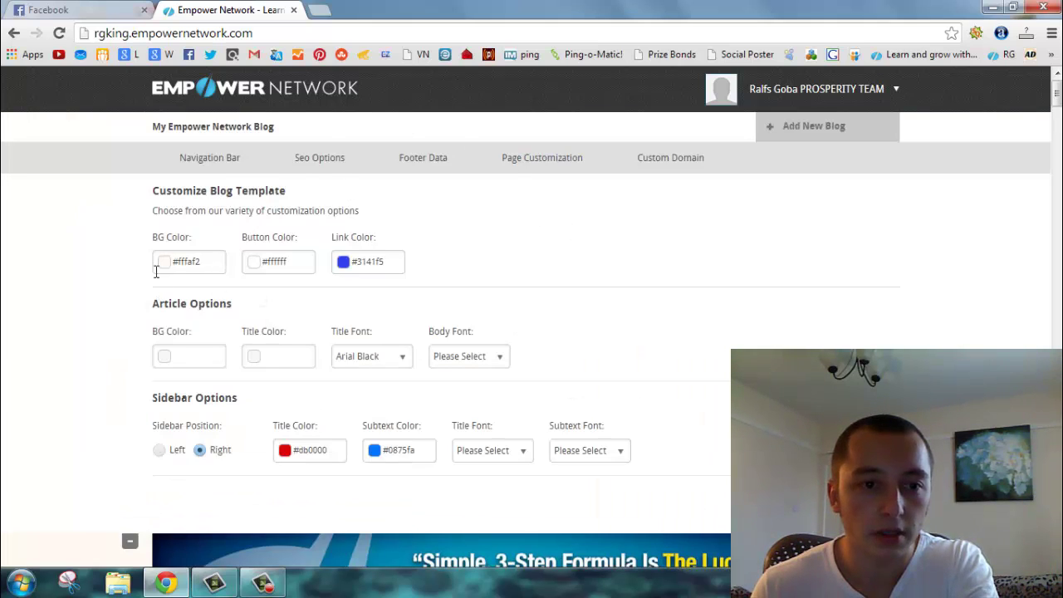
pyautogui.scroll(-1, 61, 254)
pyautogui.scroll(1, 100, 253)
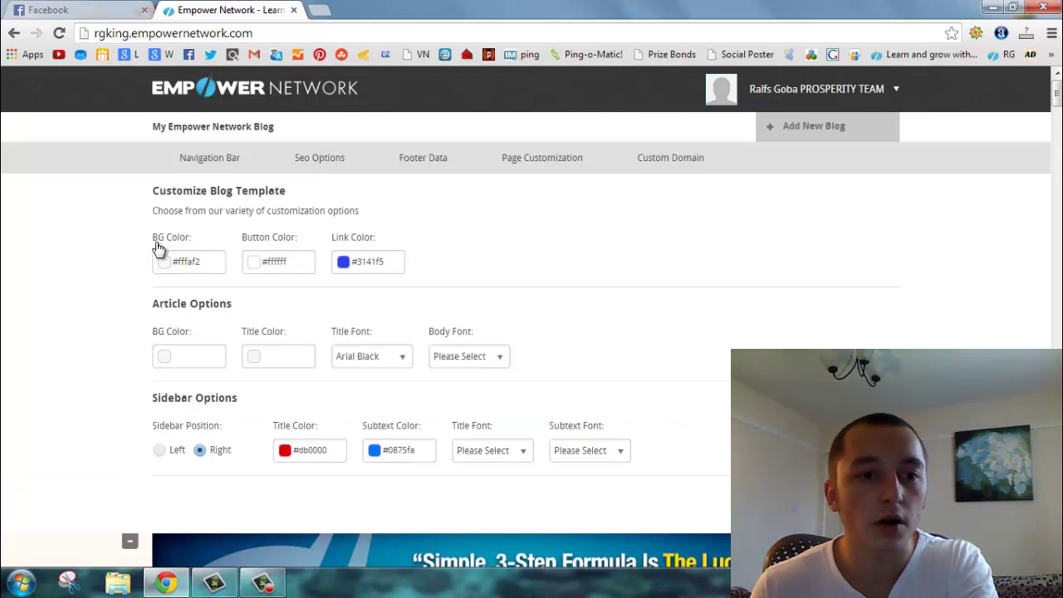
pyautogui.scroll(-4, 158, 249)
pyautogui.scroll(4, 67, 349)
pyautogui.scroll(-7, 107, 271)
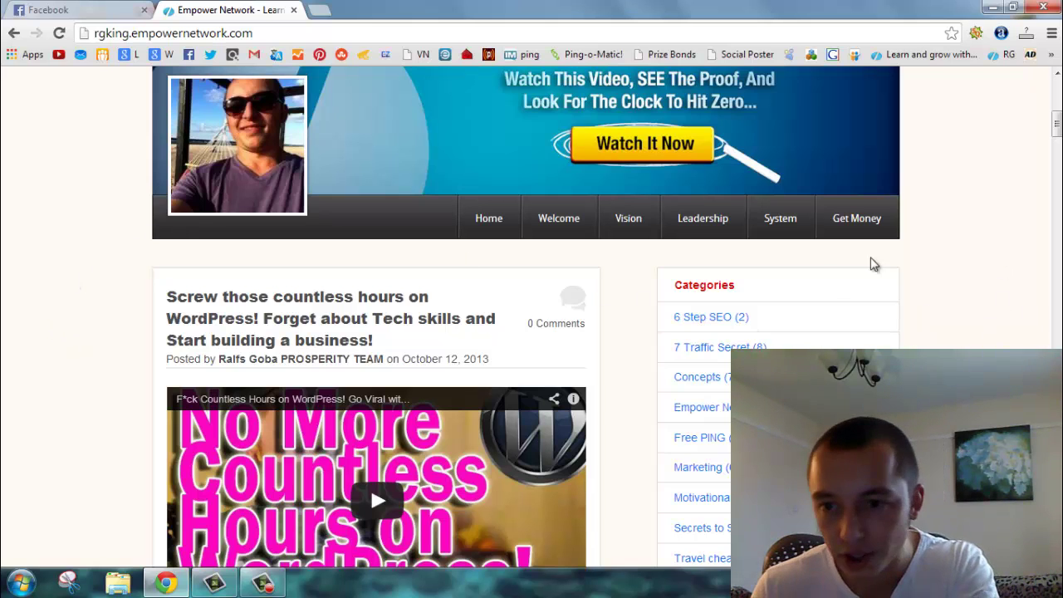
pyautogui.scroll(2, 71, 292)
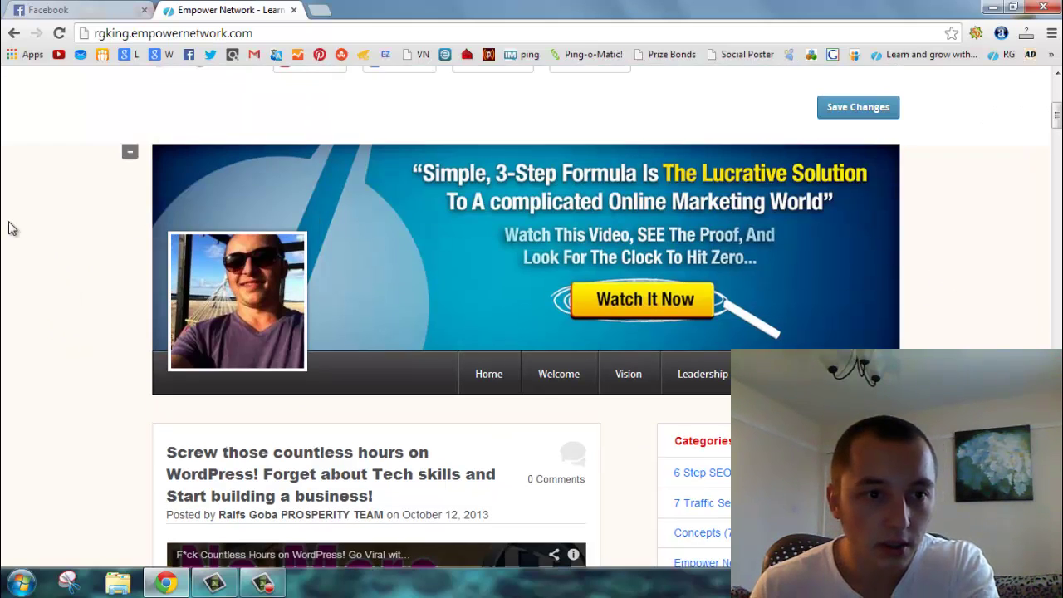
pyautogui.scroll(2, 7, 227)
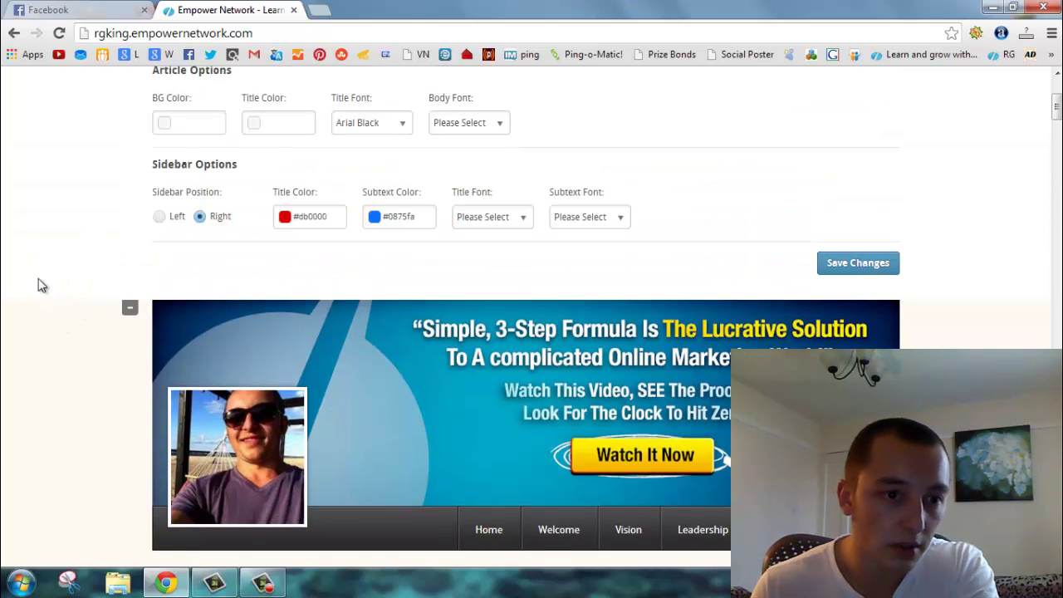
pyautogui.scroll(2, 63, 399)
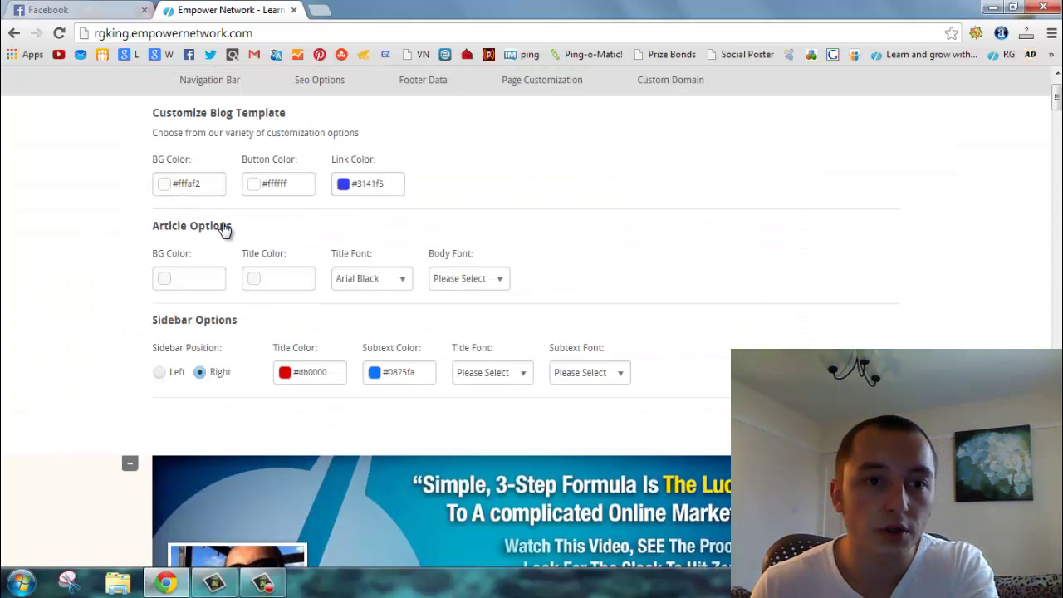
pyautogui.scroll(-1, 136, 280)
pyautogui.scroll(2, 160, 264)
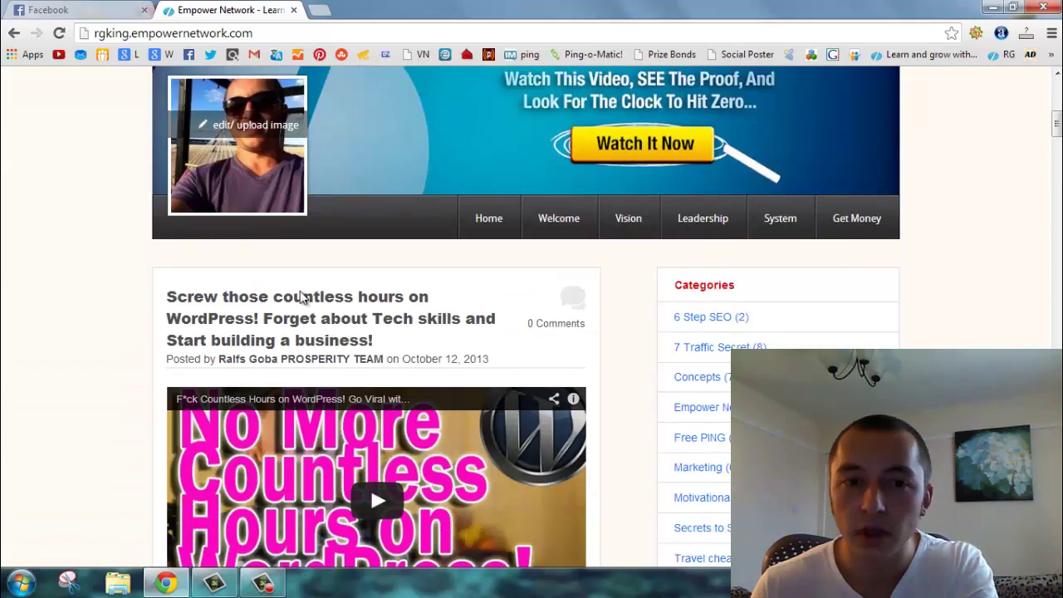
pyautogui.scroll(-15, 134, 259)
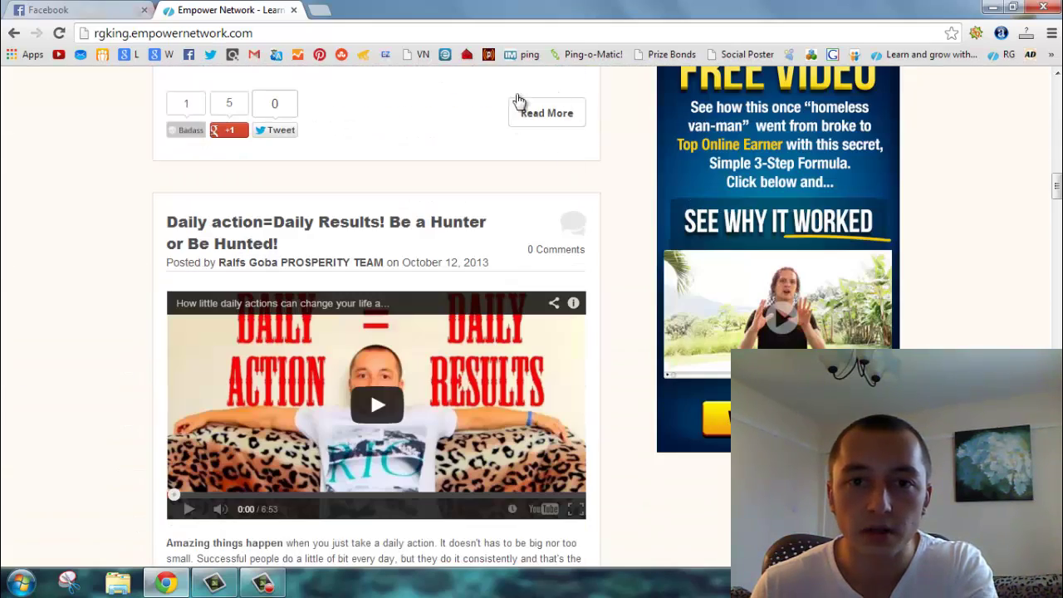
pyautogui.scroll(20, 120, 385)
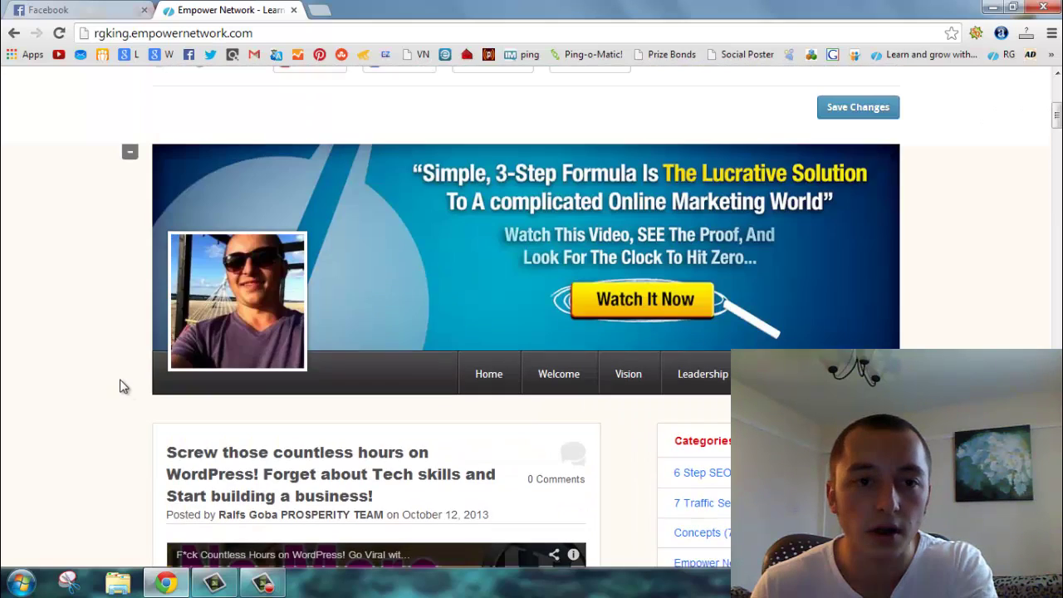
pyautogui.scroll(1, 126, 384)
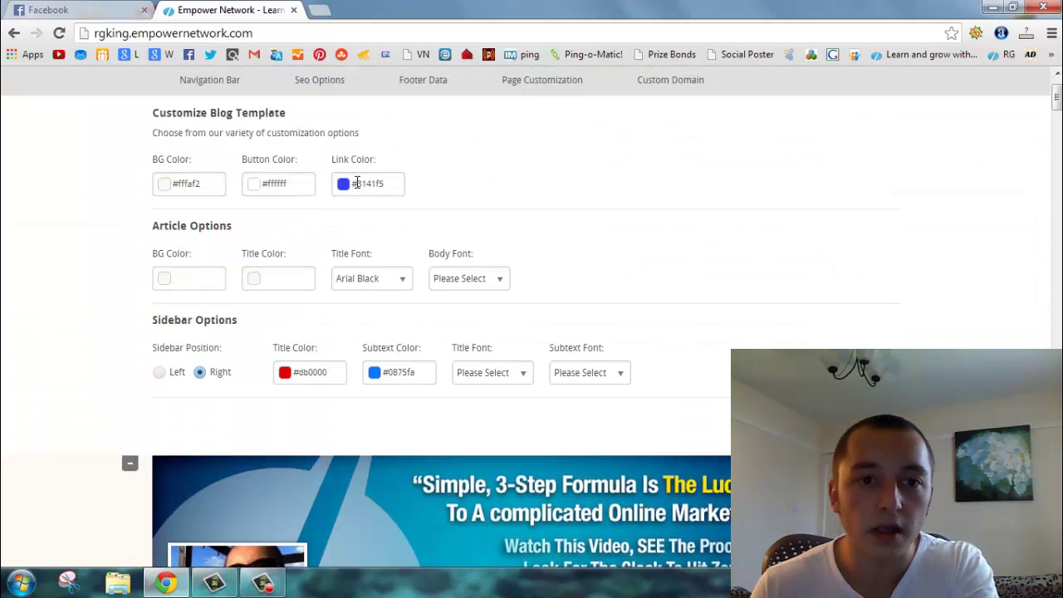
pyautogui.scroll(-13, 111, 290)
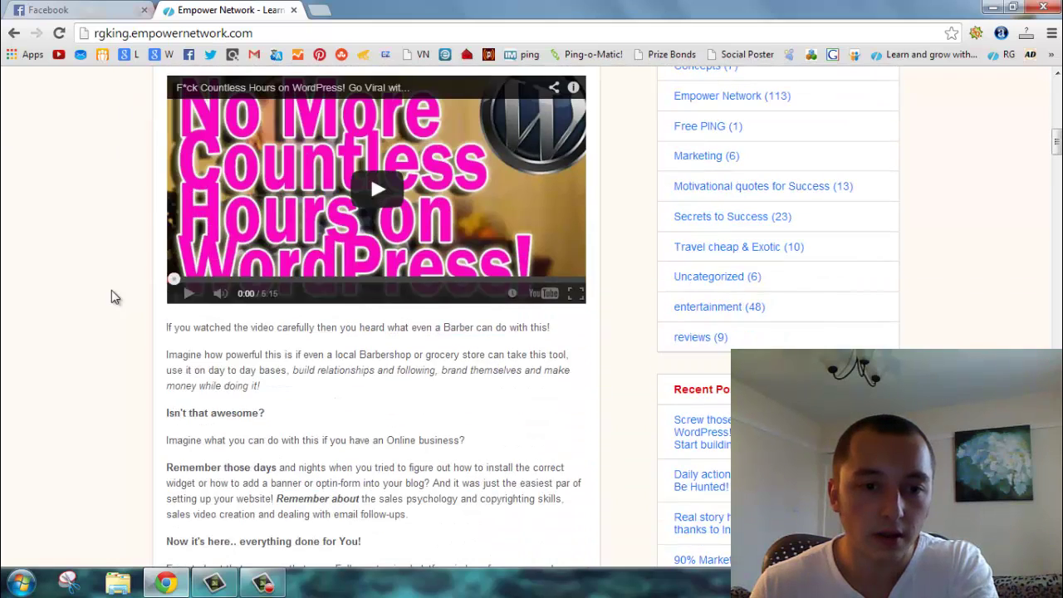
pyautogui.scroll(1, 174, 327)
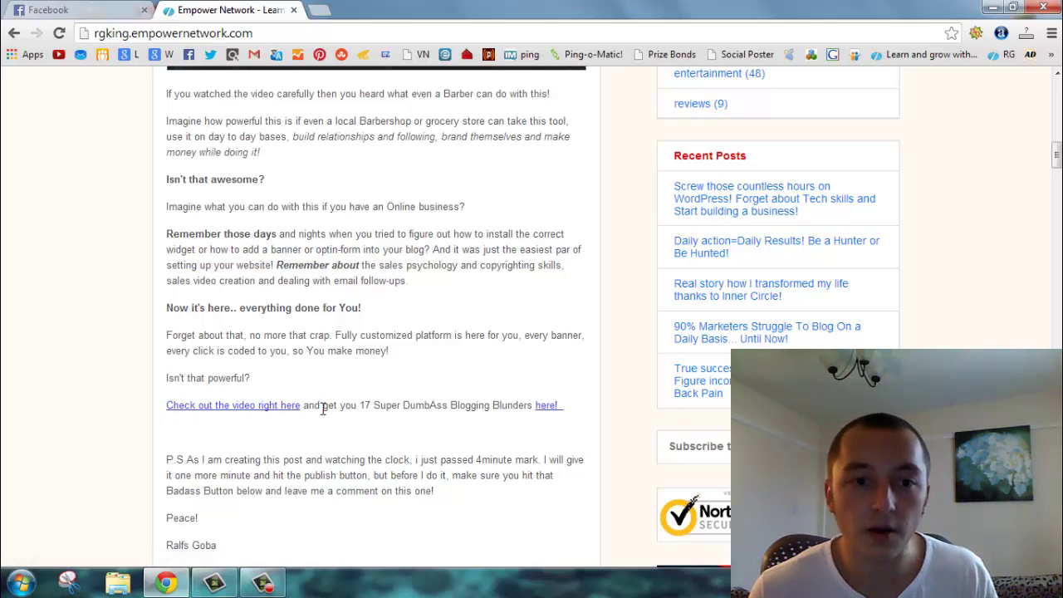
pyautogui.scroll(15, 323, 408)
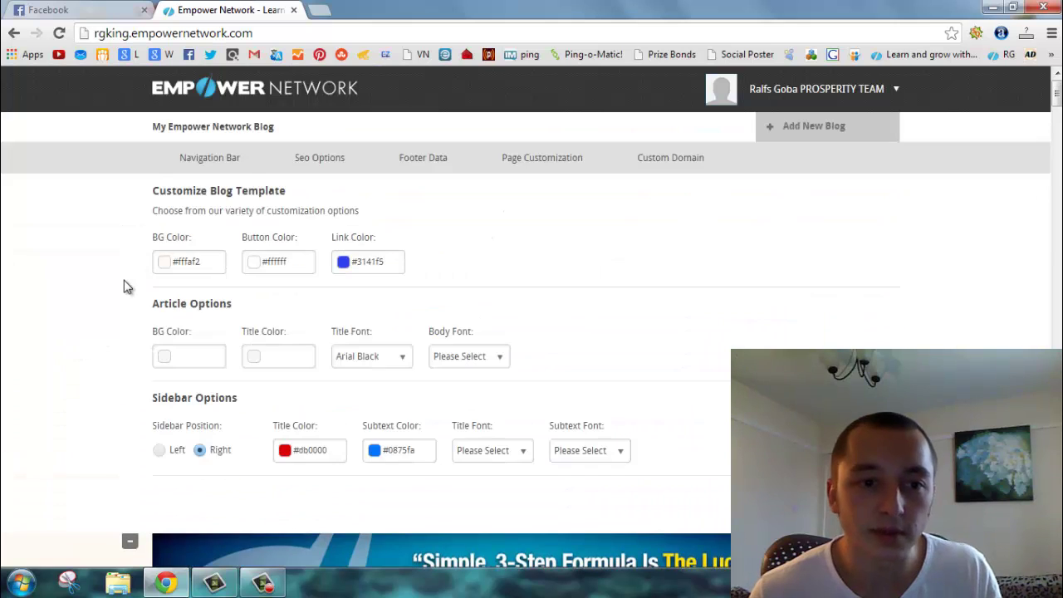
pyautogui.scroll(-1, 116, 287)
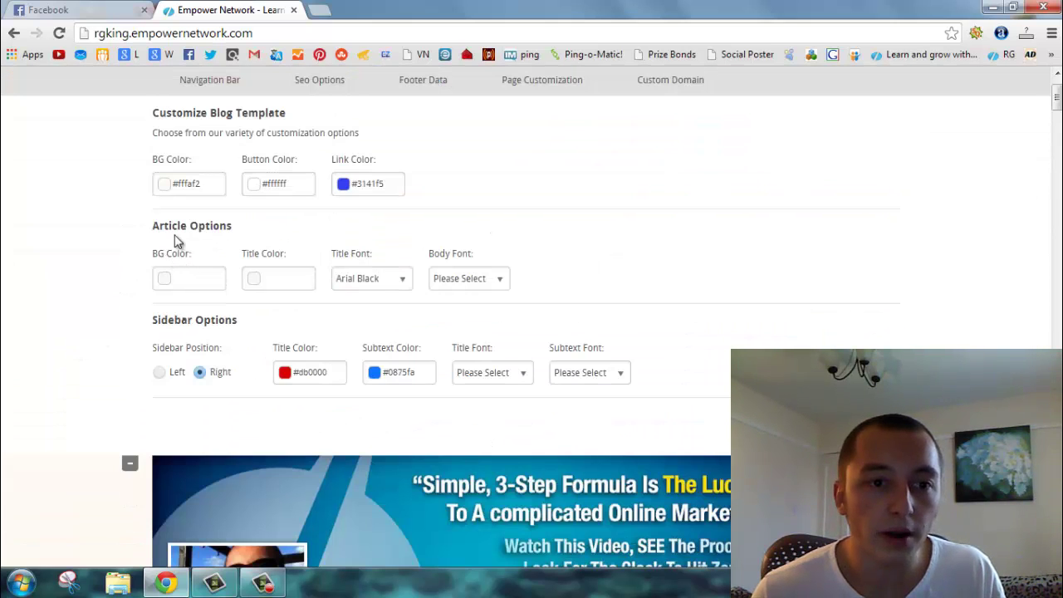
# Review the Customize Blog Template colours, article title fonts and sidebar title and subtext settings
pyautogui.scroll(-6, 36, 308)
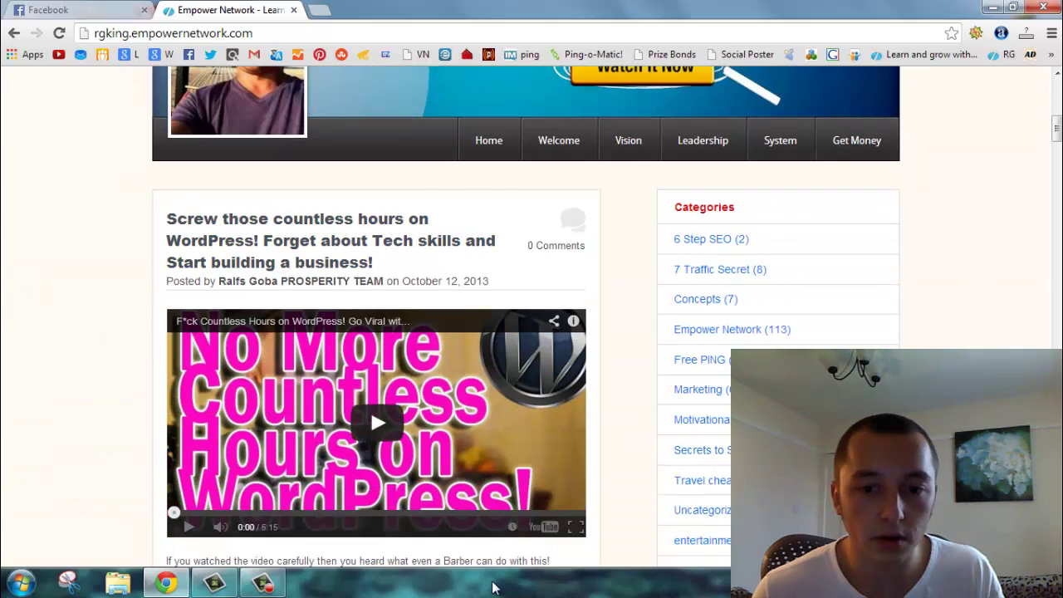
pyautogui.scroll(6, 482, 467)
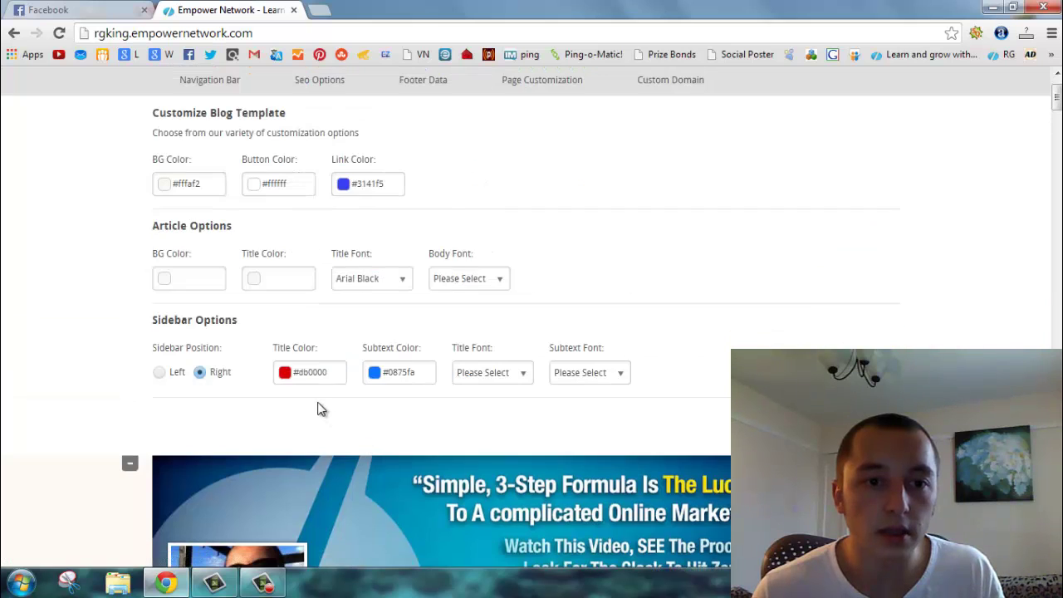
pyautogui.scroll(-4, 207, 296)
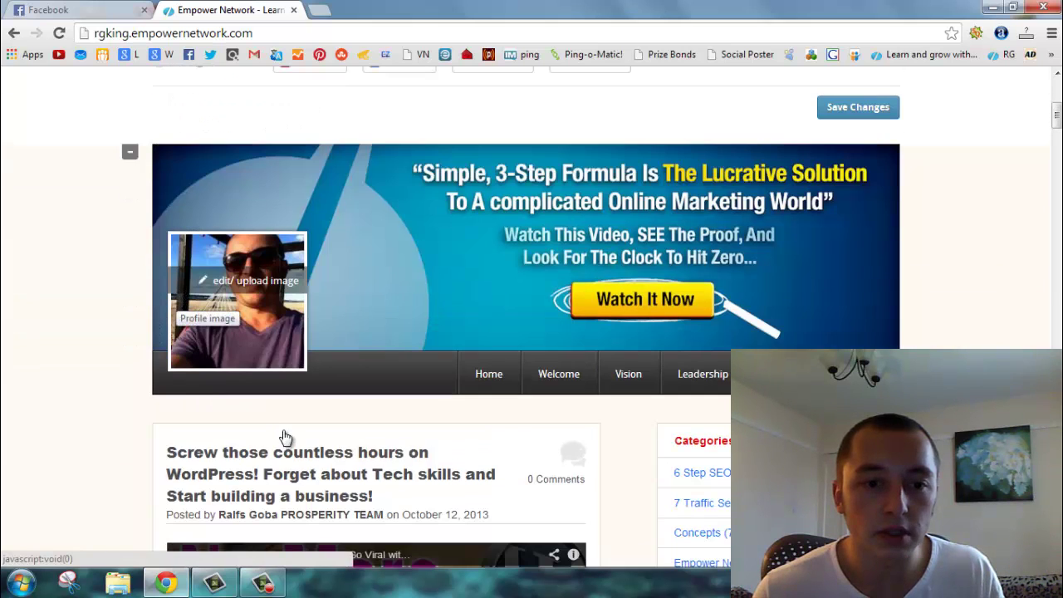
pyautogui.scroll(-1, 277, 434)
pyautogui.scroll(6, 111, 360)
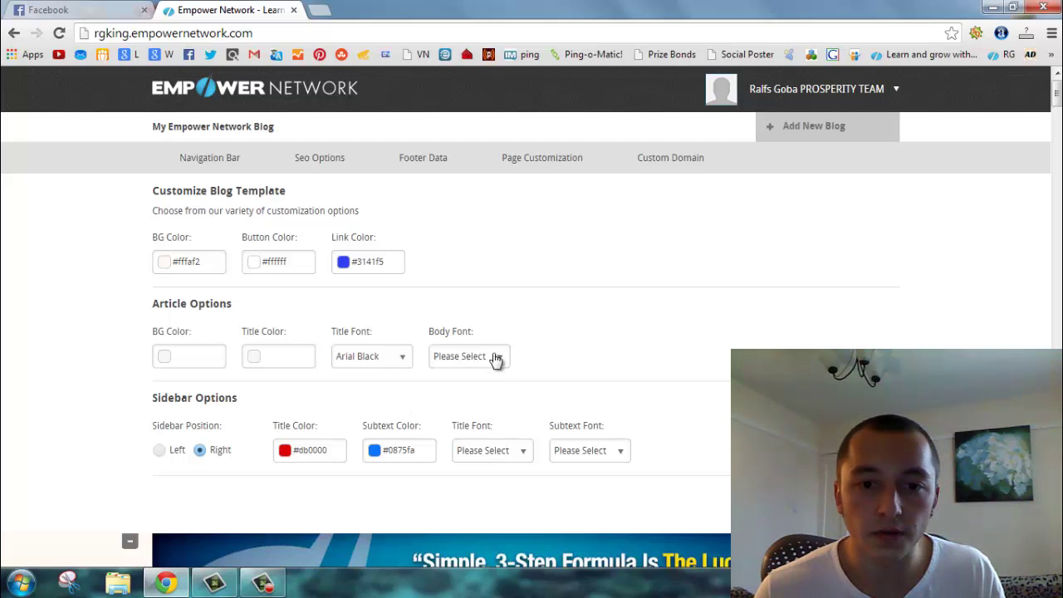
pyautogui.scroll(-6, 482, 366)
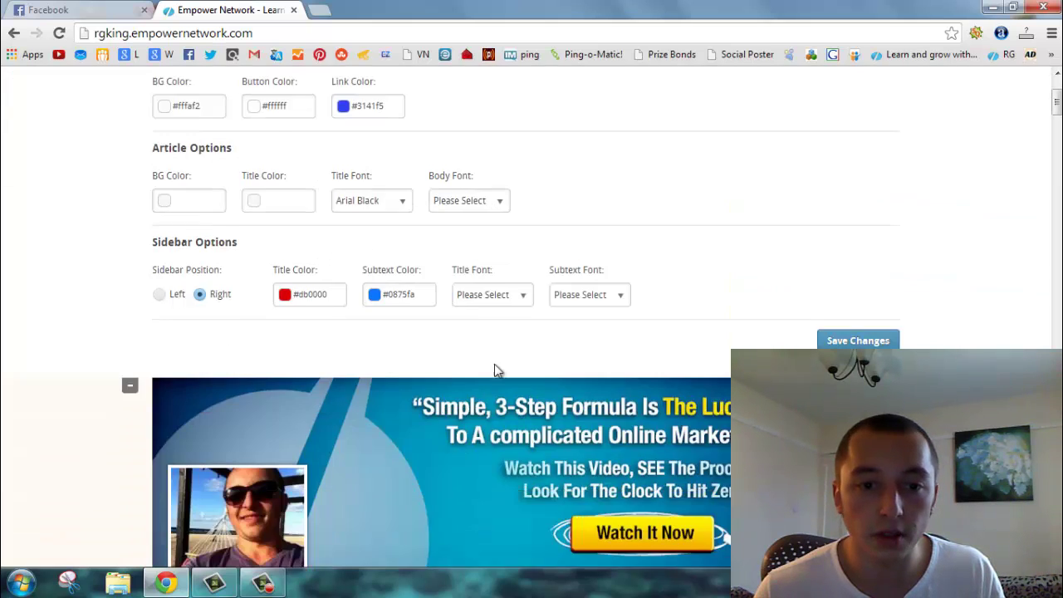
pyautogui.scroll(-3, 149, 313)
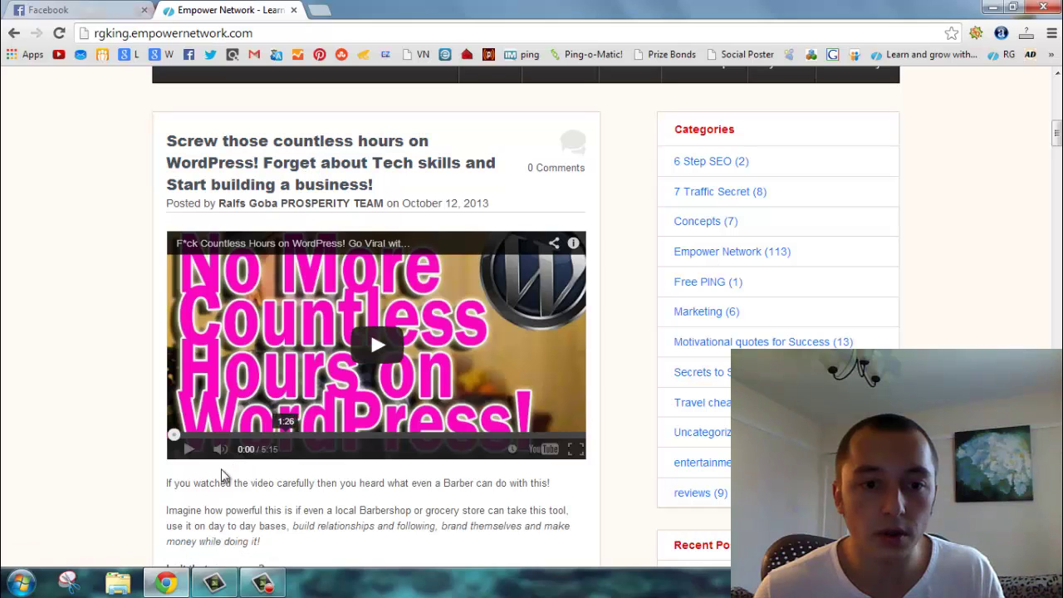
pyautogui.moveTo(207, 483); pyautogui.dragTo(415, 543)
pyautogui.click(413, 532)
pyautogui.scroll(8, 147, 421)
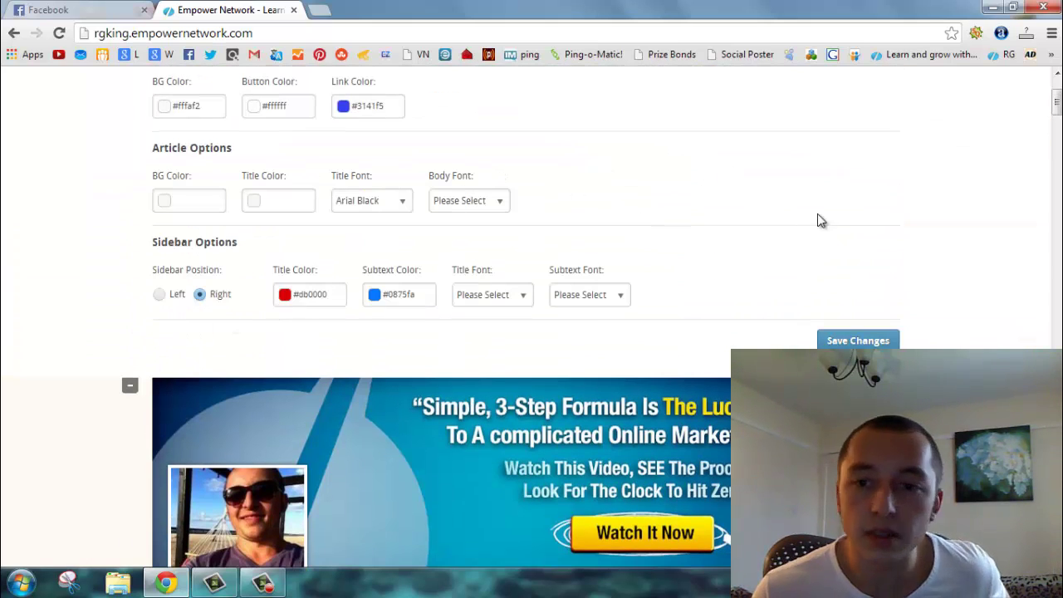
pyautogui.scroll(1, 914, 287)
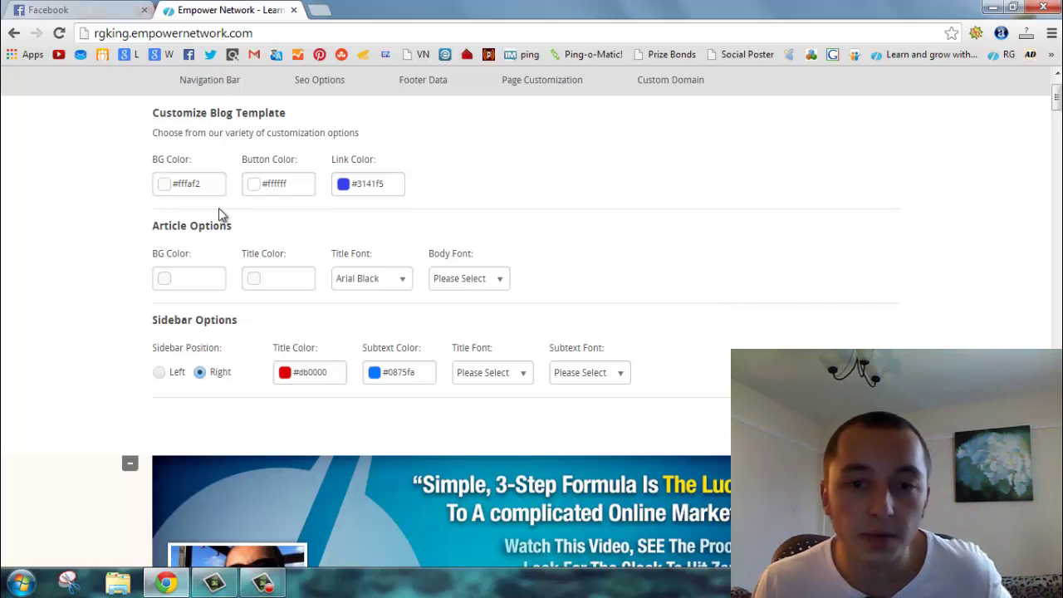
pyautogui.scroll(-3, 5, 286)
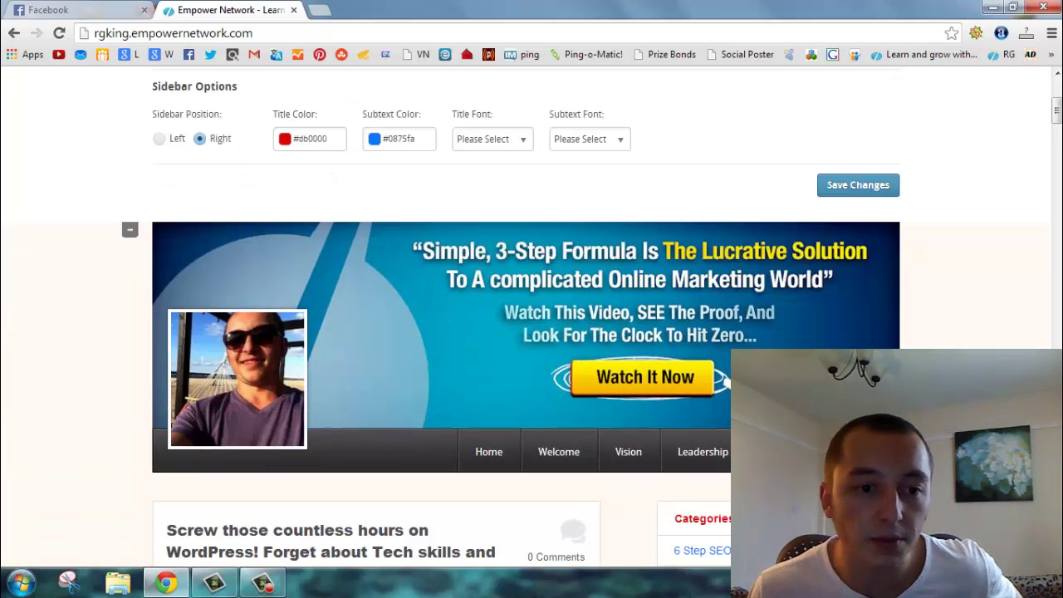
pyautogui.scroll(-1, 4, 329)
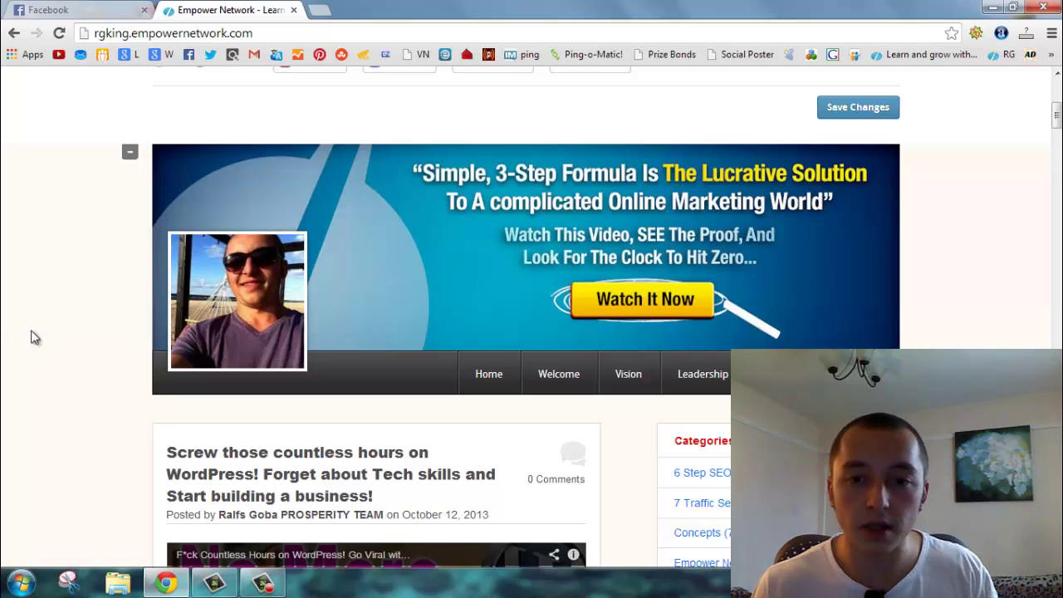
pyautogui.scroll(4, 63, 336)
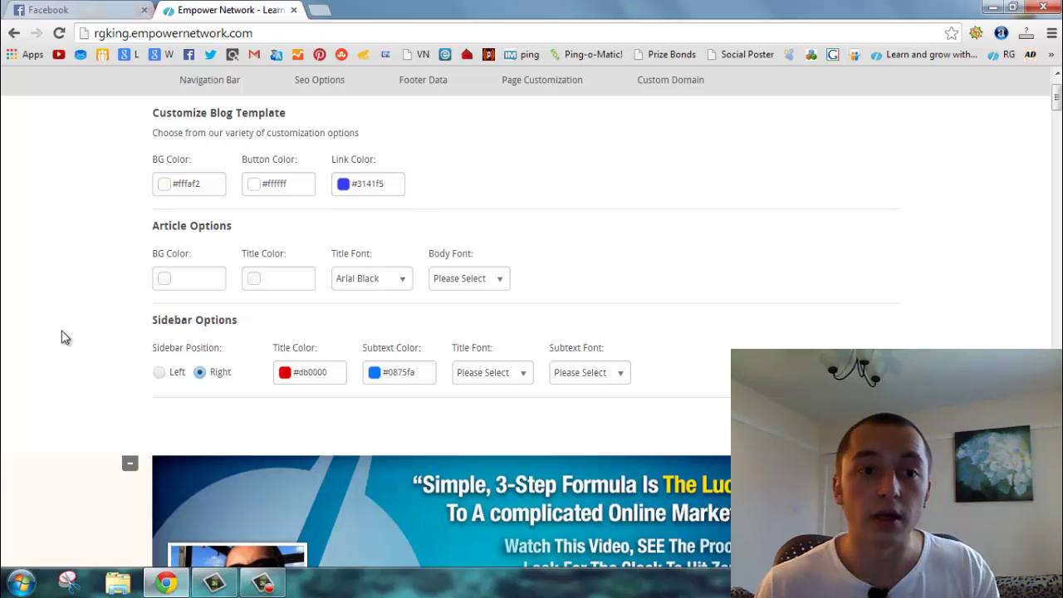
# Dismiss the Windows prompt, then set Sidebar Position to Left and save the template
pyautogui.scroll(1, 924, 313)
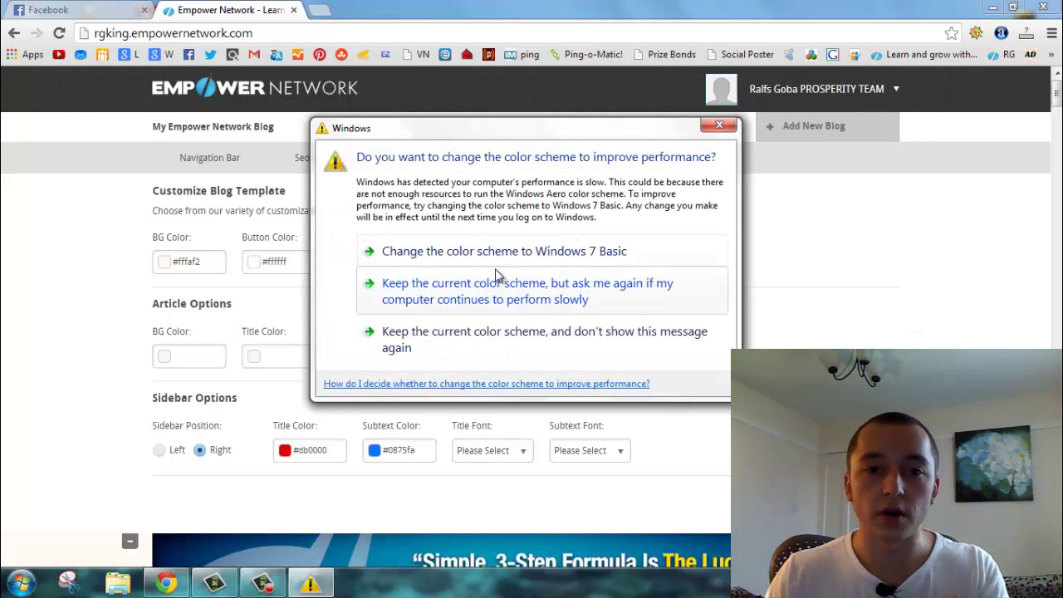
pyautogui.click(722, 125)
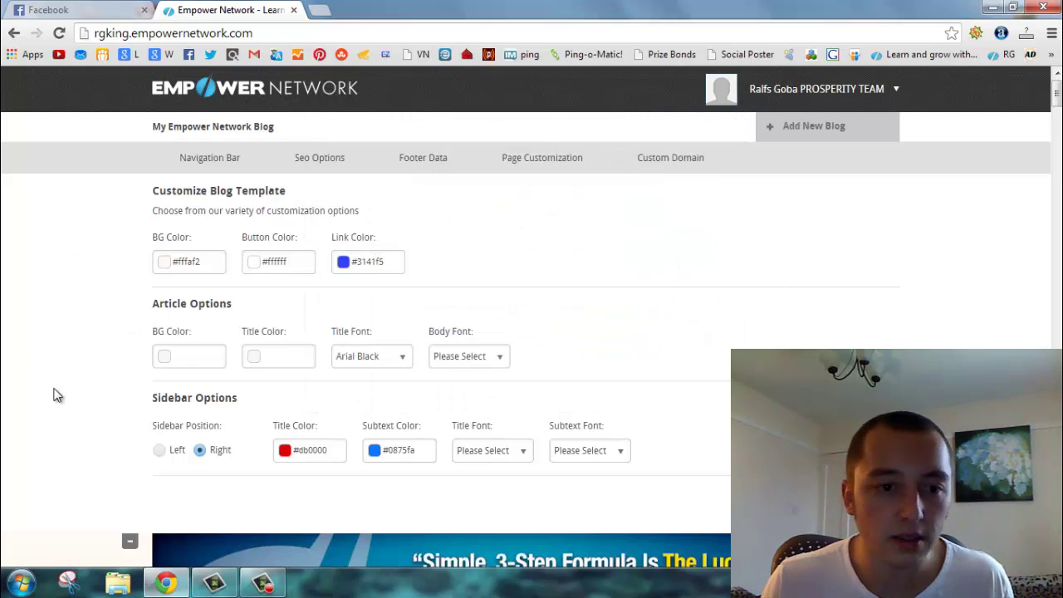
pyautogui.scroll(-4, 8, 366)
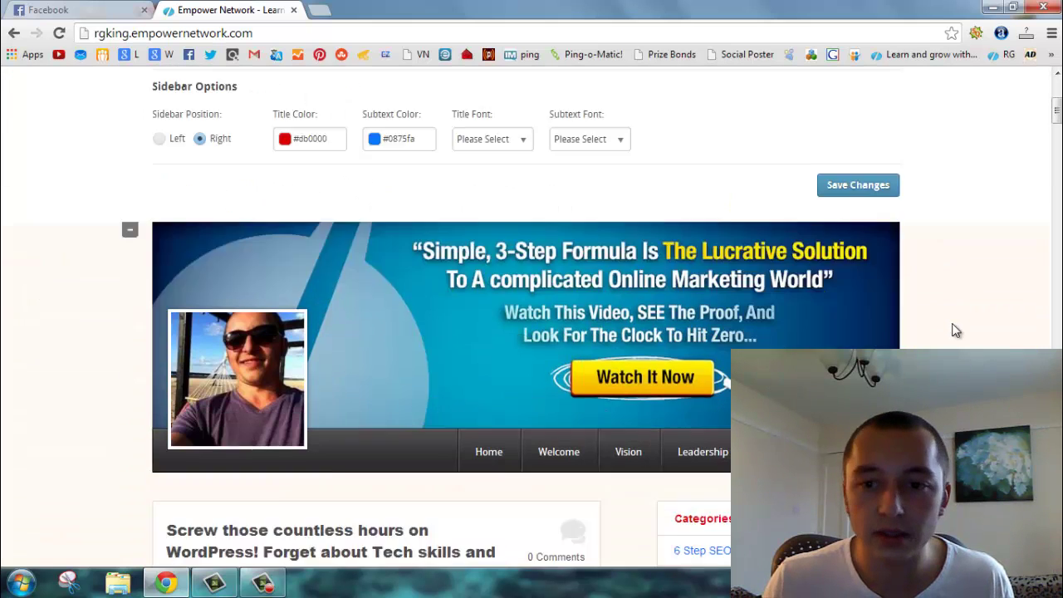
pyautogui.scroll(-5, 955, 330)
pyautogui.scroll(9, 498, 349)
pyautogui.scroll(-2, 133, 365)
pyautogui.click(159, 295)
pyautogui.scroll(-3, 104, 299)
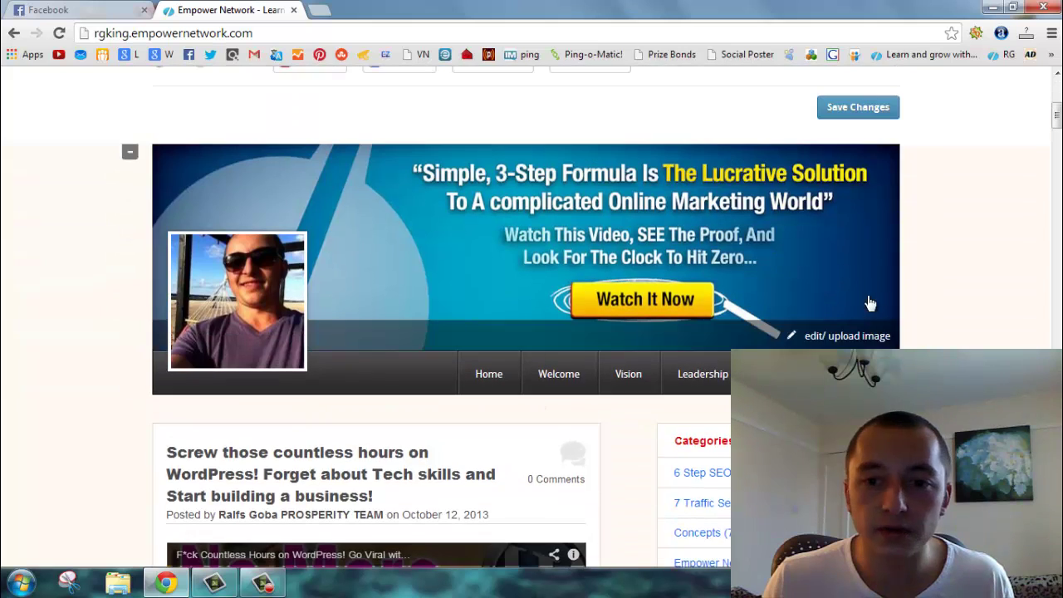
pyautogui.click(837, 119)
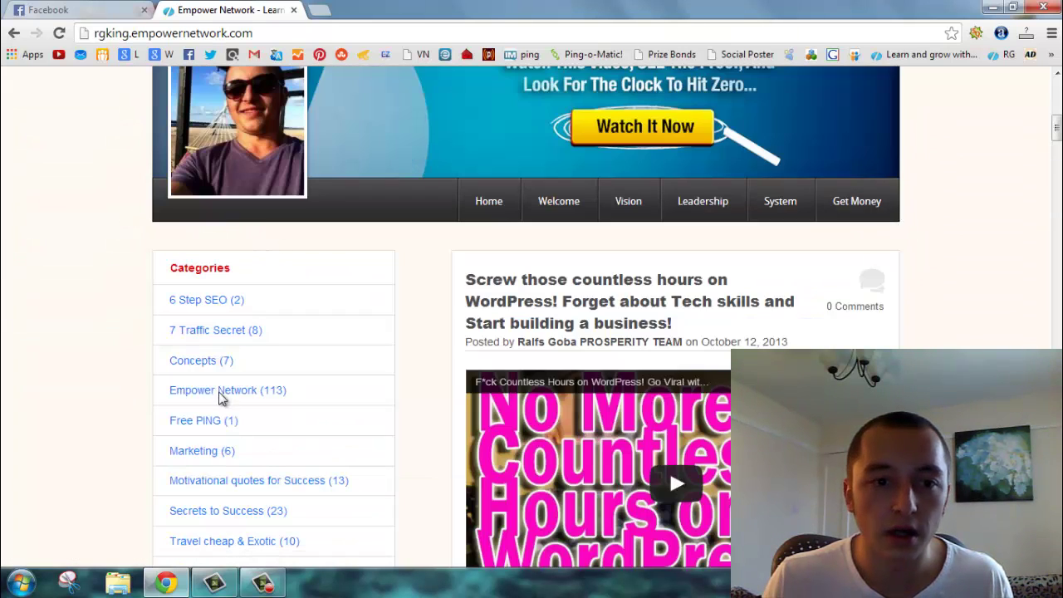
# Set Sidebar Position back to Right and save the template again
pyautogui.scroll(-2, 216, 299)
pyautogui.scroll(2, 152, 318)
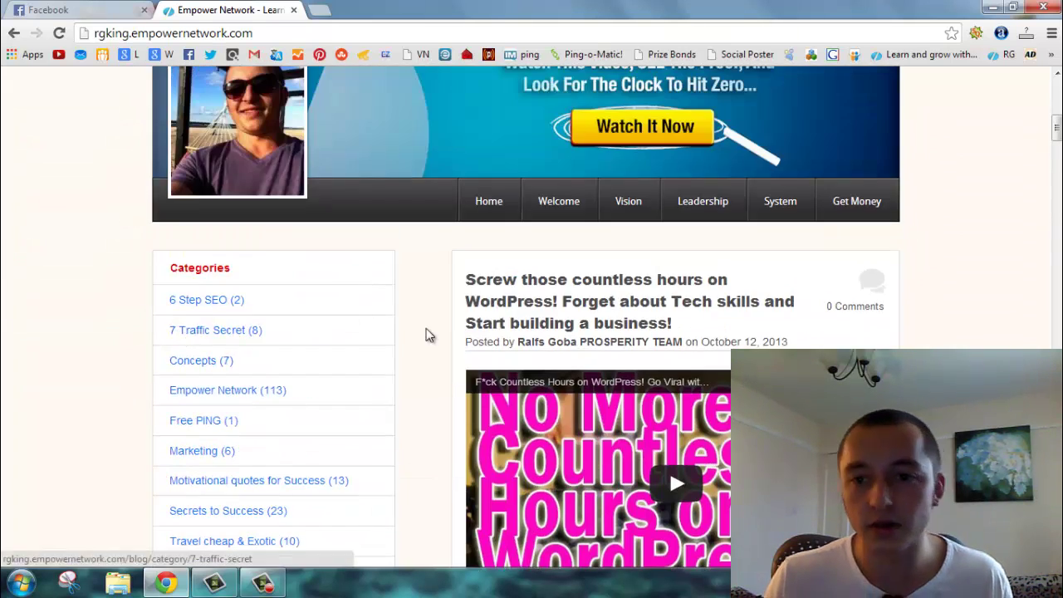
pyautogui.scroll(1, 371, 363)
pyautogui.scroll(-1, 373, 363)
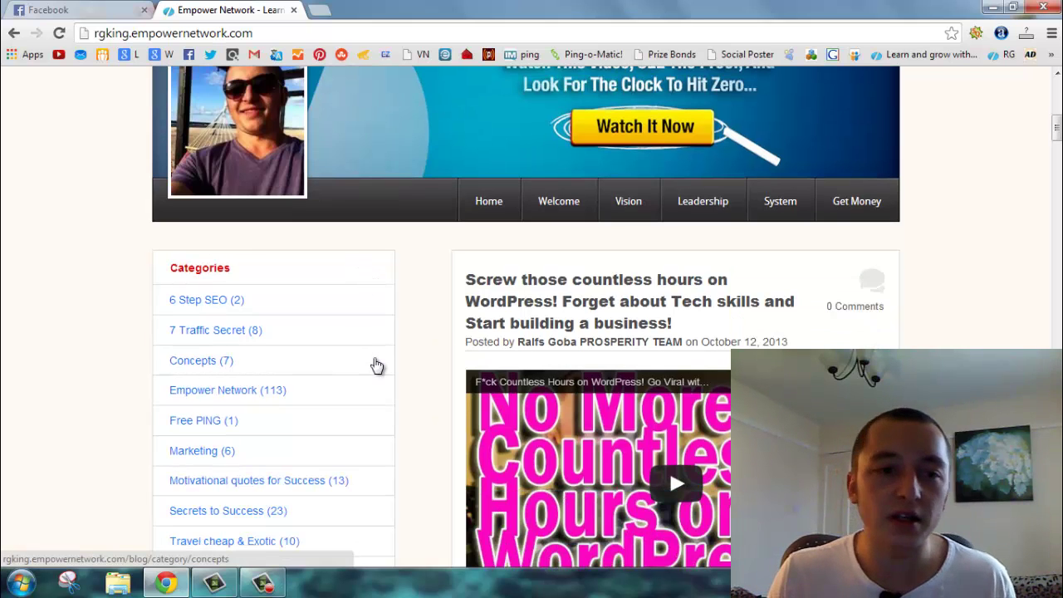
pyautogui.scroll(6, 376, 365)
pyautogui.click(200, 372)
pyautogui.scroll(-5, 944, 326)
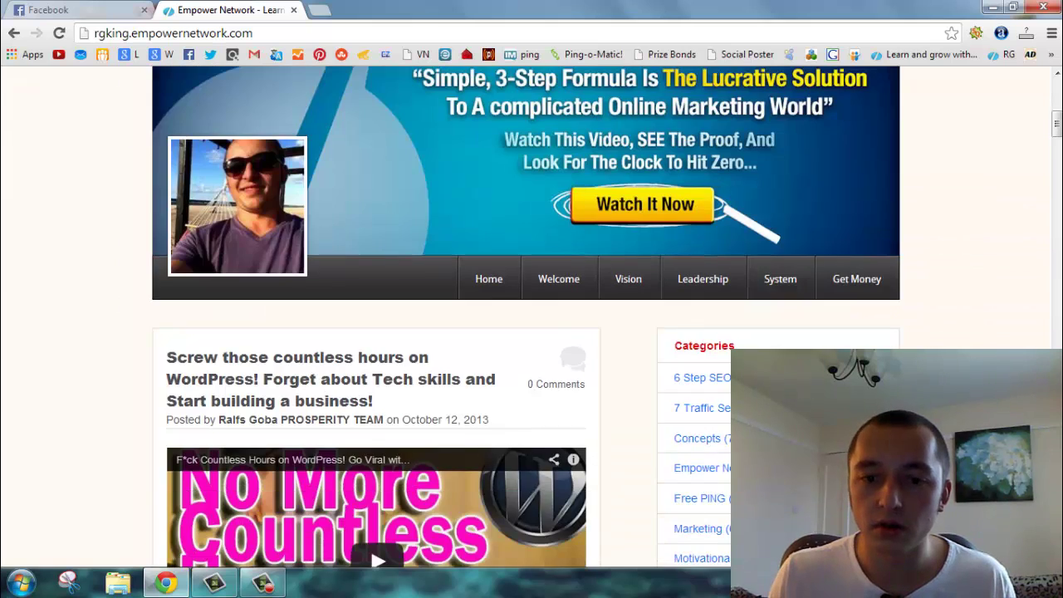
pyautogui.scroll(4, 944, 326)
pyautogui.click(896, 331)
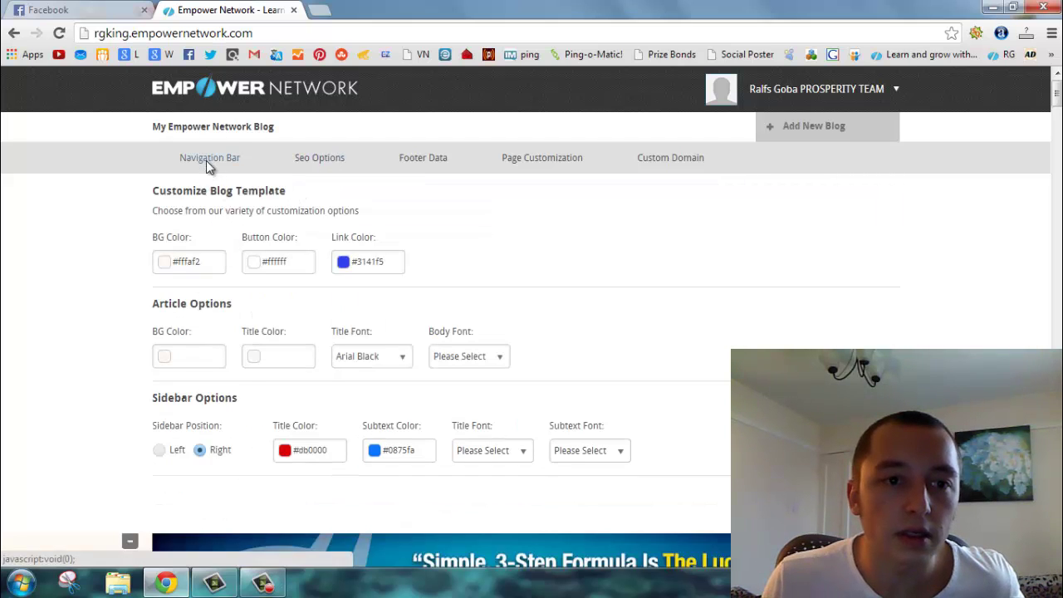
# Review the Navigation Bar branding, disabled search bar, six ticked default links and Link 1 fields
pyautogui.click(206, 159)
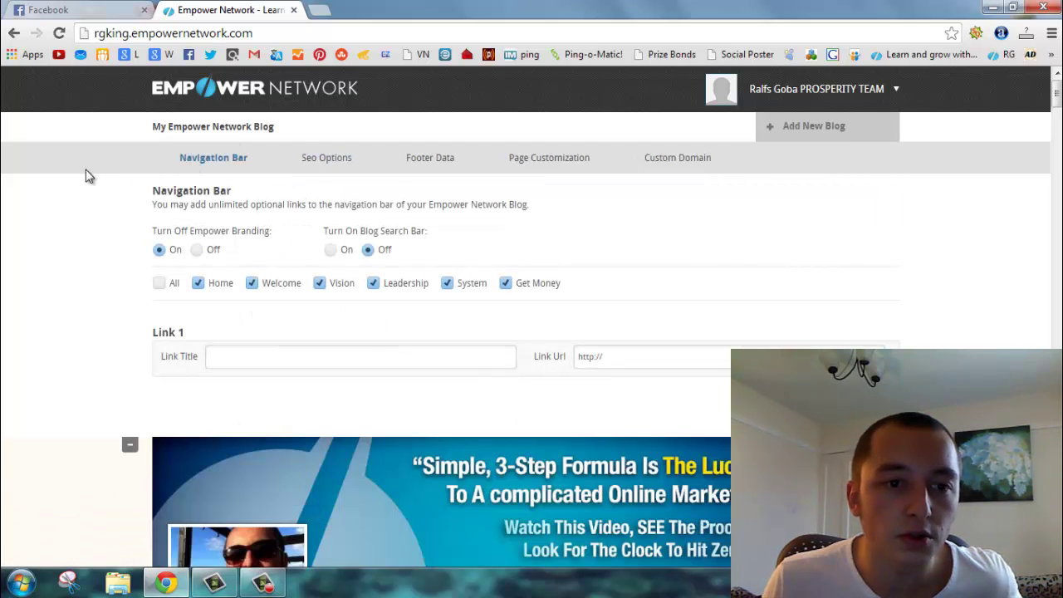
pyautogui.scroll(-1, 79, 177)
pyautogui.scroll(1, 201, 180)
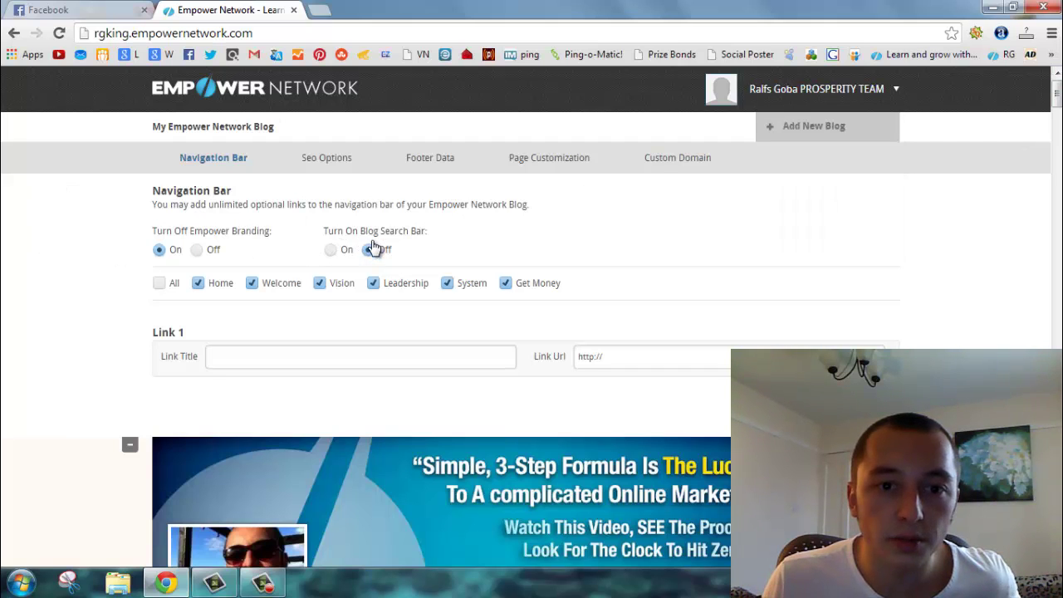
pyautogui.scroll(-4, 498, 241)
pyautogui.scroll(4, 380, 290)
pyautogui.scroll(-6, 975, 280)
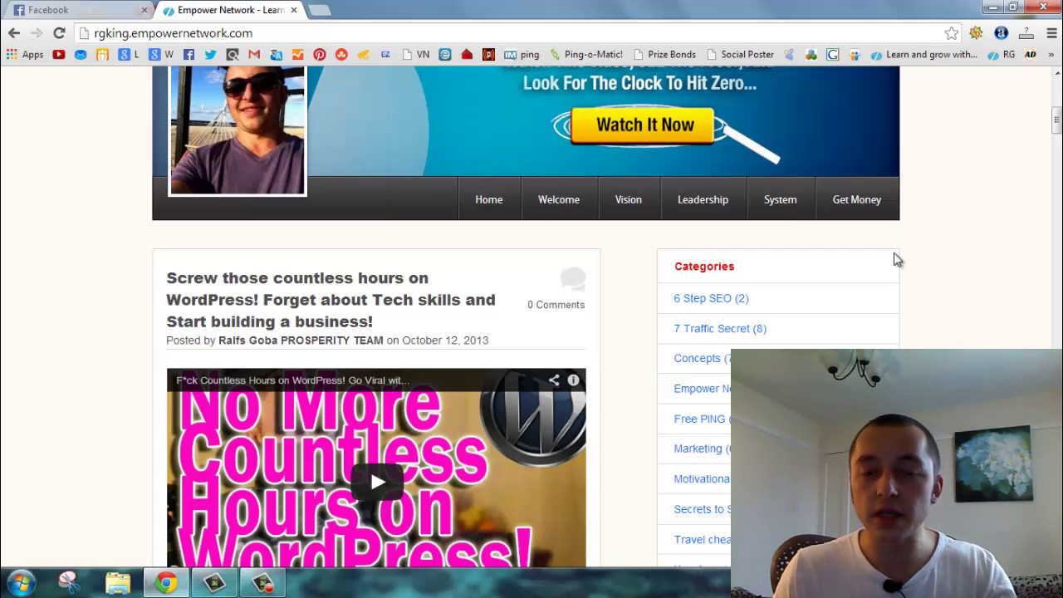
pyautogui.scroll(5, 962, 281)
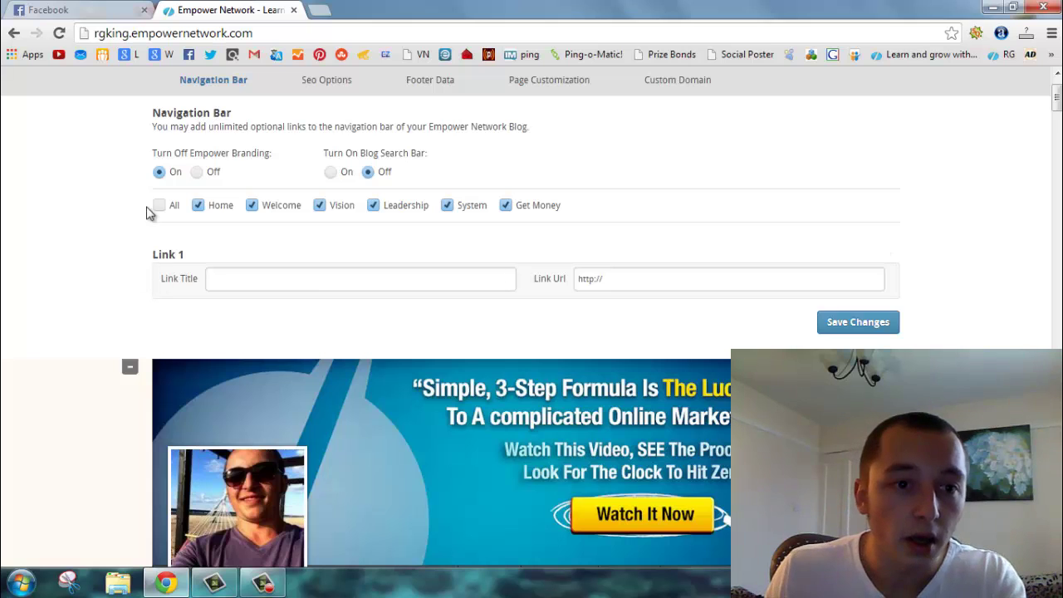
pyautogui.scroll(-5, 83, 241)
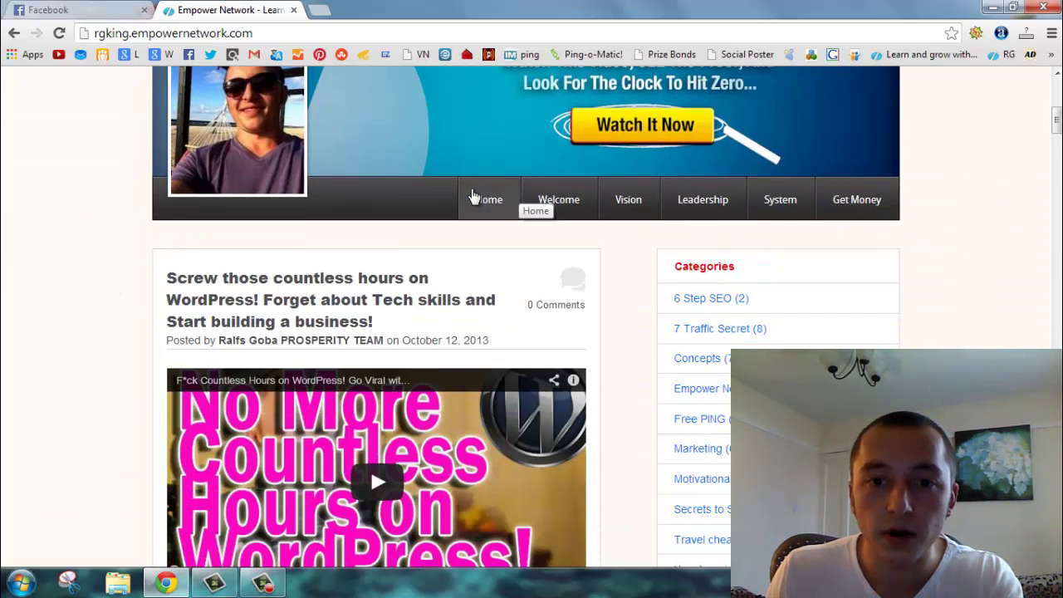
pyautogui.scroll(3, 985, 318)
pyautogui.scroll(3, 2, 299)
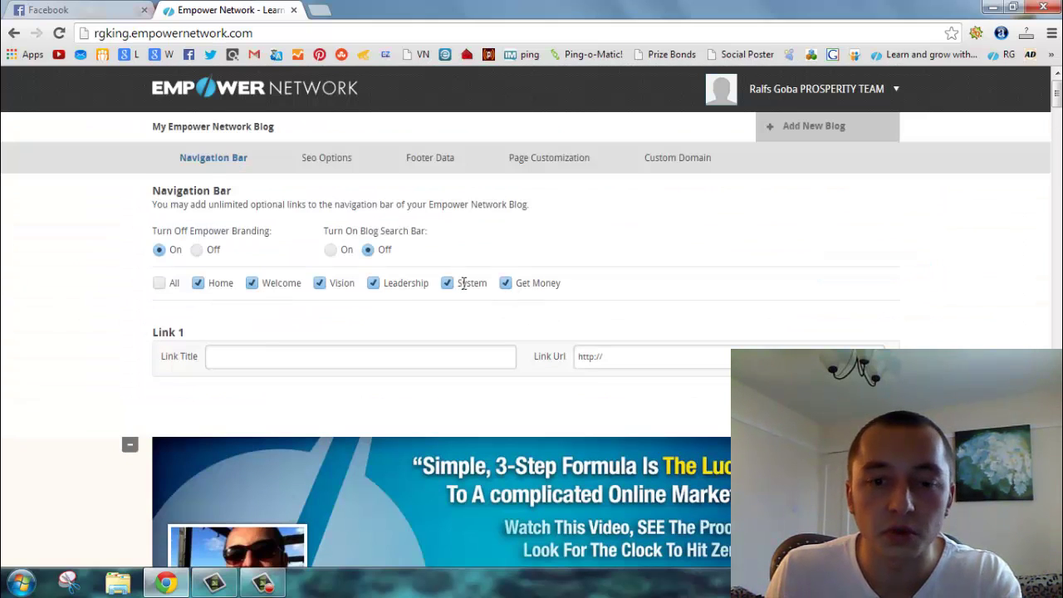
pyautogui.scroll(-2, 452, 286)
pyautogui.scroll(2, 158, 307)
pyautogui.scroll(-1, 99, 309)
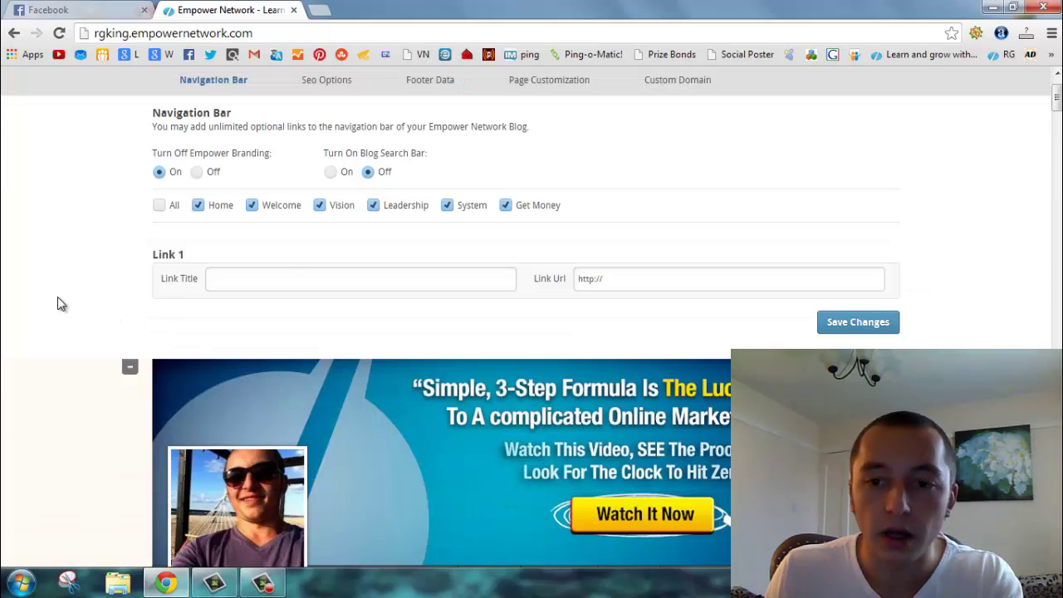
pyautogui.scroll(-4, 681, 278)
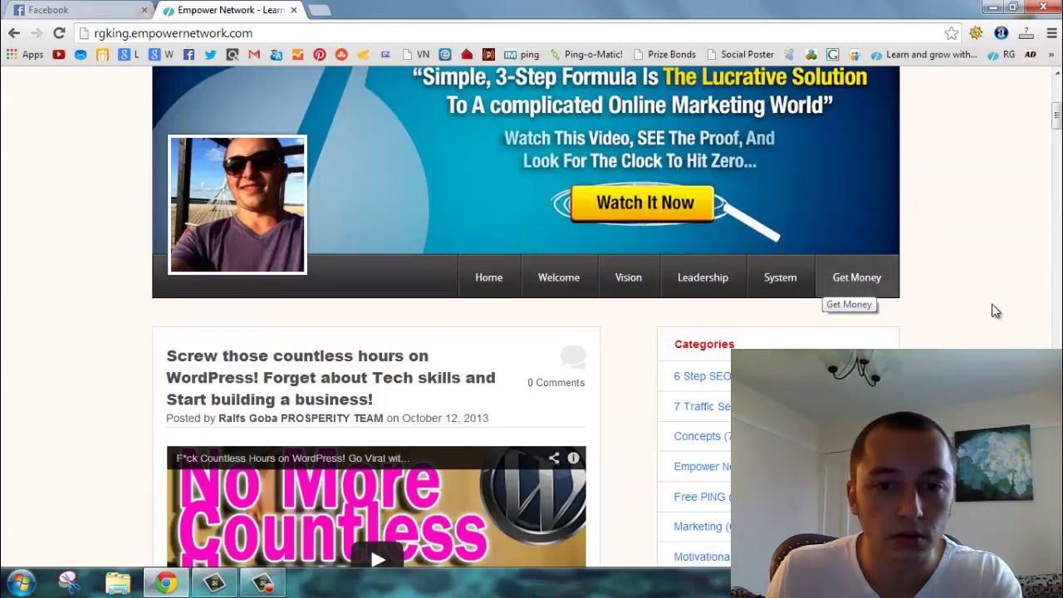
pyautogui.scroll(2, 1032, 321)
pyautogui.scroll(2, 1032, 321)
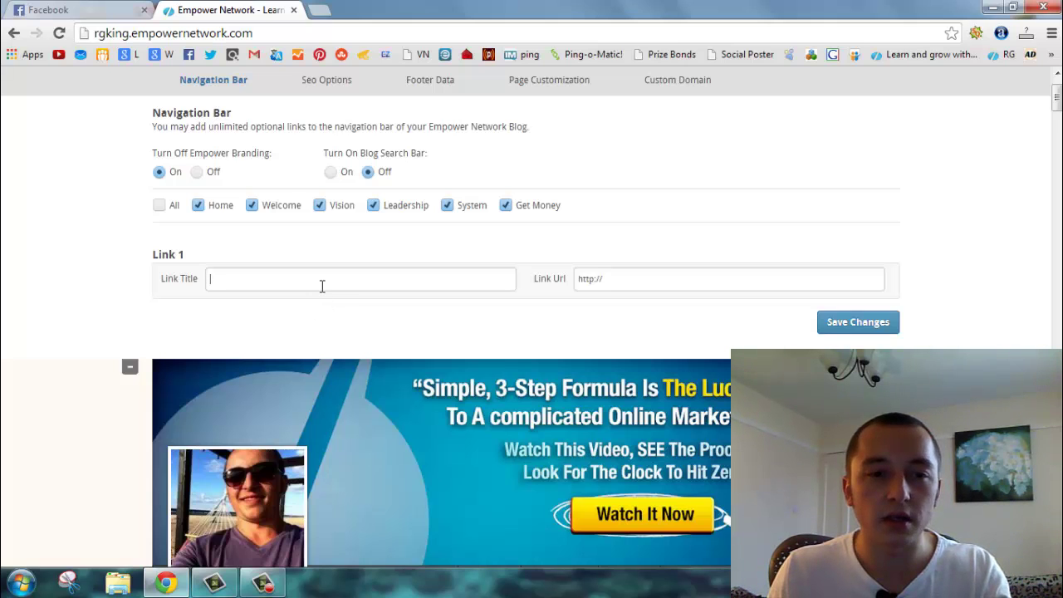
pyautogui.scroll(-2, 706, 392)
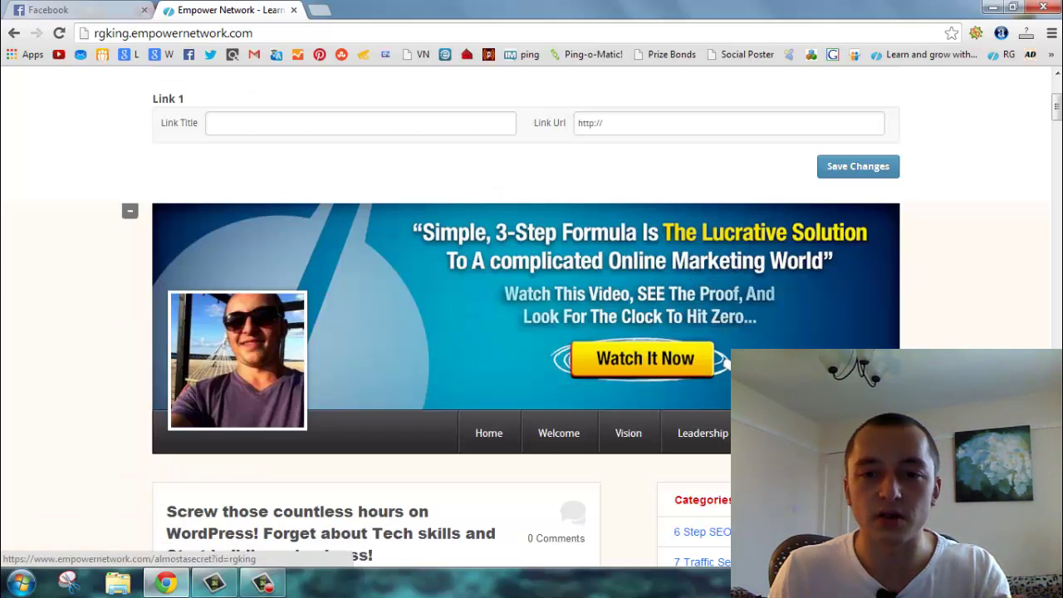
pyautogui.scroll(1, 722, 274)
pyautogui.scroll(2, 570, 313)
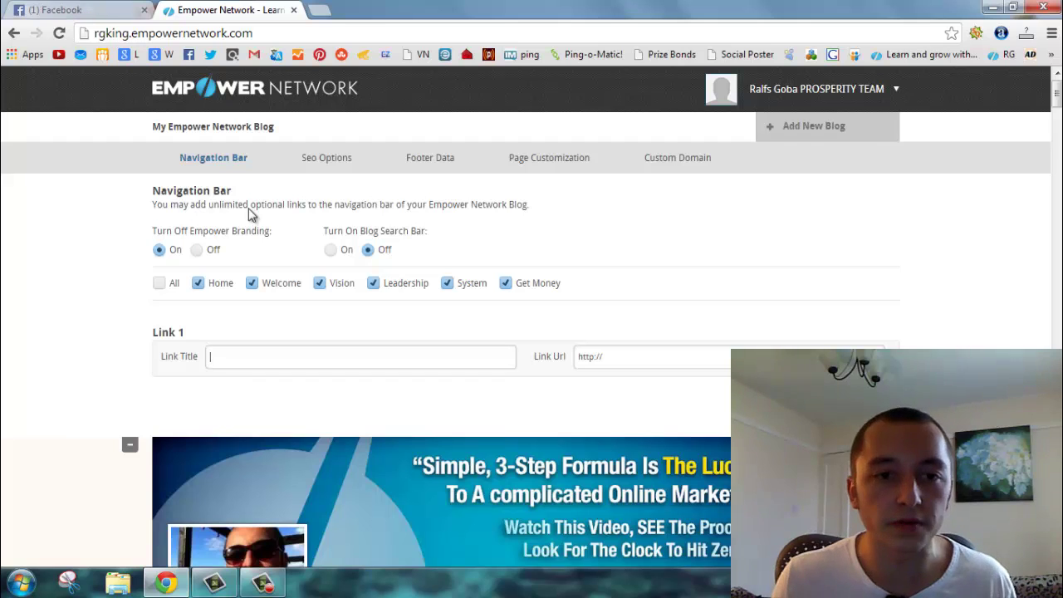
pyautogui.click(341, 159)
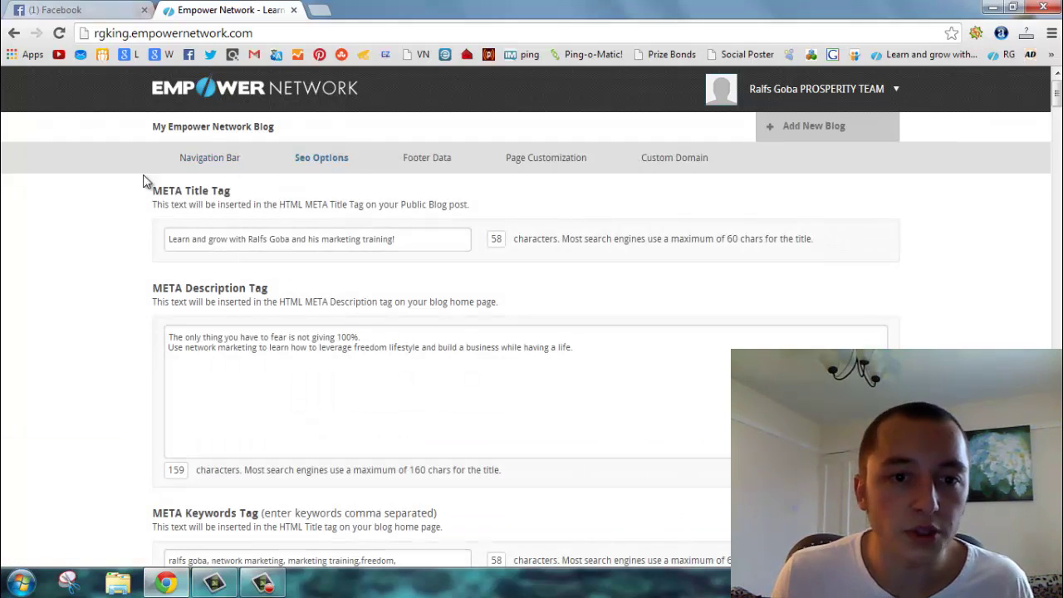
pyautogui.scroll(-1, 508, 356)
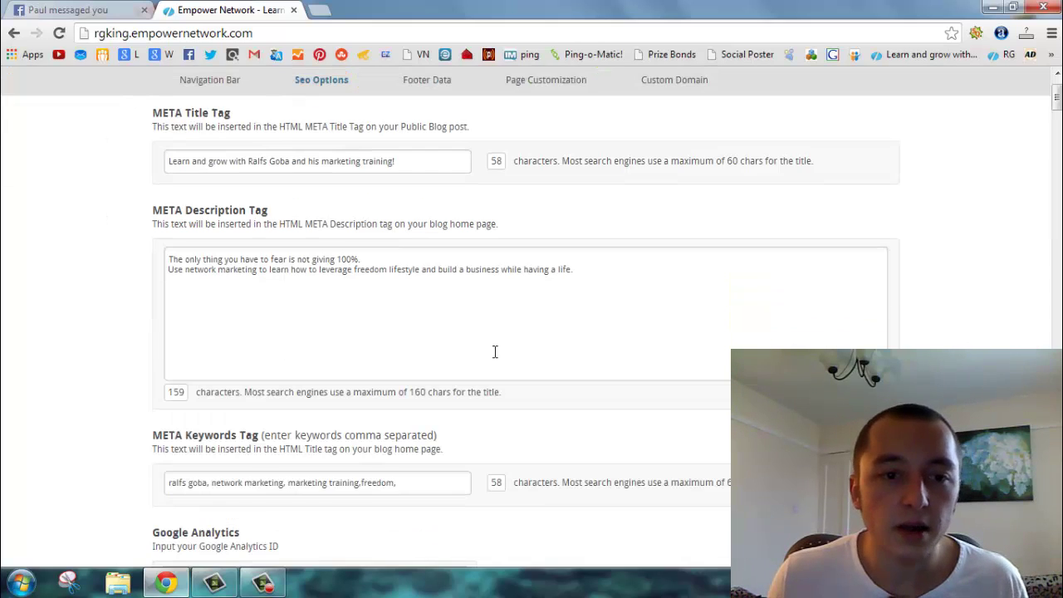
pyautogui.scroll(-2, 677, 316)
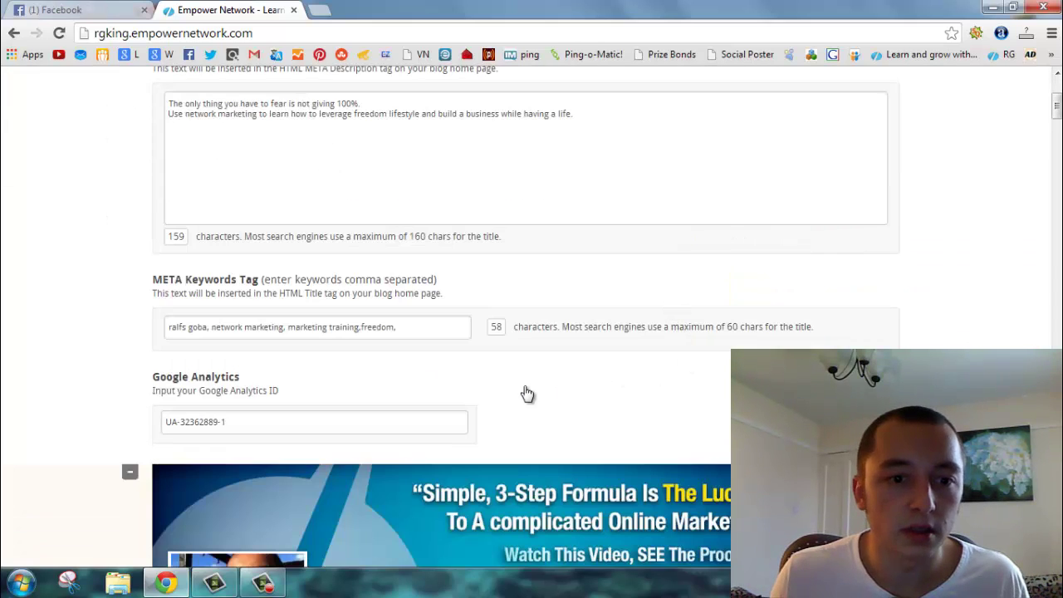
pyautogui.scroll(3, 524, 386)
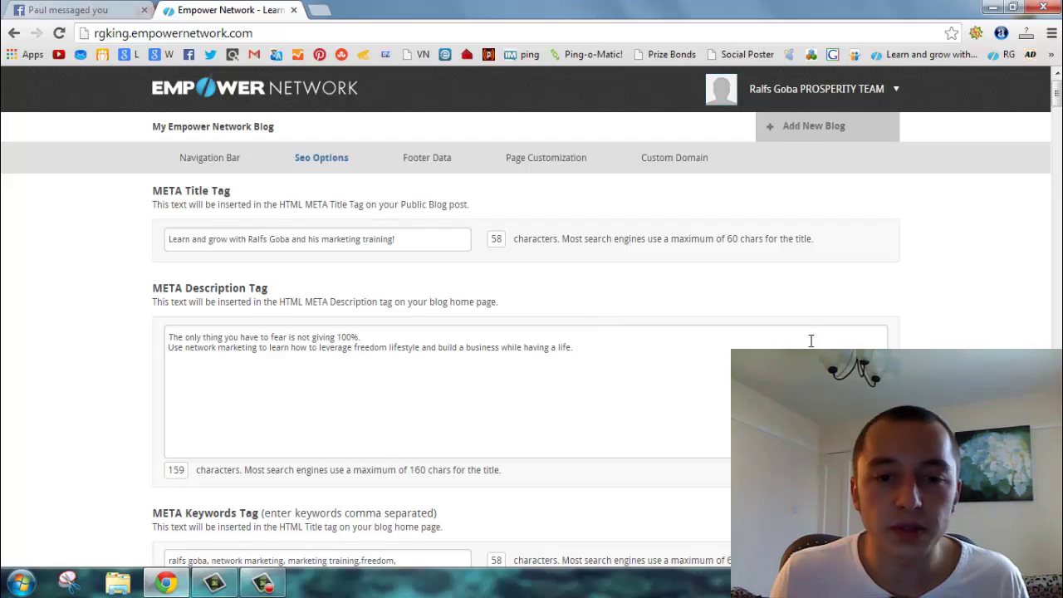
pyautogui.scroll(-1, 353, 276)
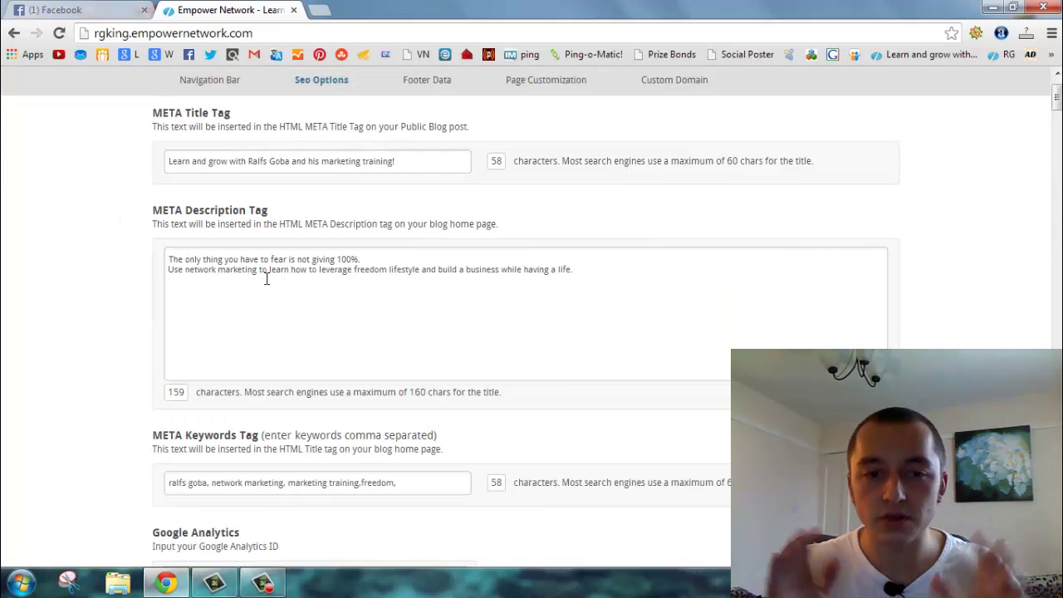
pyautogui.scroll(-2, 225, 279)
pyautogui.scroll(3, 365, 312)
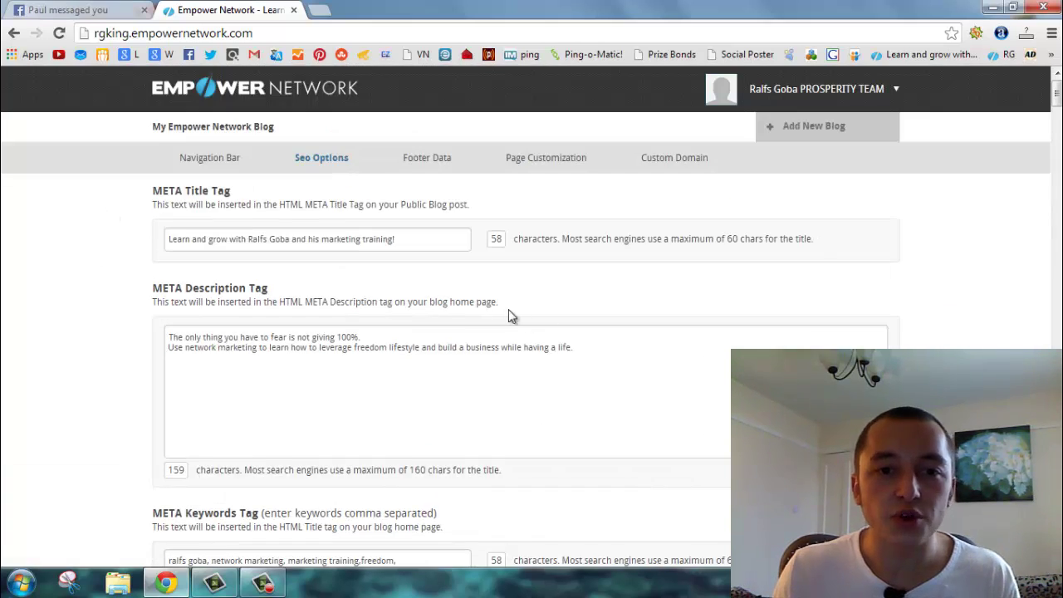
pyautogui.click(420, 239)
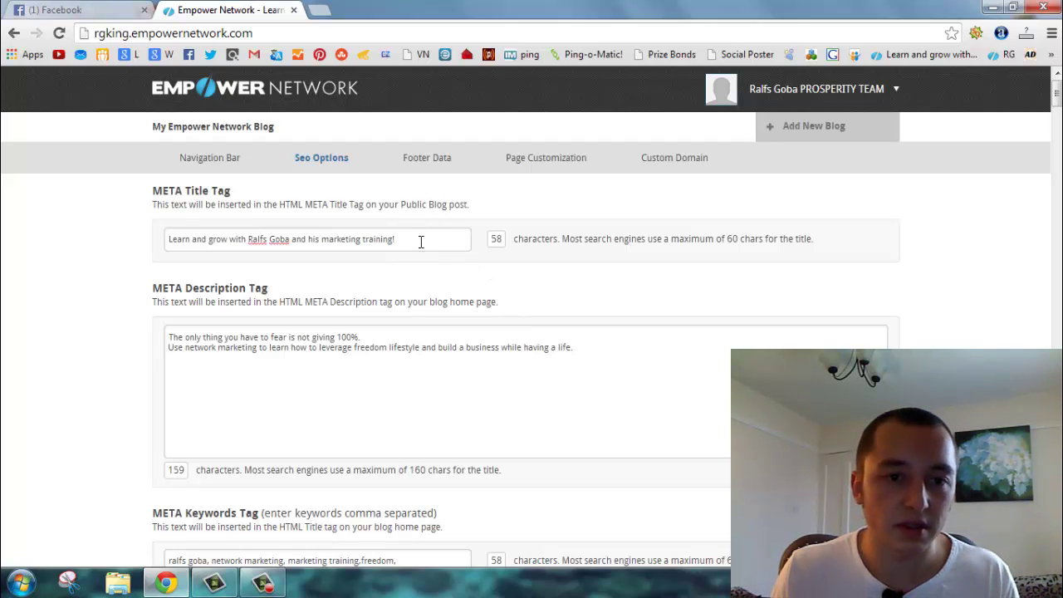
pyautogui.scroll(-4, 603, 368)
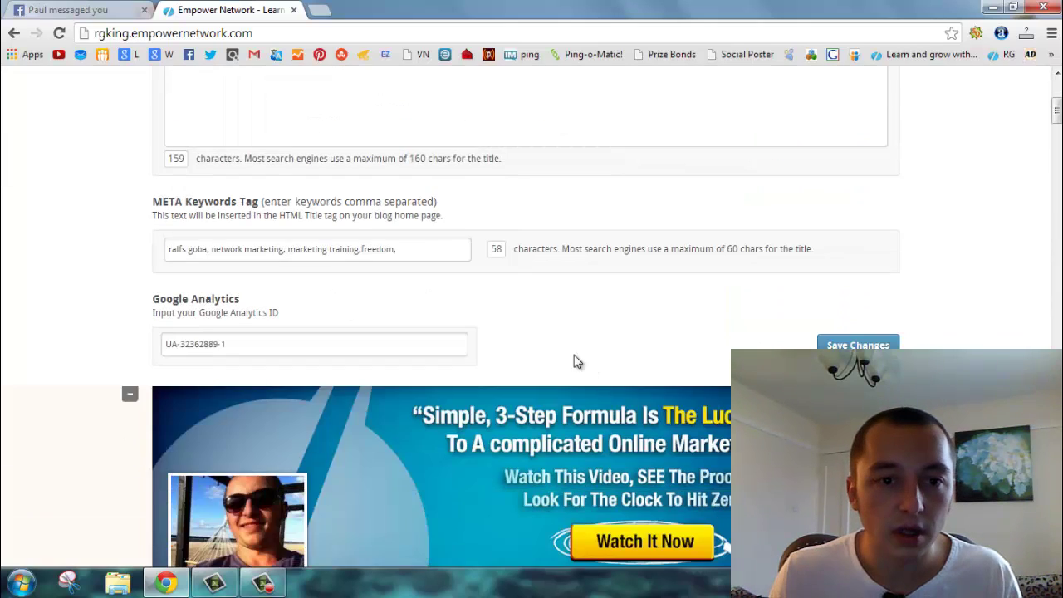
pyautogui.scroll(2, 546, 347)
pyautogui.click(442, 406)
pyautogui.scroll(1, 515, 397)
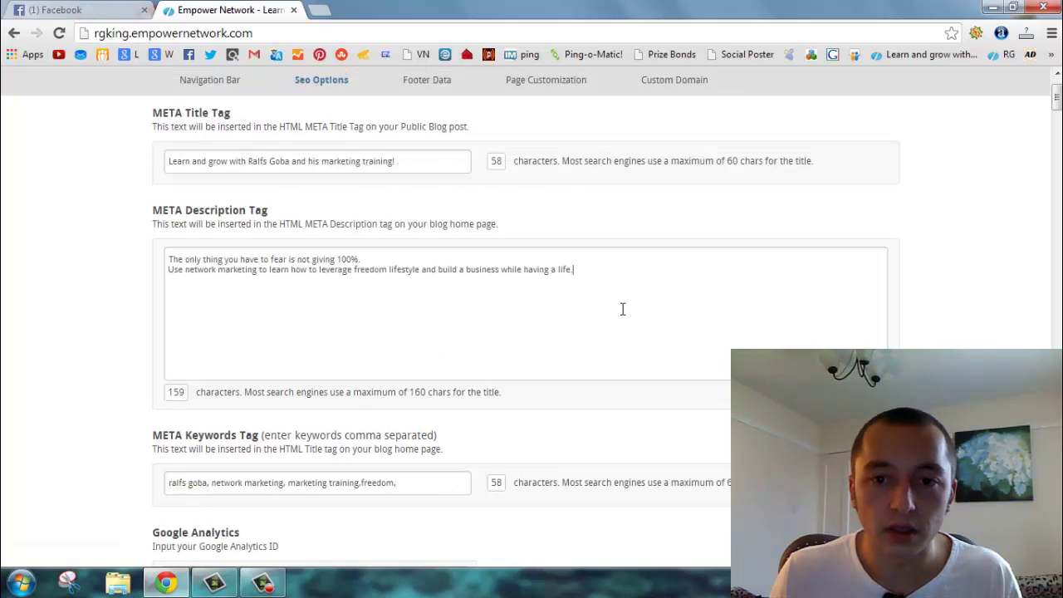
pyautogui.click(601, 269)
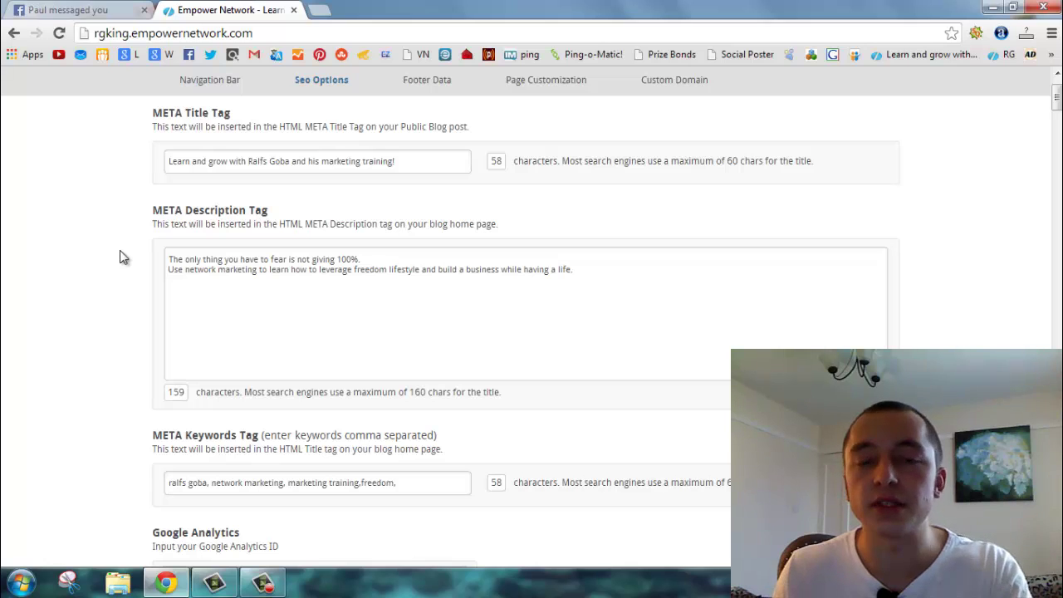
pyautogui.scroll(-1, 125, 253)
pyautogui.scroll(-2, 91, 250)
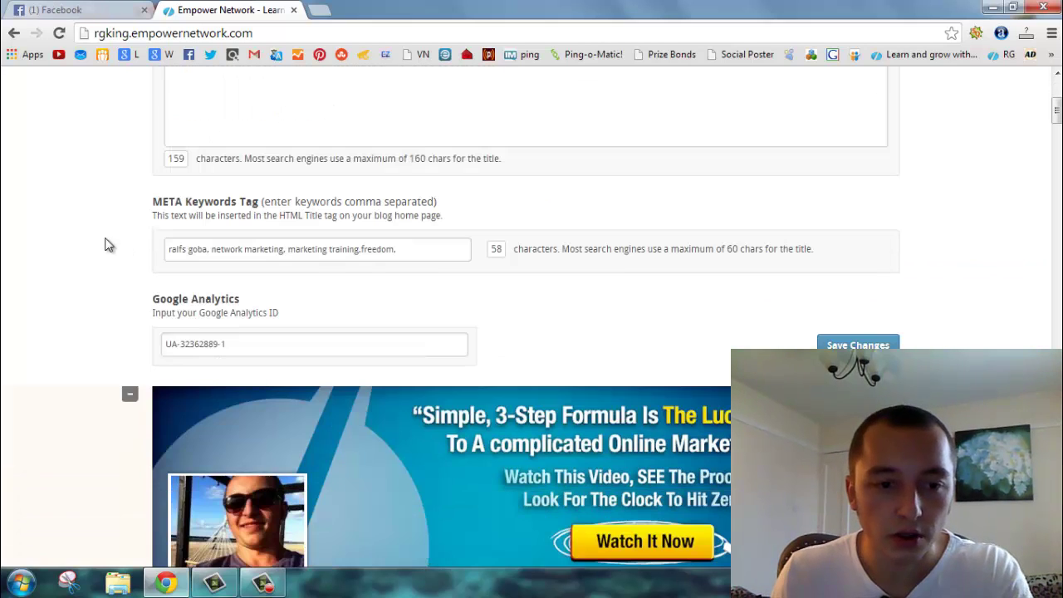
pyautogui.moveTo(235, 345); pyautogui.dragTo(159, 344)
pyautogui.click(275, 346)
pyautogui.moveTo(263, 348); pyautogui.dragTo(162, 347)
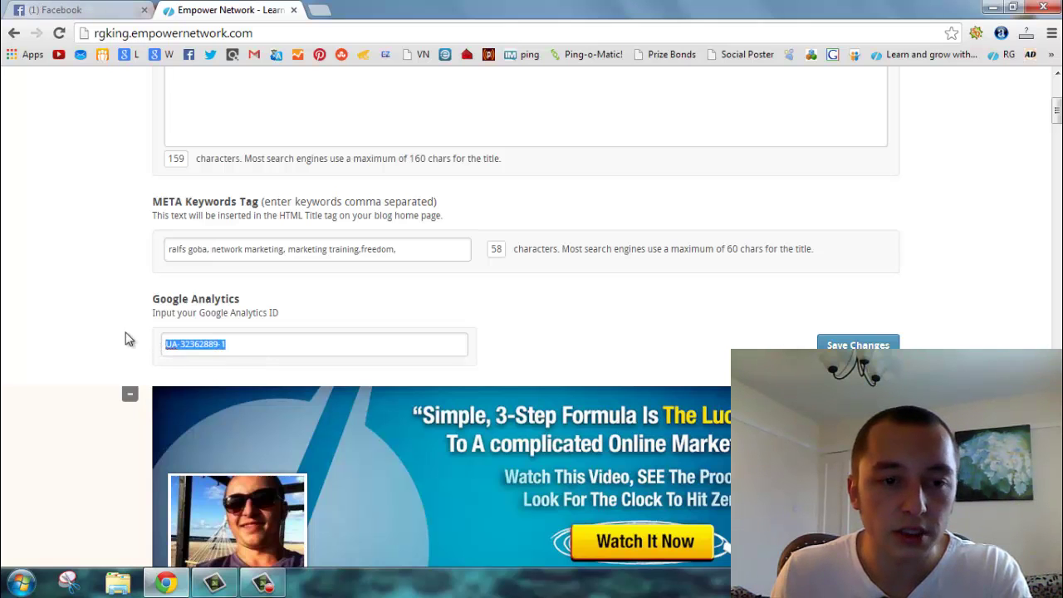
pyautogui.click(129, 339)
pyautogui.scroll(-1, 116, 328)
pyautogui.scroll(-5, 58, 302)
pyautogui.scroll(10, 71, 332)
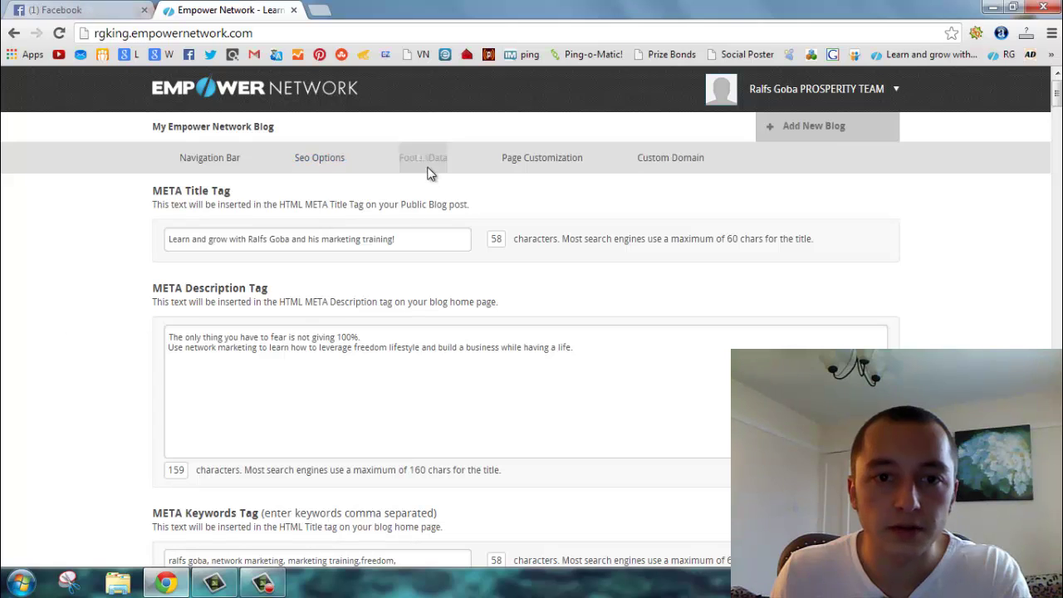
# Inspect the Footer Data Link 1 URL, picking out its base address and referral name suffix
pyautogui.click(431, 164)
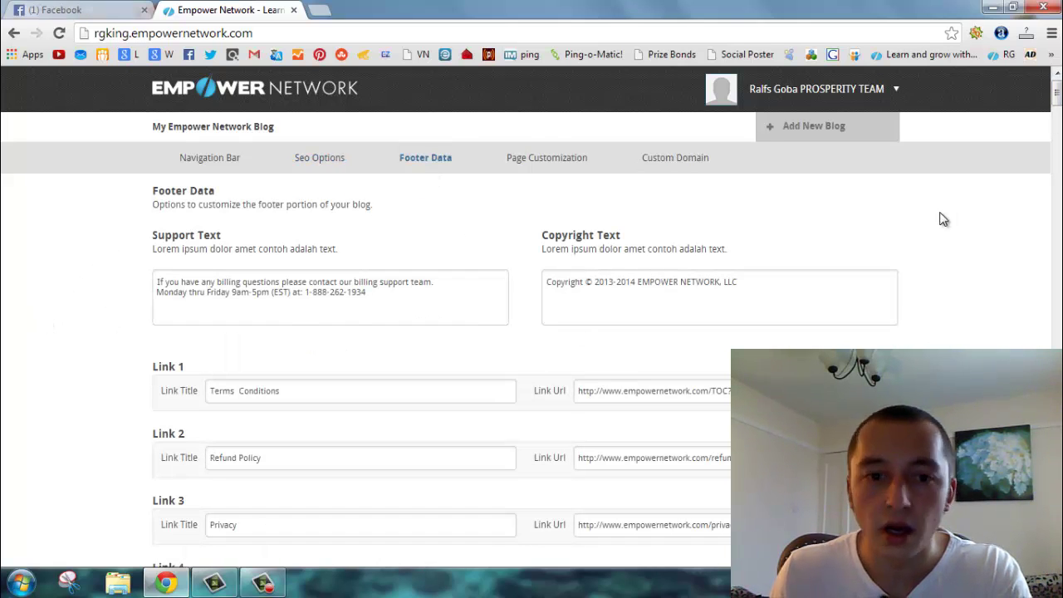
pyautogui.scroll(-2, 943, 220)
pyautogui.scroll(-6, 944, 228)
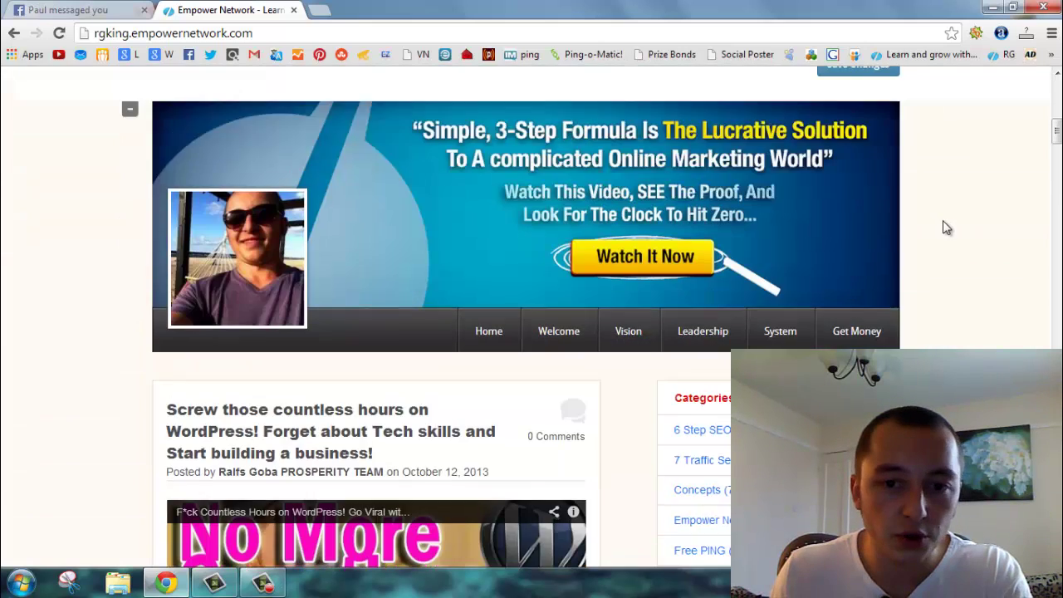
pyautogui.scroll(8, 943, 225)
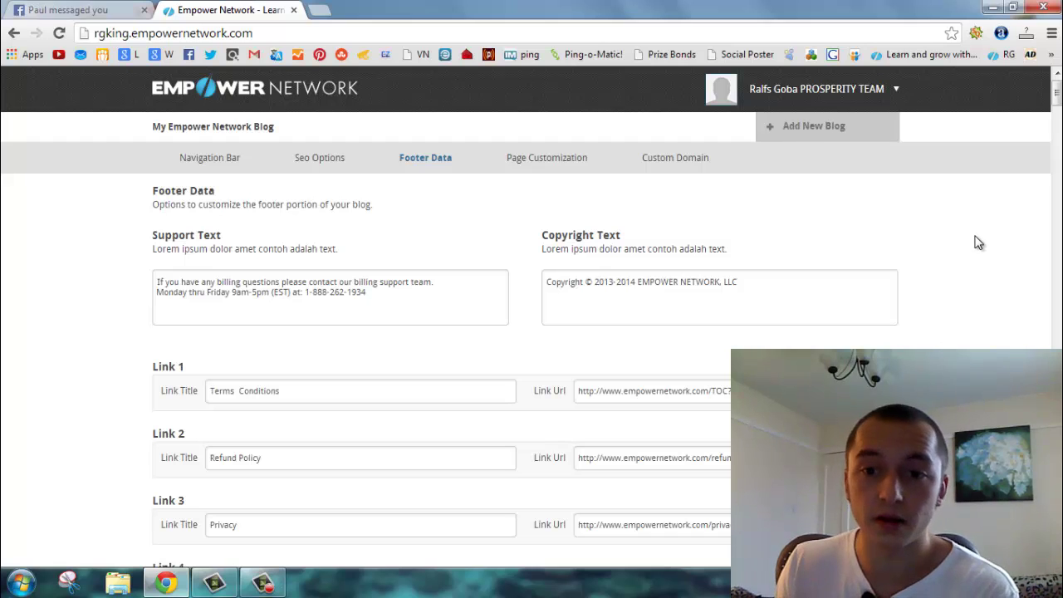
pyautogui.scroll(-1, 977, 243)
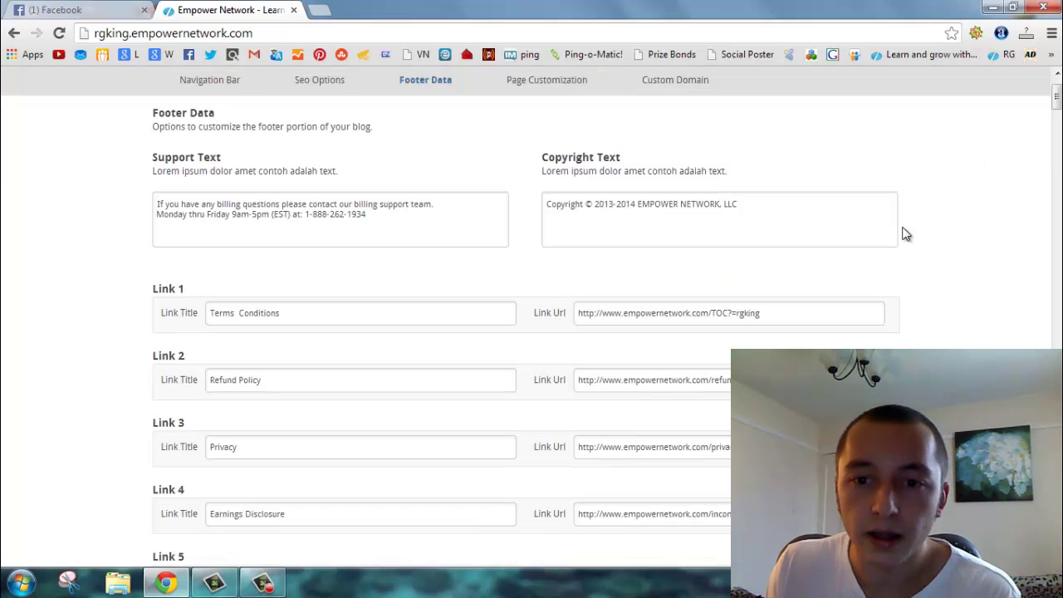
pyautogui.scroll(-1, 822, 337)
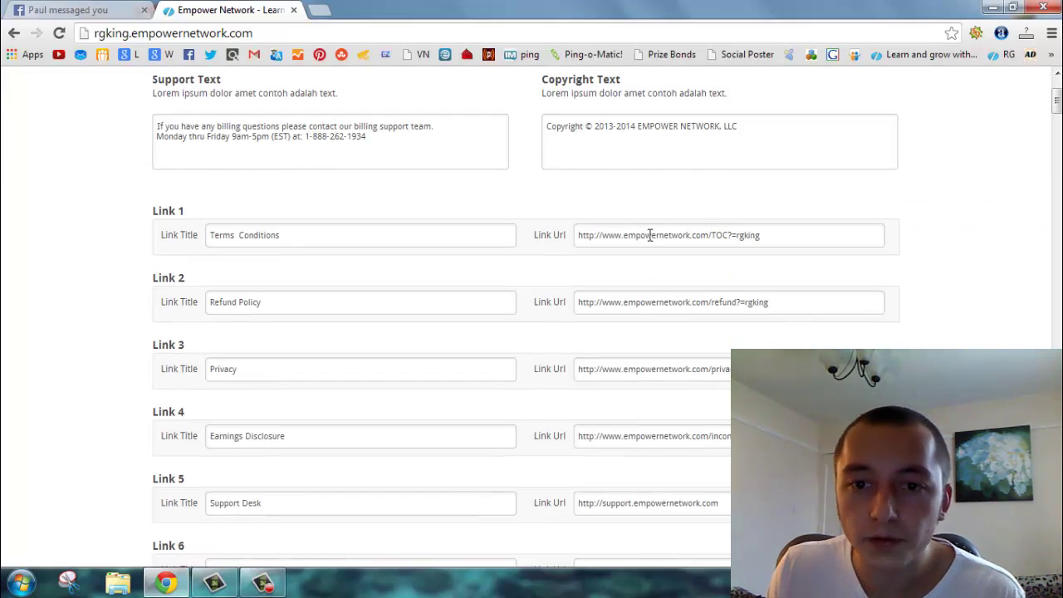
pyautogui.moveTo(579, 235); pyautogui.dragTo(725, 238)
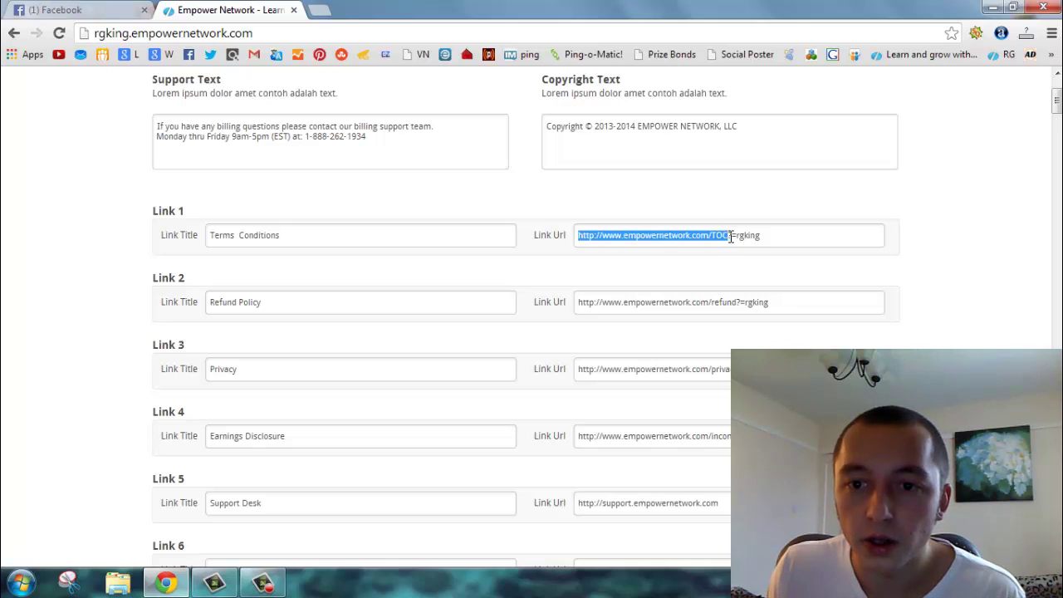
pyautogui.click(734, 236)
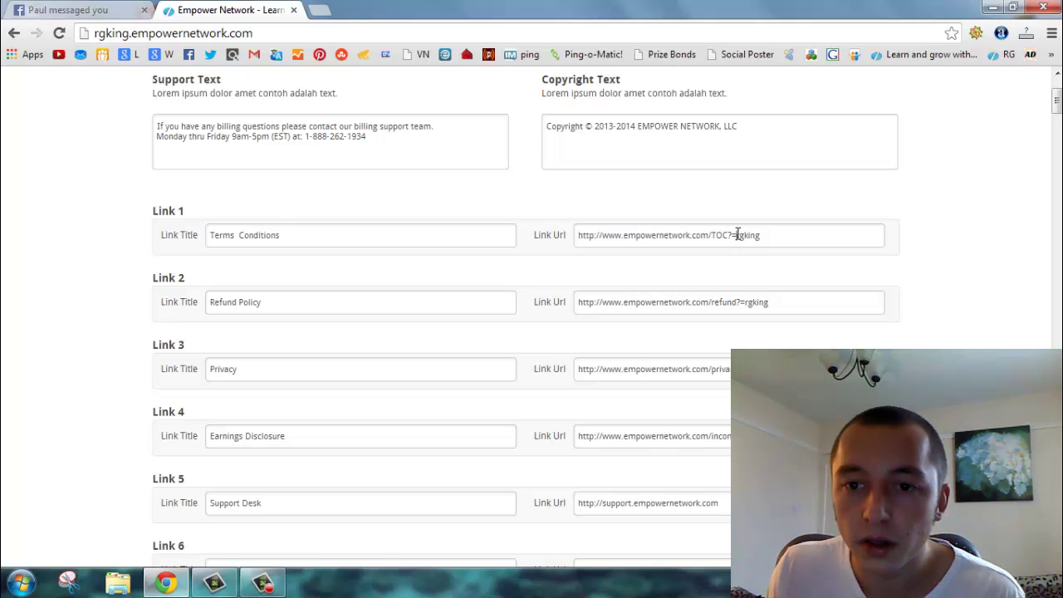
pyautogui.doubleClick(736, 235)
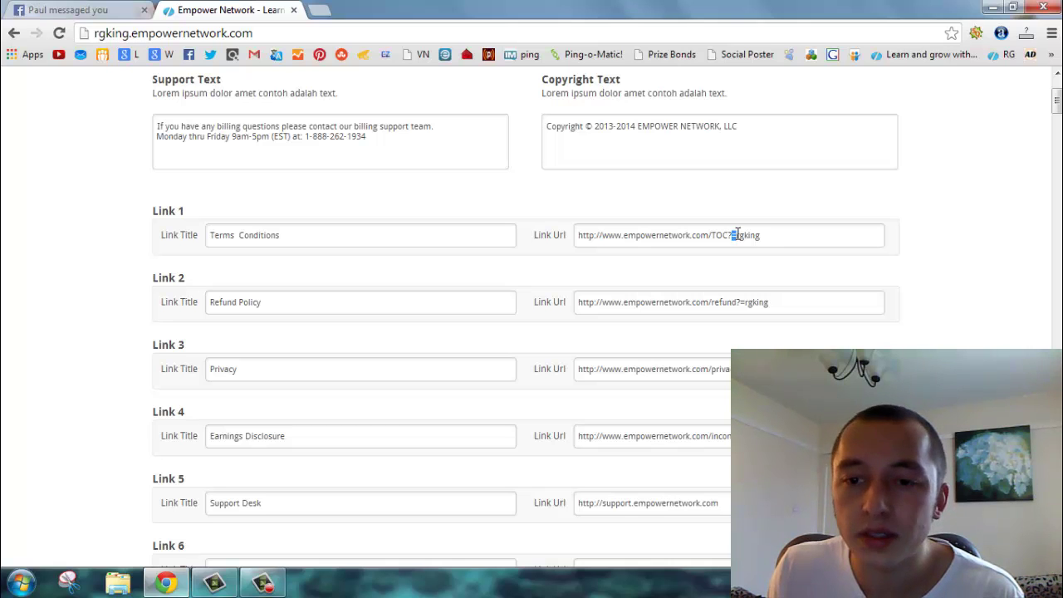
pyautogui.moveTo(770, 236); pyautogui.dragTo(737, 240)
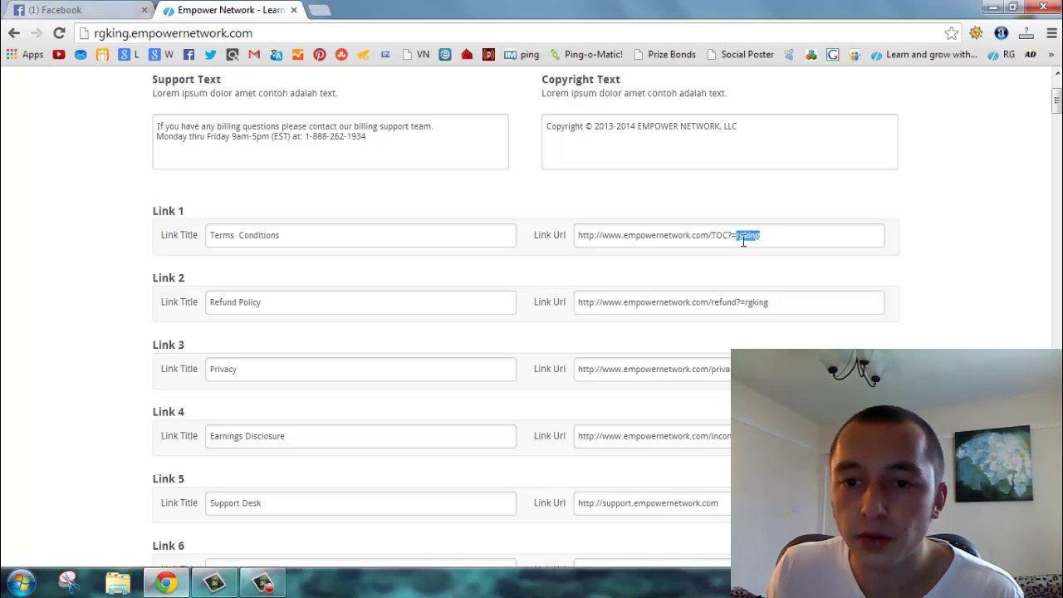
pyautogui.click(773, 236)
pyautogui.scroll(-1, 774, 233)
pyautogui.scroll(-6, 772, 257)
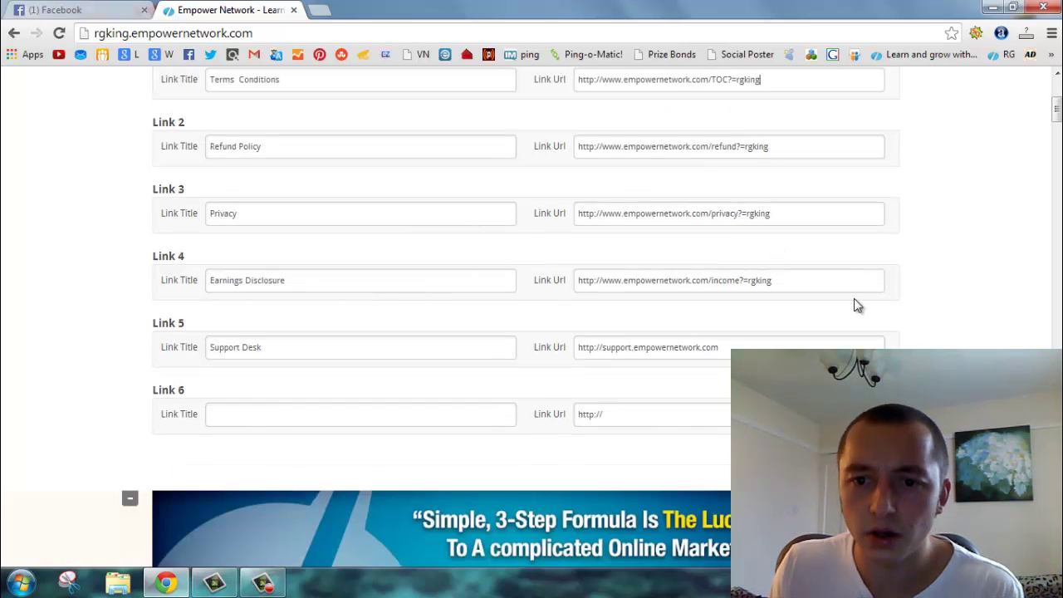
pyautogui.scroll(-20, 939, 279)
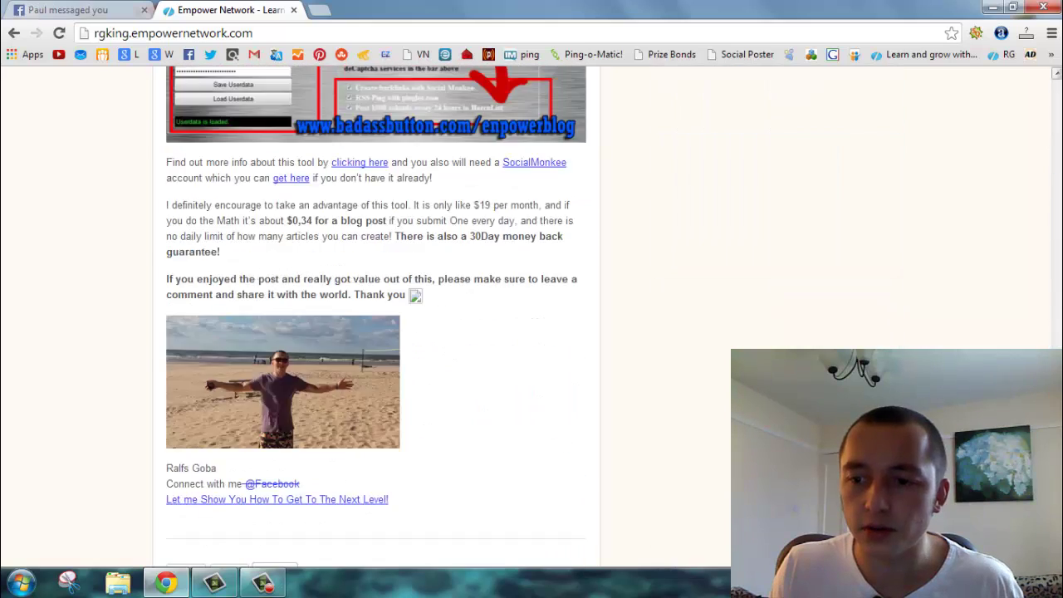
pyautogui.scroll(-1, 373, 316)
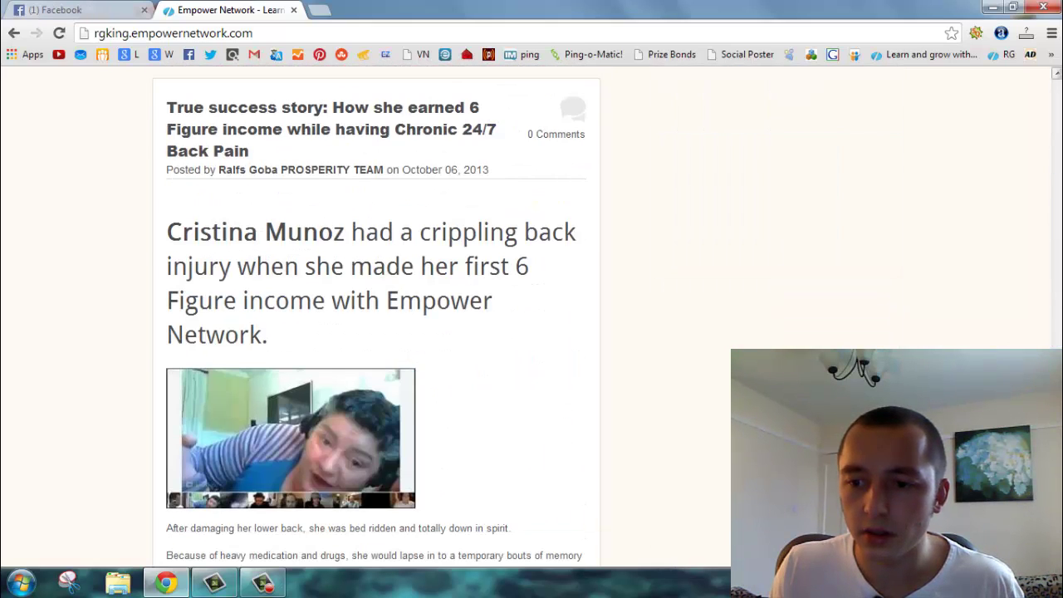
pyautogui.click(705, 134)
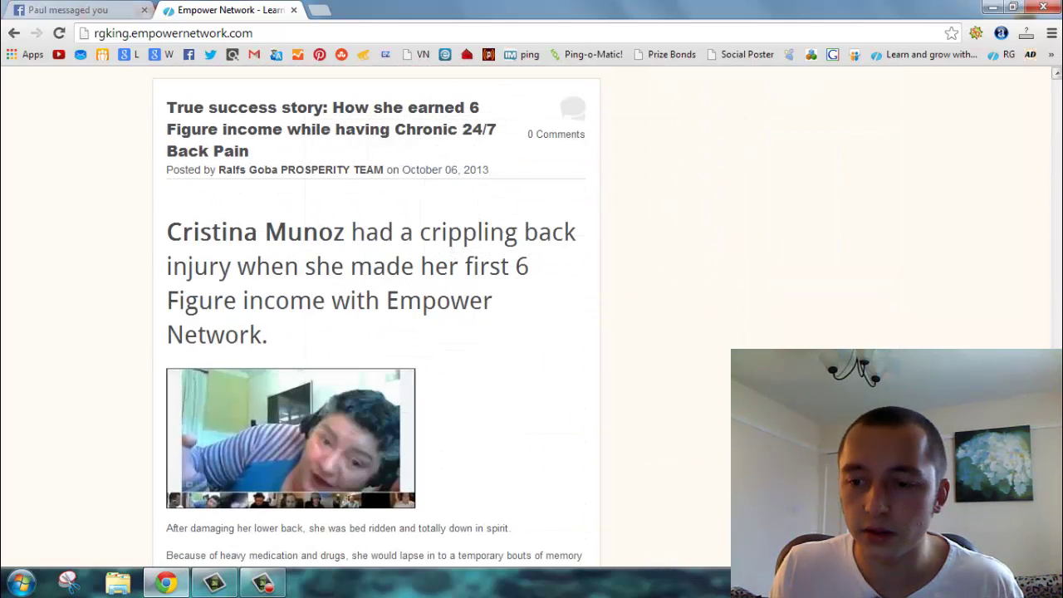
pyautogui.scroll(-15, 369, 434)
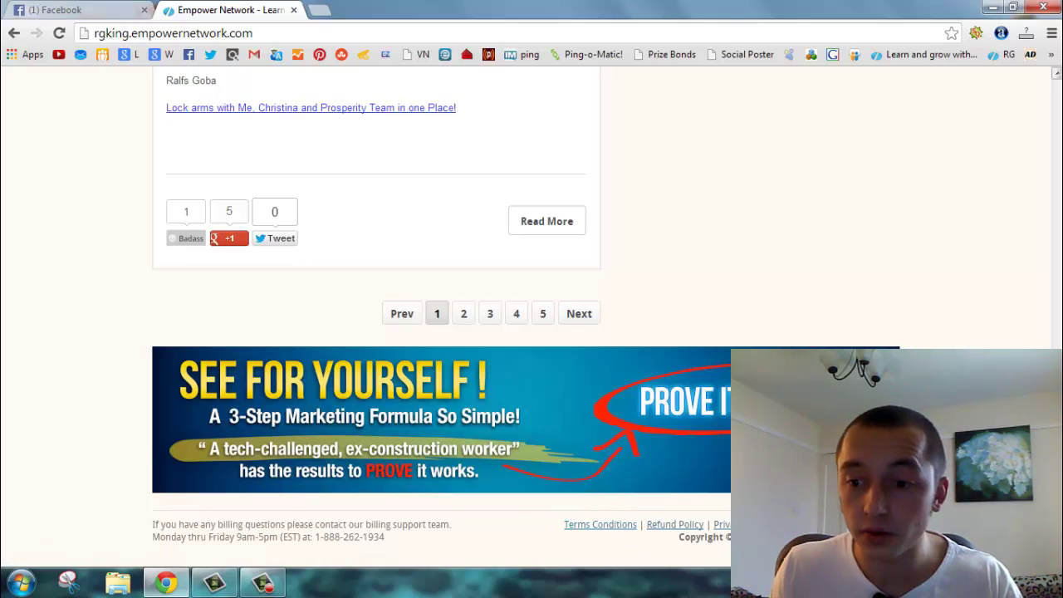
pyautogui.scroll(1, 525, 308)
pyautogui.scroll(-1, 526, 308)
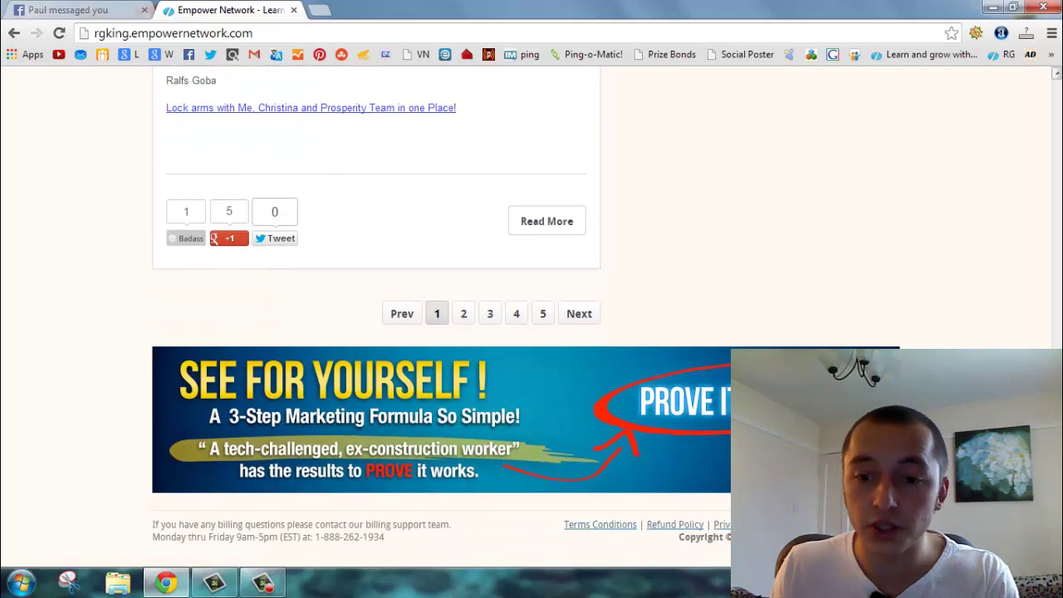
pyautogui.scroll(10, 1008, 222)
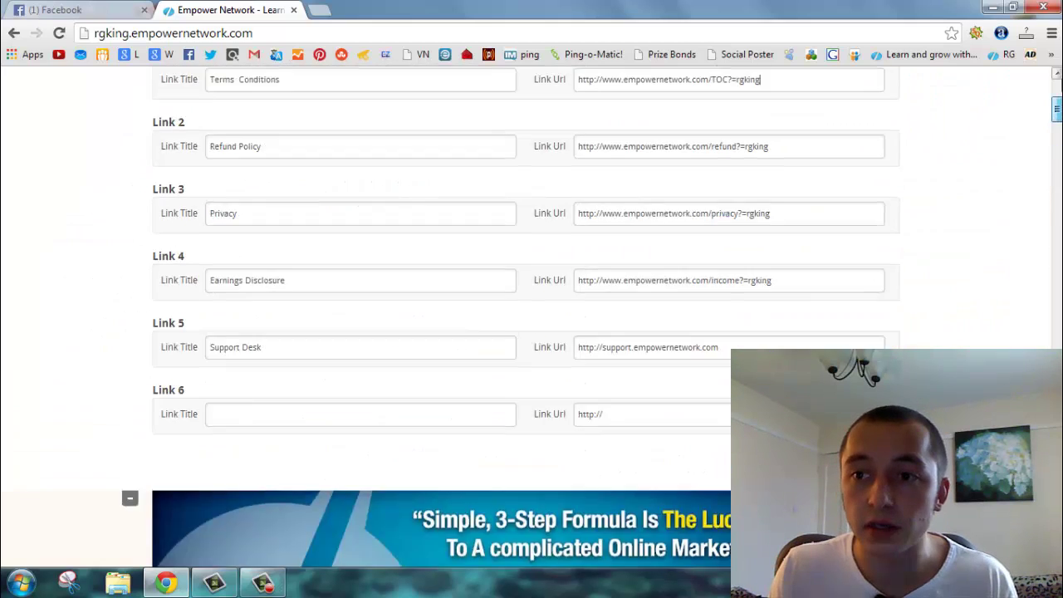
pyautogui.scroll(7, 1008, 222)
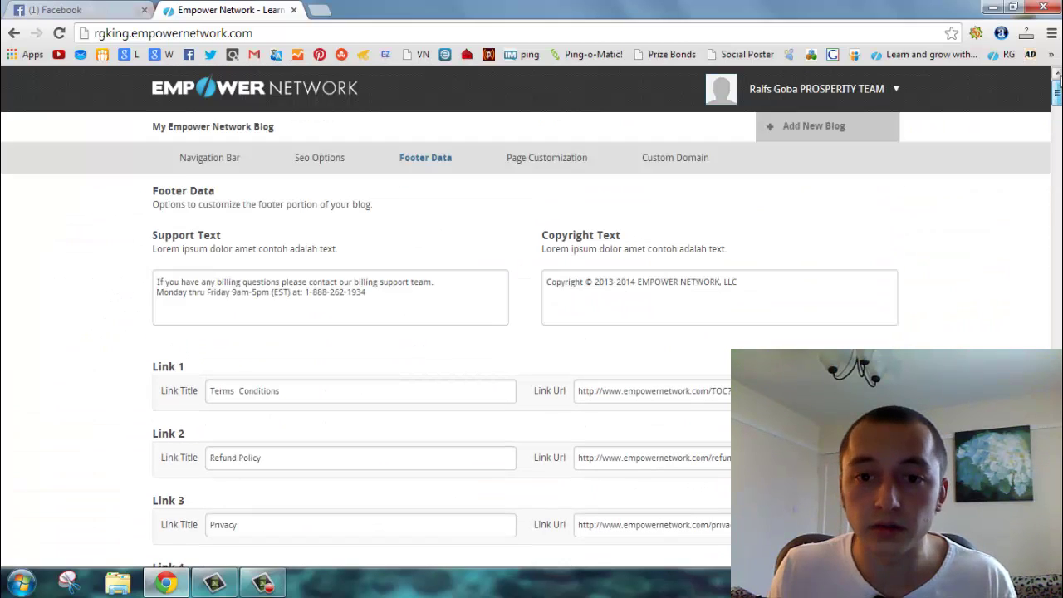
pyautogui.scroll(-4, 976, 249)
pyautogui.scroll(4, 977, 265)
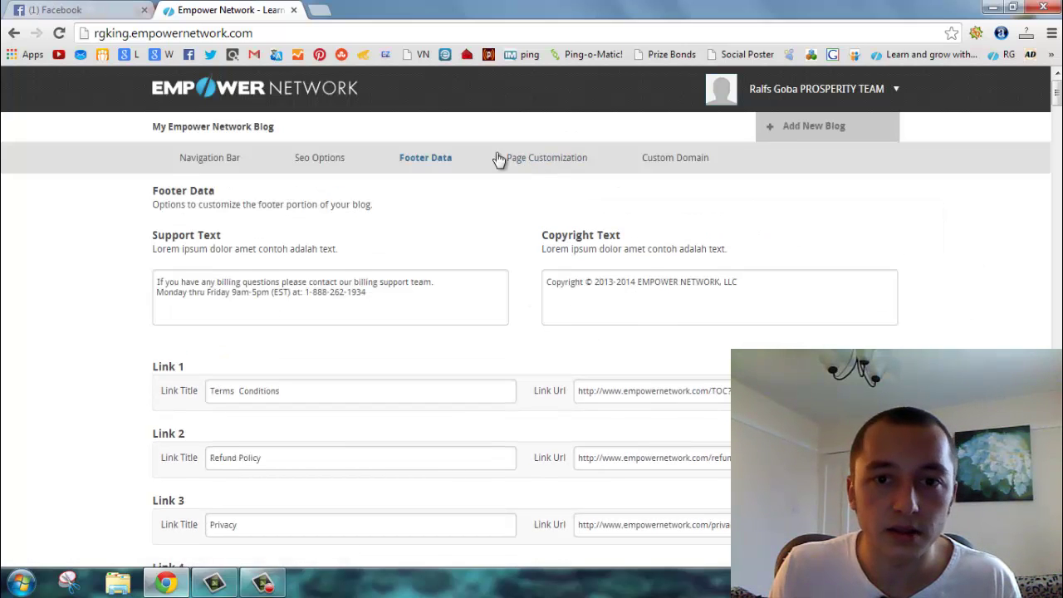
# Scroll the Page Customization list of static pages, including EMPOWER NETWORK BOOTCAMP SERIES and Contact Me
pyautogui.click(536, 170)
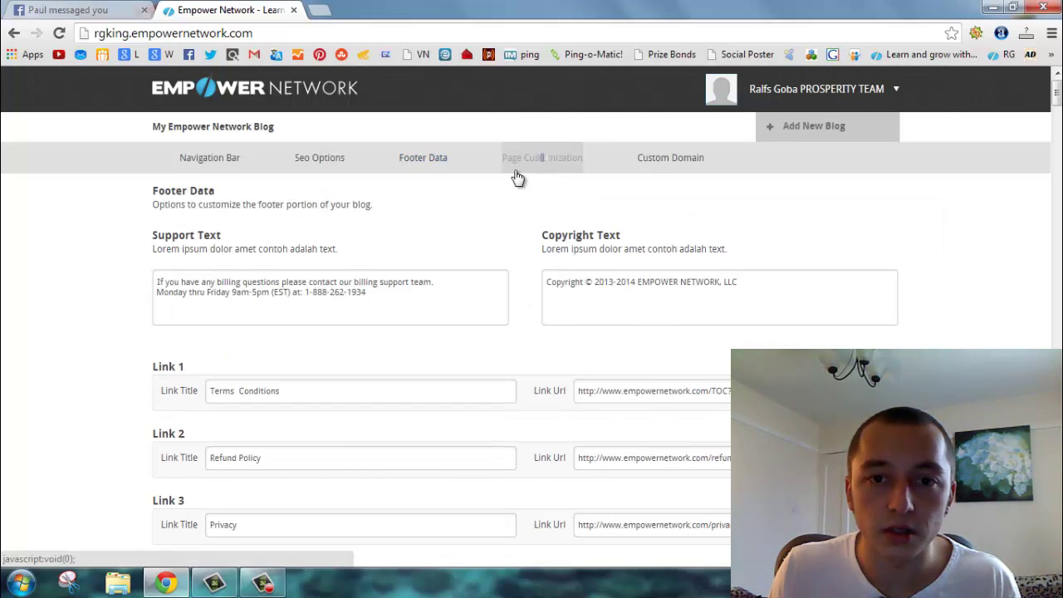
pyautogui.scroll(-3, 107, 256)
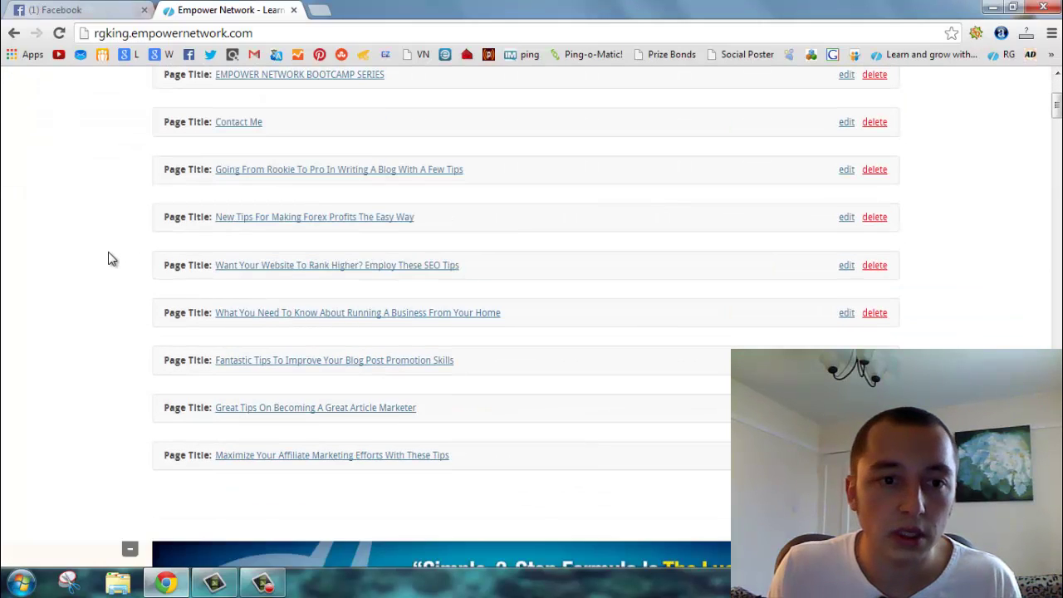
pyautogui.scroll(2, 111, 259)
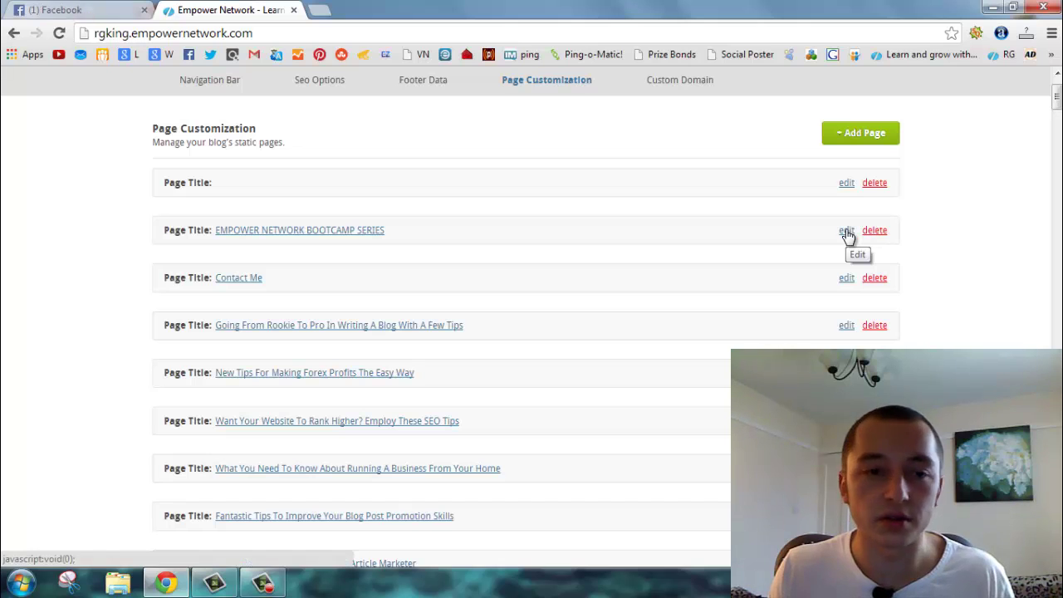
pyautogui.scroll(1, 847, 236)
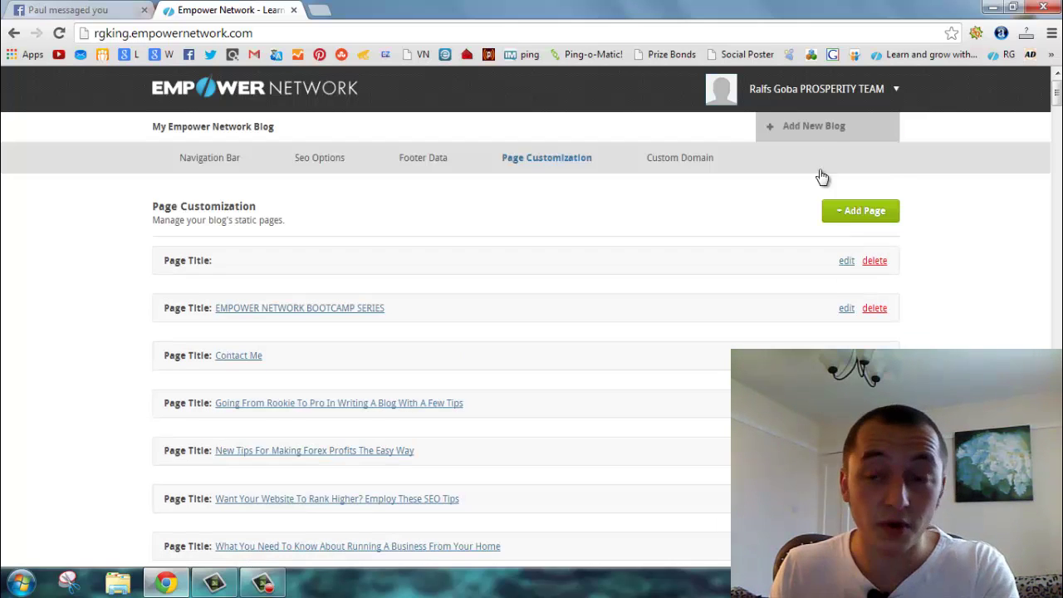
pyautogui.moveTo(856, 92)
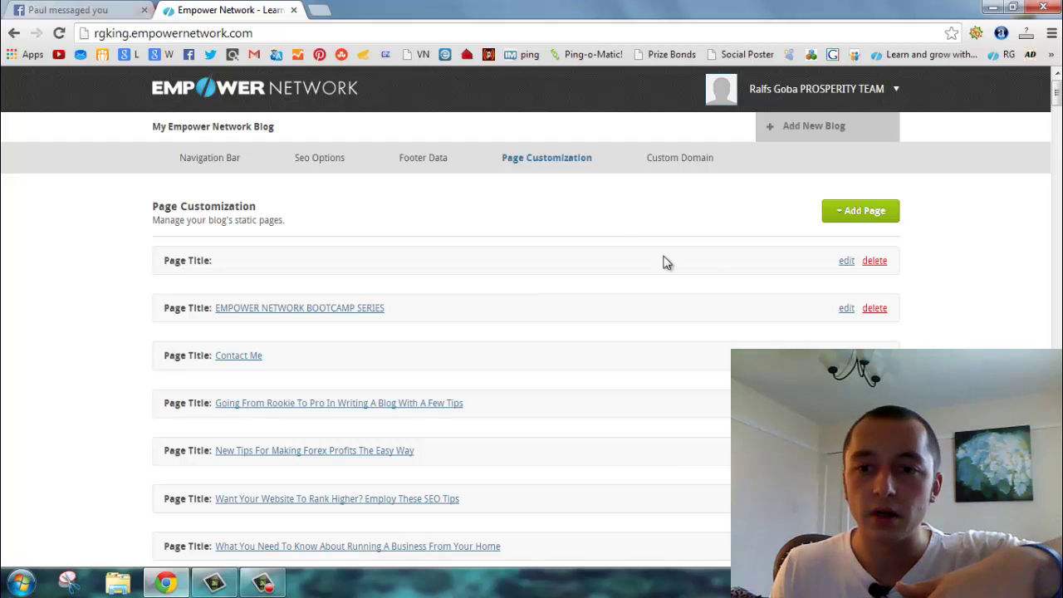
pyautogui.scroll(-1, 864, 255)
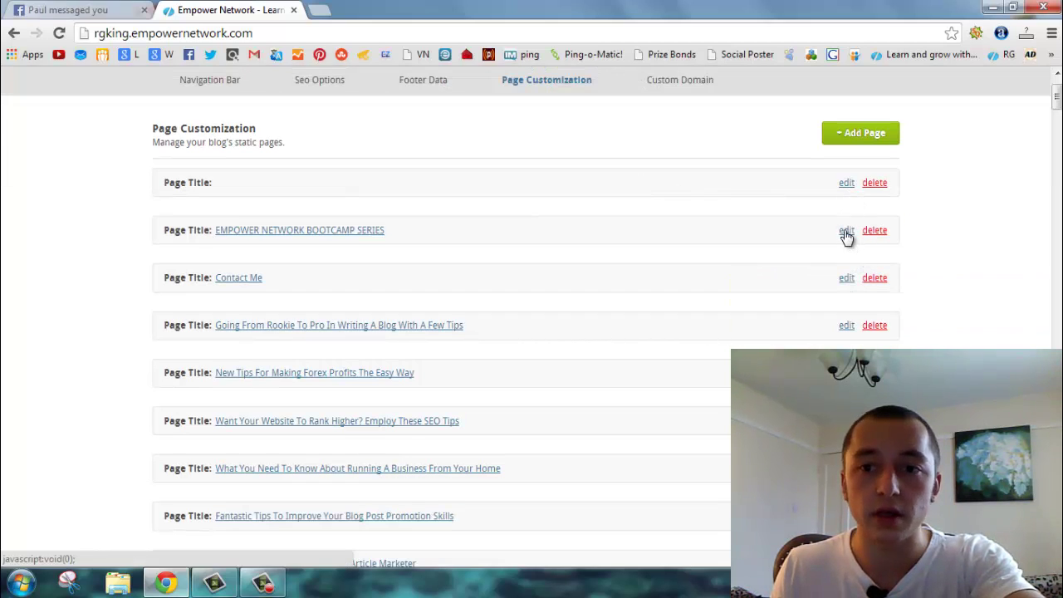
# Open the EMPOWER NETWORK BOOTCAMP SERIES page for editing and focus its title field
pyautogui.click(847, 230)
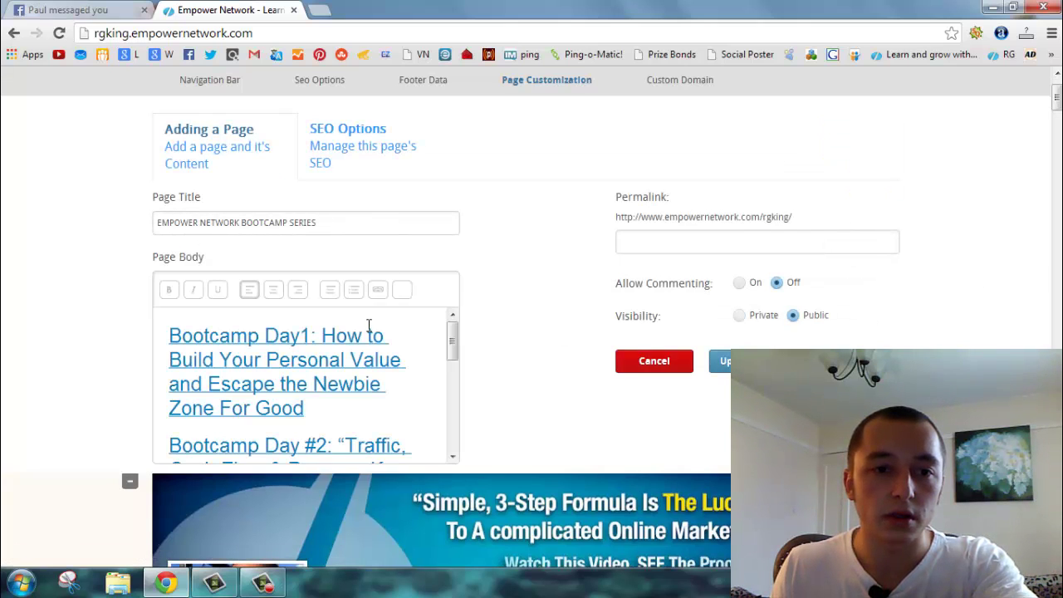
pyautogui.scroll(-5, 451, 332)
pyautogui.scroll(5, 452, 332)
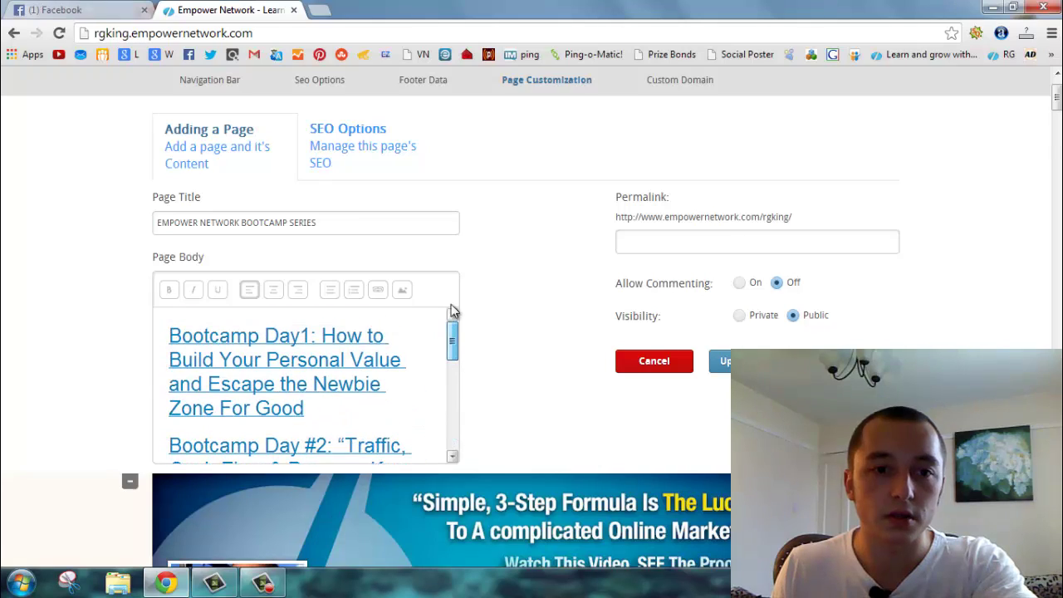
pyautogui.click(379, 230)
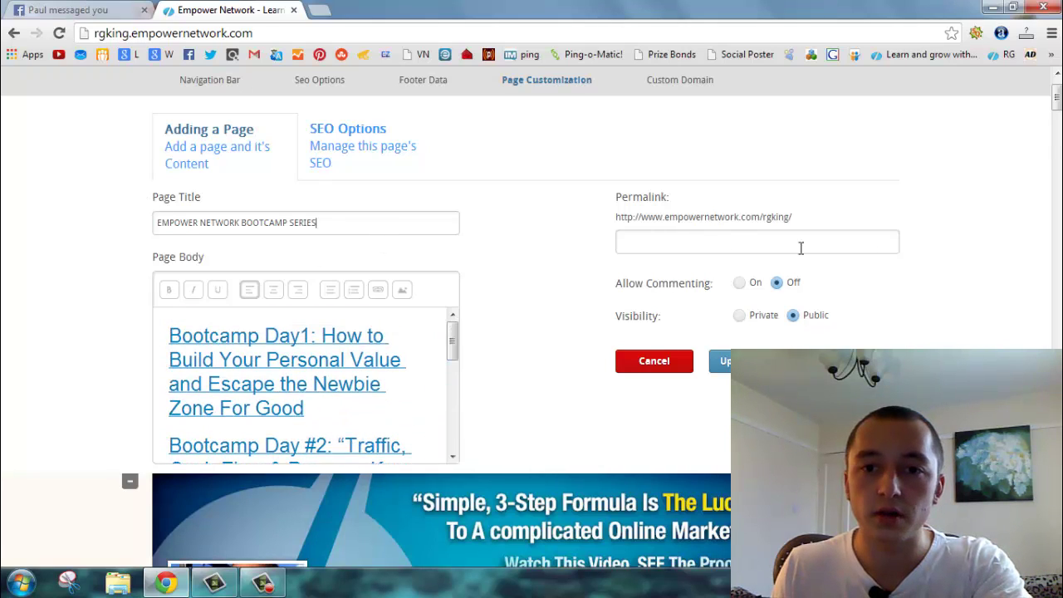
pyautogui.scroll(1, 880, 274)
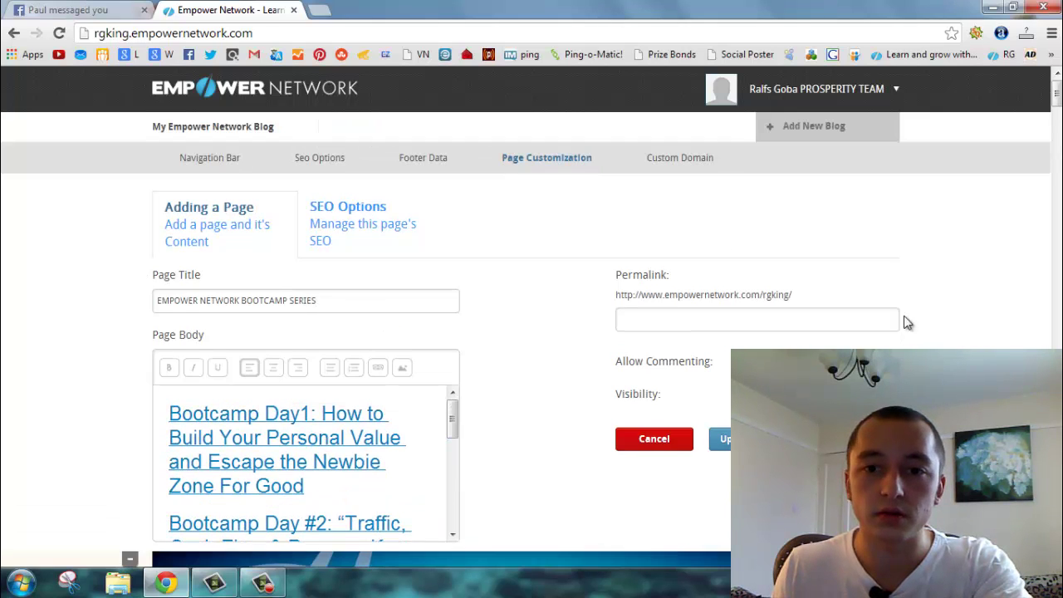
# Review the page's SEO meta tags, then check the Custom Domain section confirms it's working
pyautogui.click(388, 250)
pyautogui.scroll(-3, 489, 307)
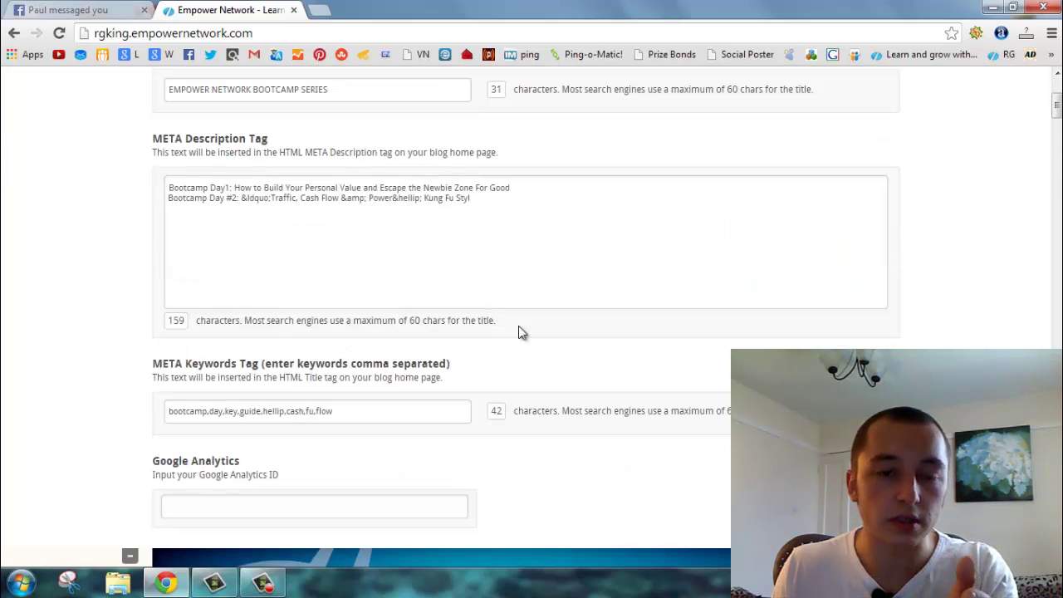
pyautogui.scroll(-1, 570, 325)
pyautogui.scroll(2, 568, 327)
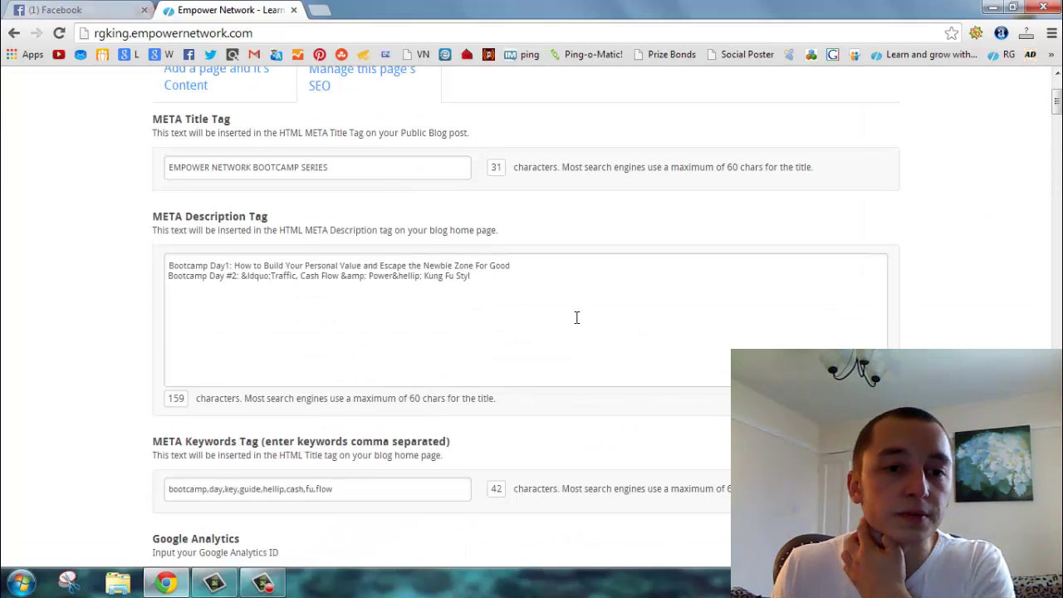
pyautogui.scroll(-3, 577, 317)
pyautogui.scroll(5, 576, 320)
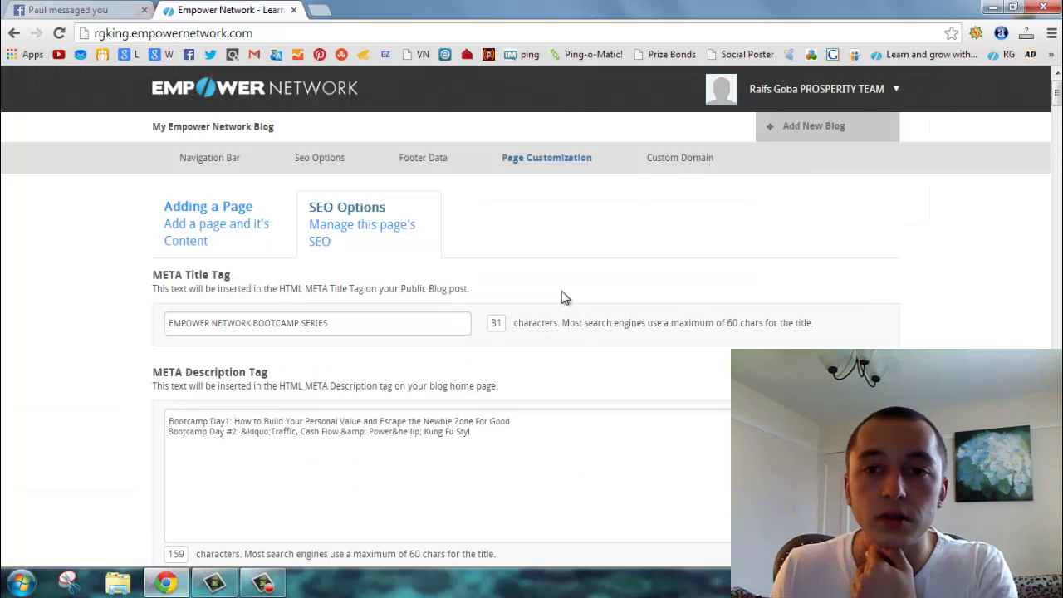
pyautogui.click(668, 157)
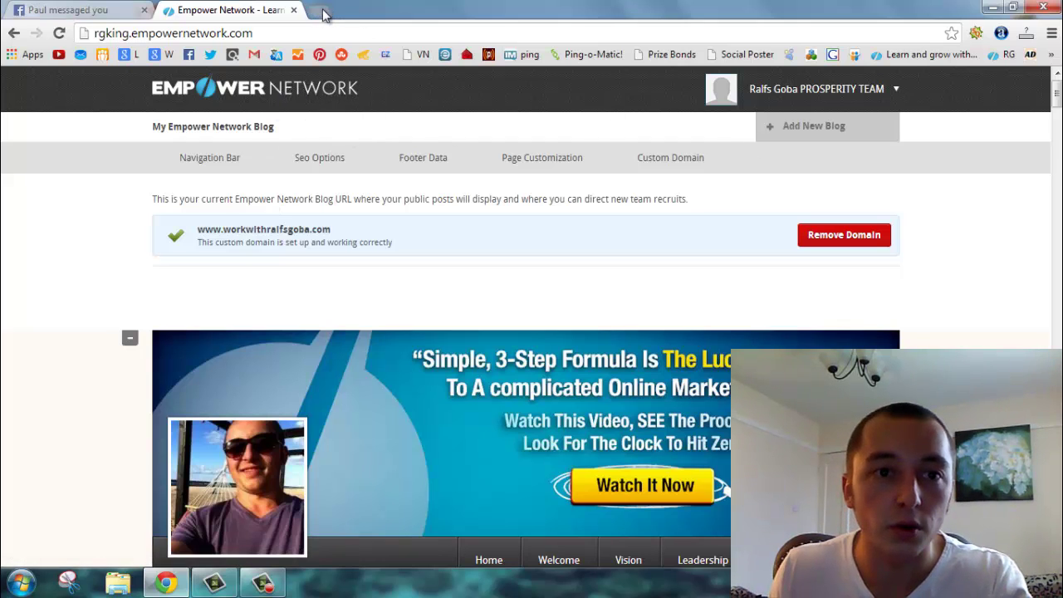
# Open a new Chrome tab and load the GoDaddy website at godaddy.com
pyautogui.hotkey('ctrl', 't')
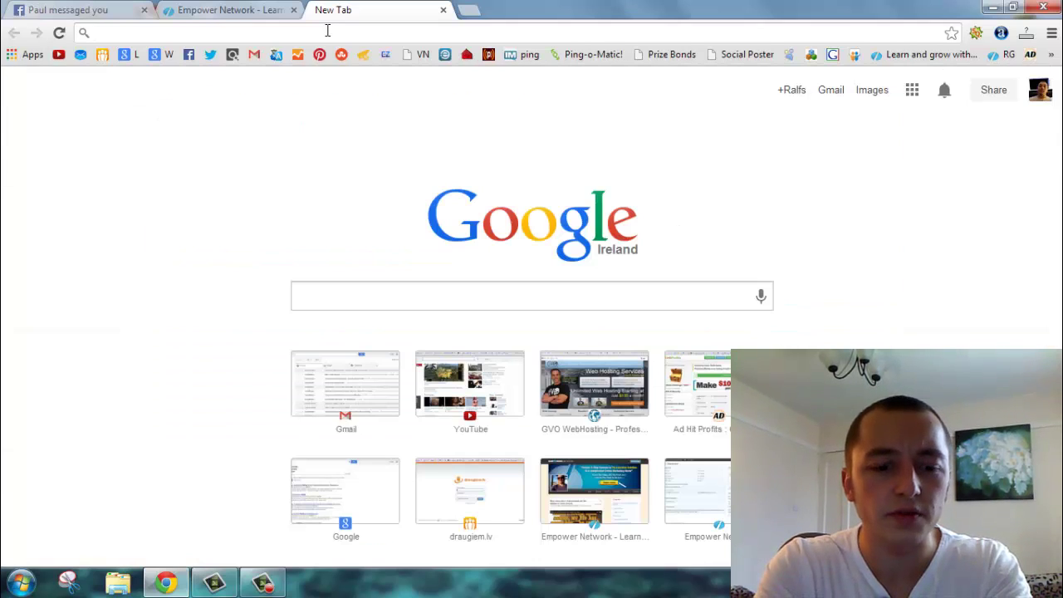
pyautogui.write('g')
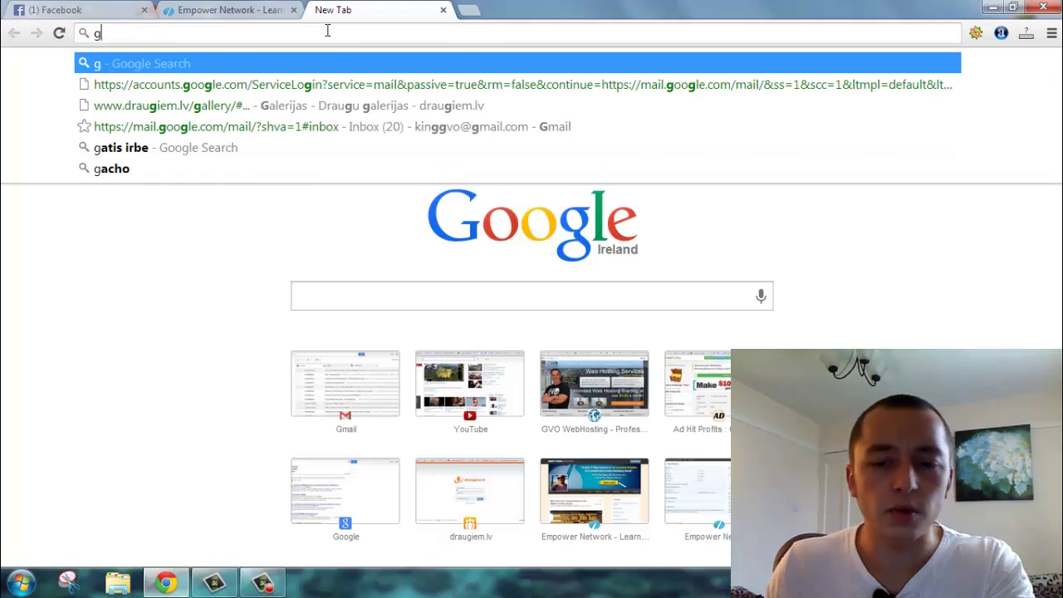
pyautogui.press('BackSpace')
pyautogui.write('d')
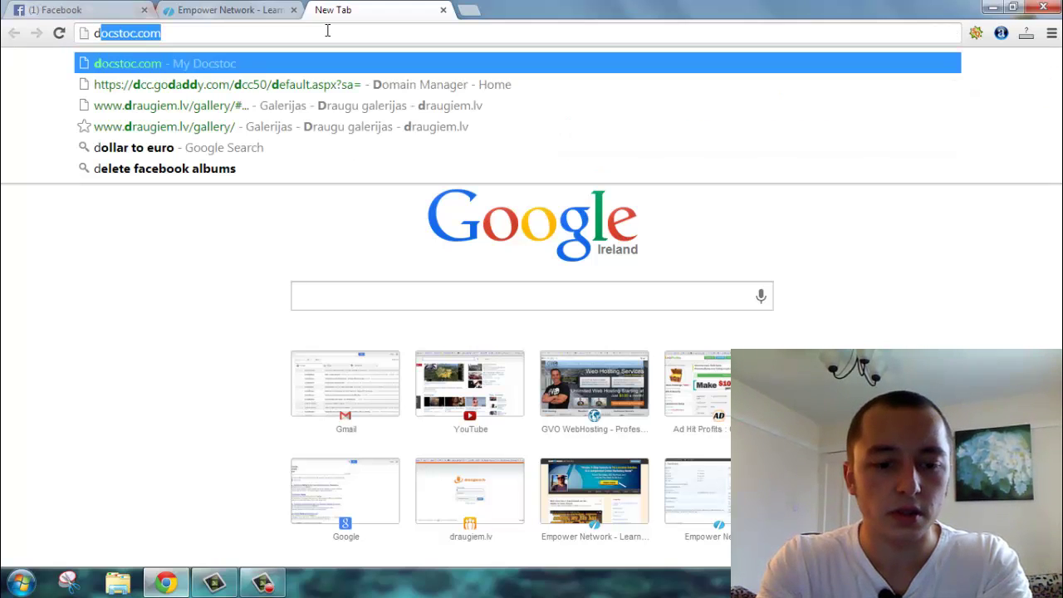
pyautogui.press('BackSpace')
pyautogui.write('go')
pyautogui.press('BackSpace')
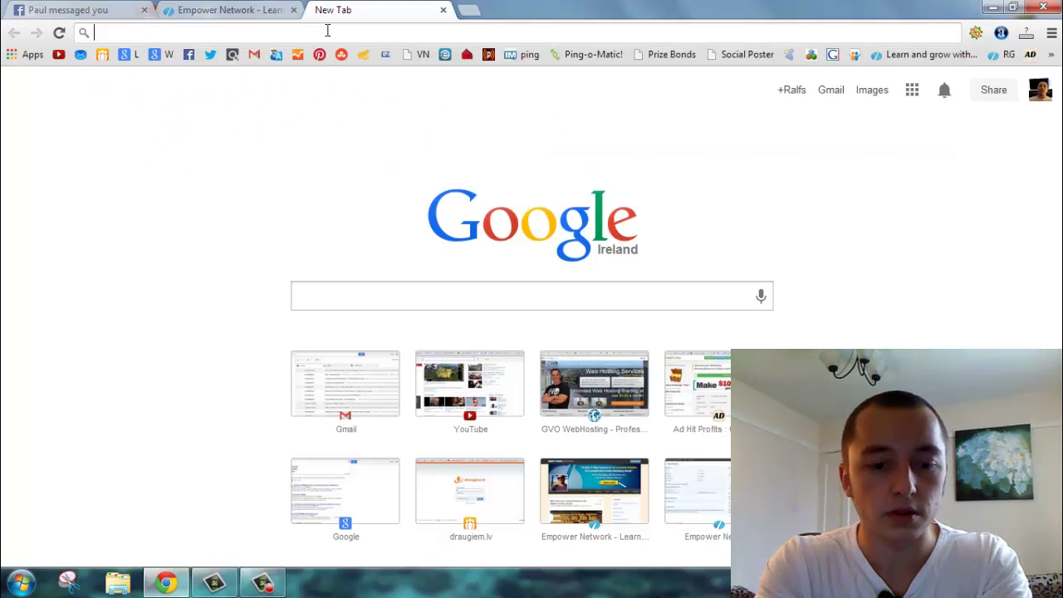
pyautogui.write('godaddy.com')
pyautogui.press('Return')
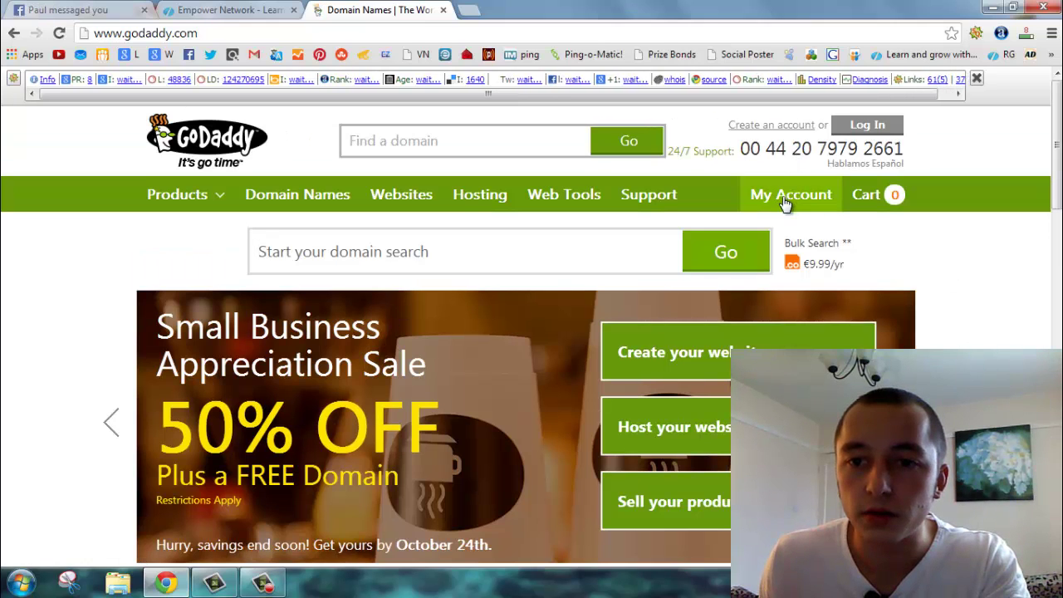
# Log in to GoDaddy with the account username and password, then choose Visit My Account
pyautogui.click(789, 185)
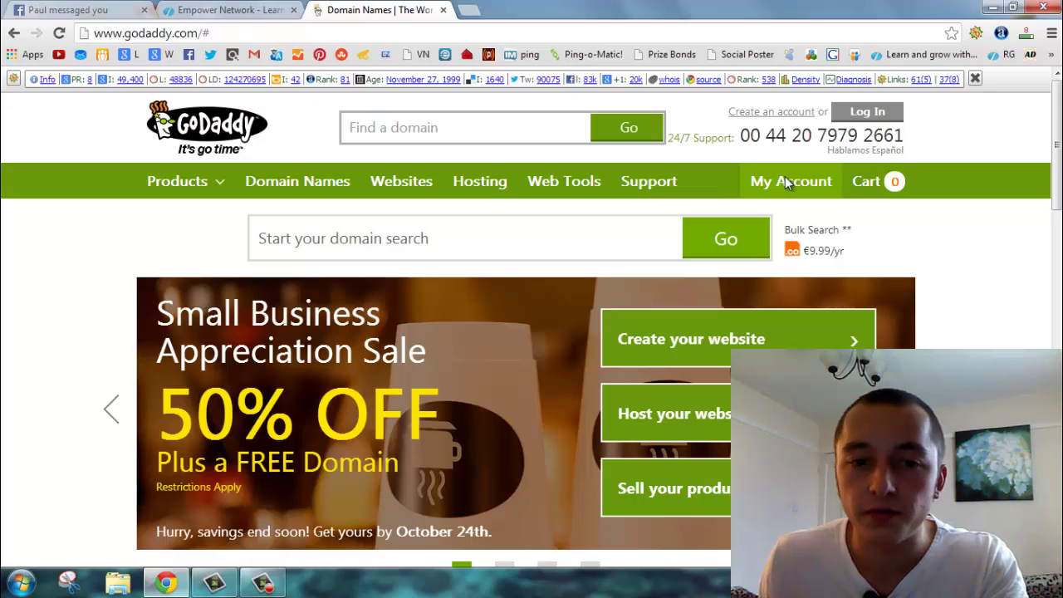
pyautogui.click(795, 181)
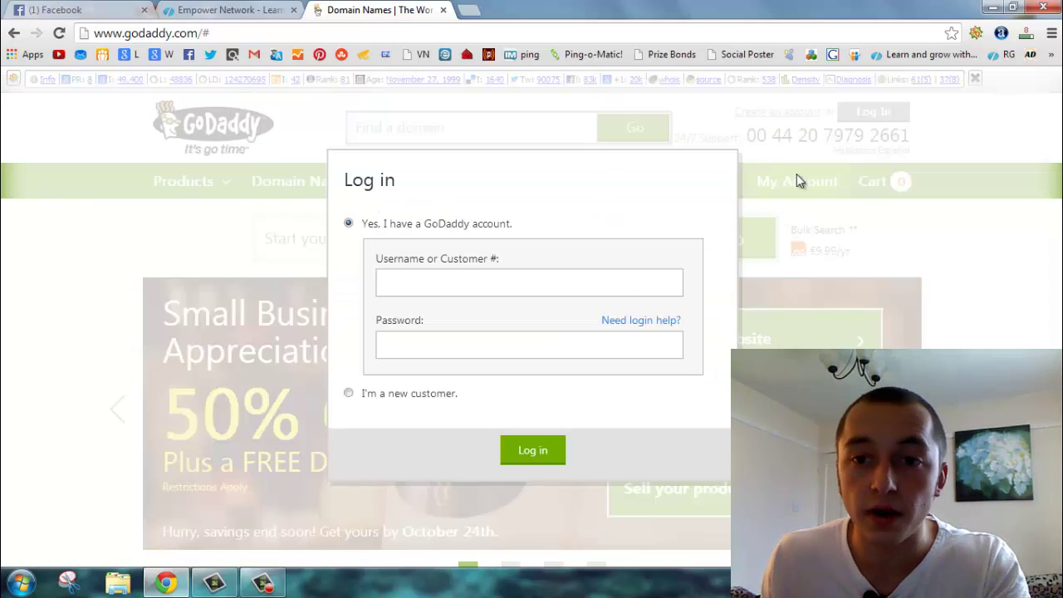
pyautogui.click(478, 287)
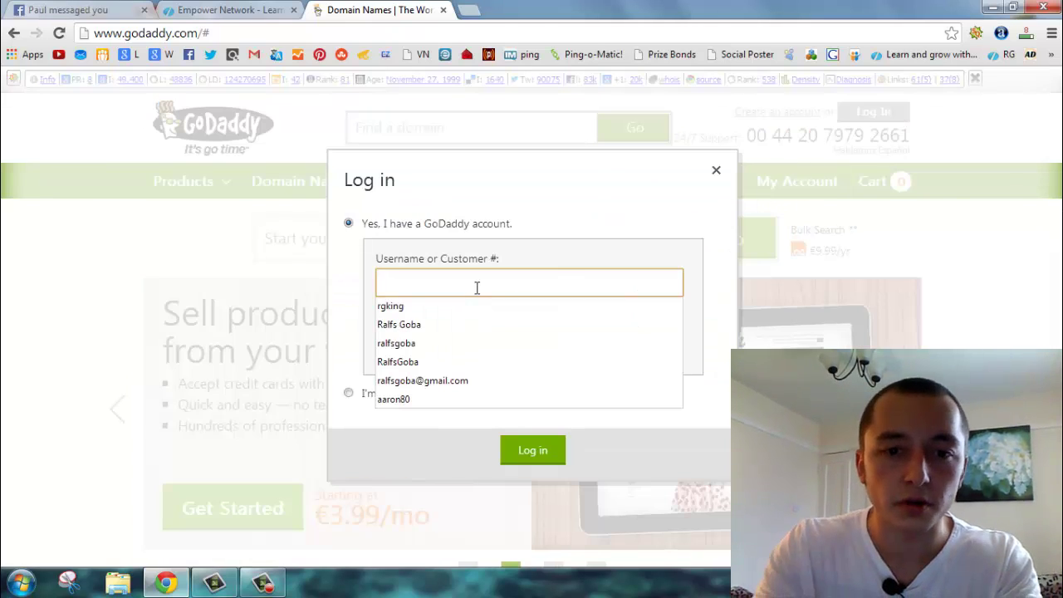
pyautogui.write('ralfsgoba')
pyautogui.press('Tab')
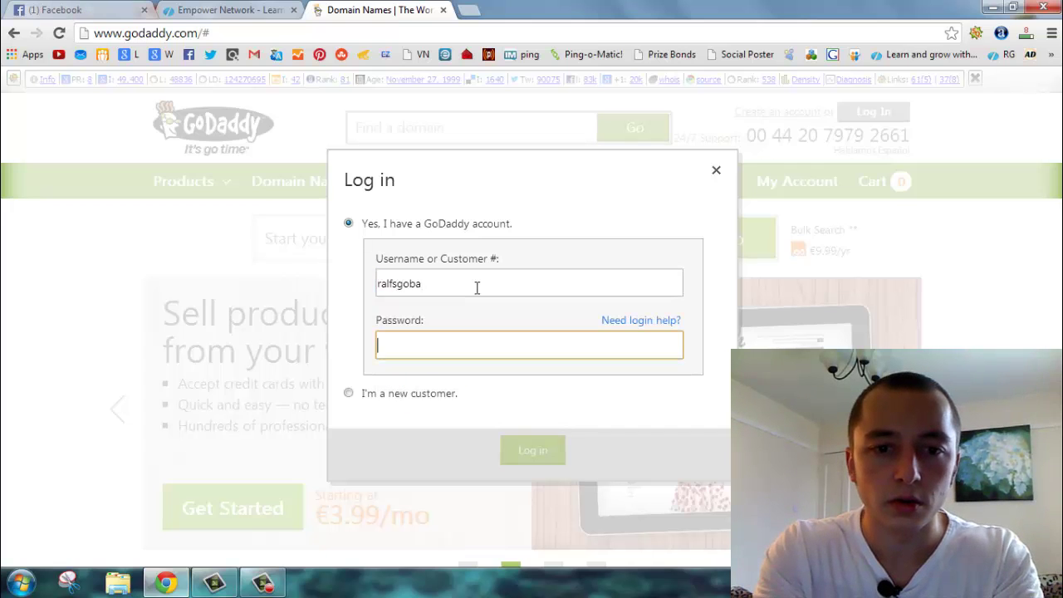
pyautogui.write('••••••••••••')
pyautogui.press('Return')
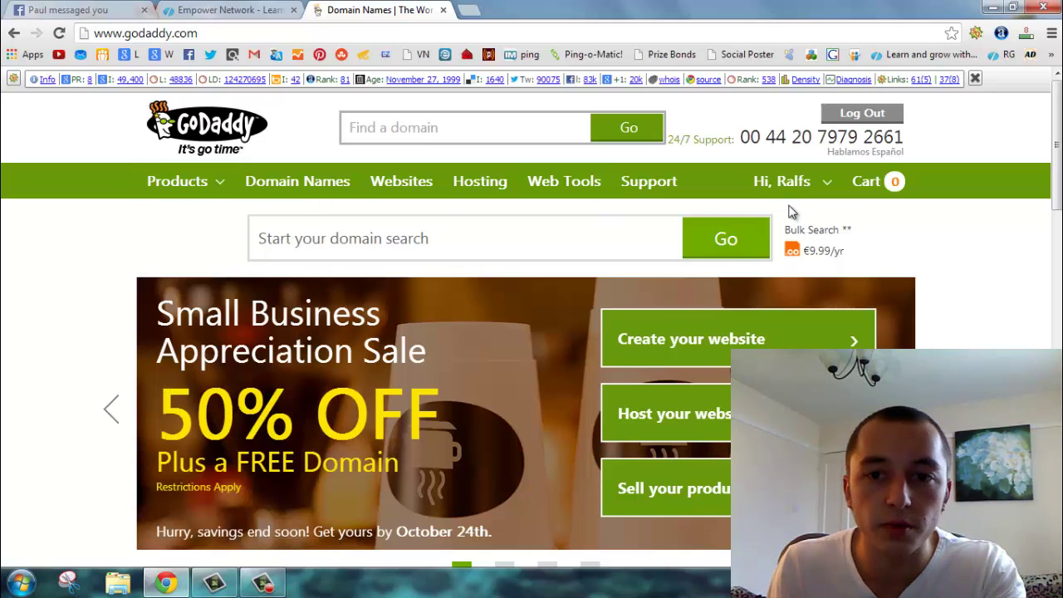
pyautogui.moveTo(795, 187)
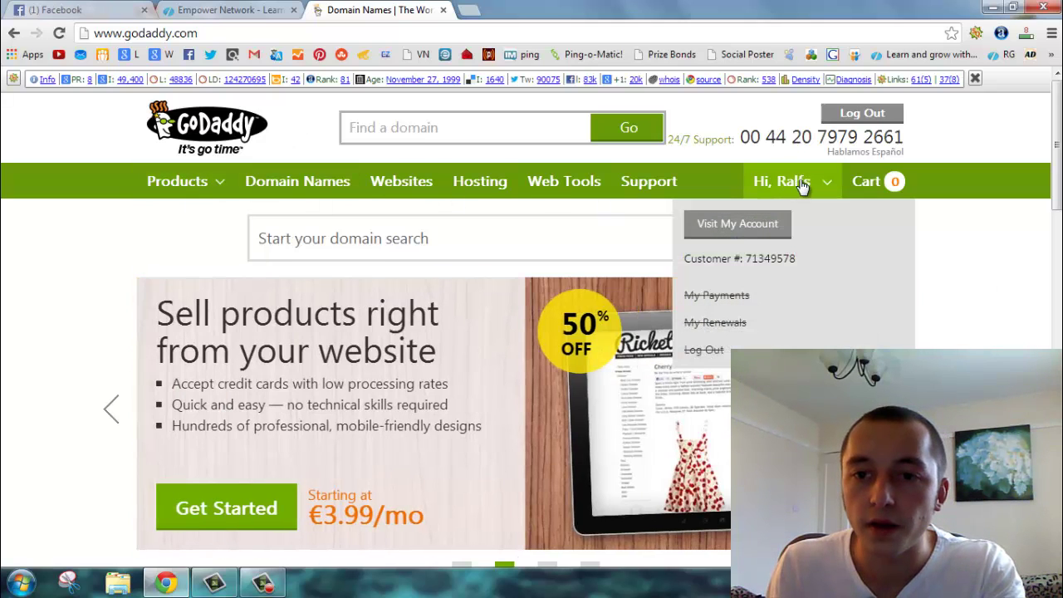
pyautogui.click(736, 231)
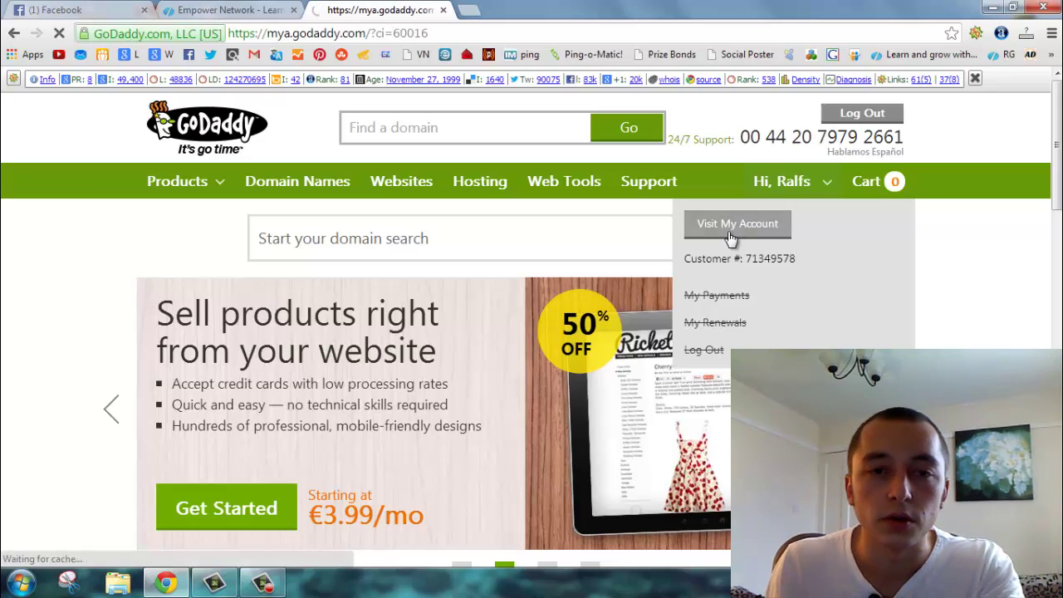
# Launch GoDaddy's Domains control panel to list WORKWITHRALFSGOBA.COM
pyautogui.scroll(-1, 40, 262)
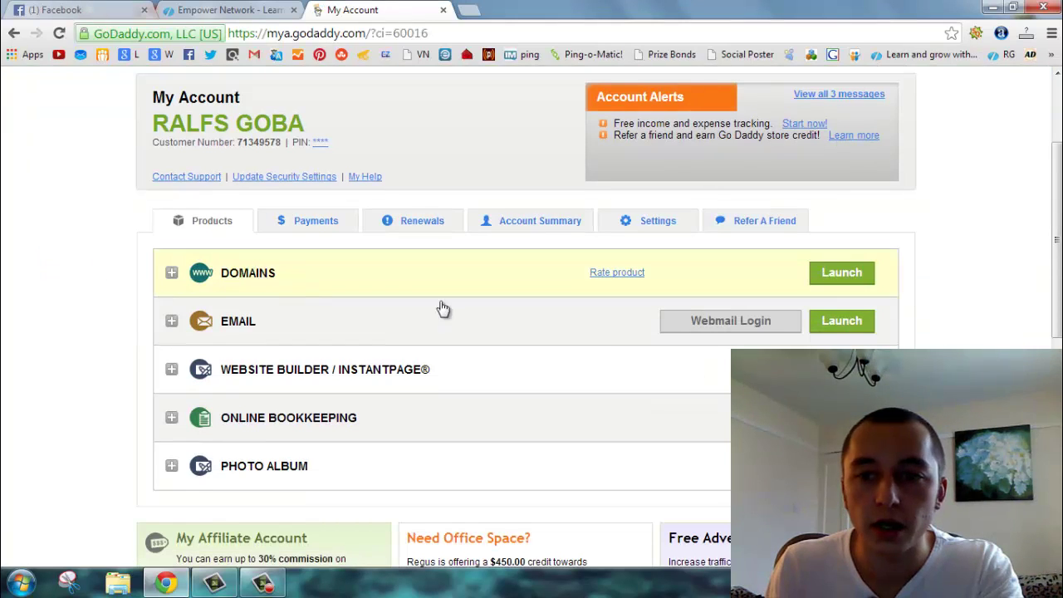
pyautogui.click(842, 273)
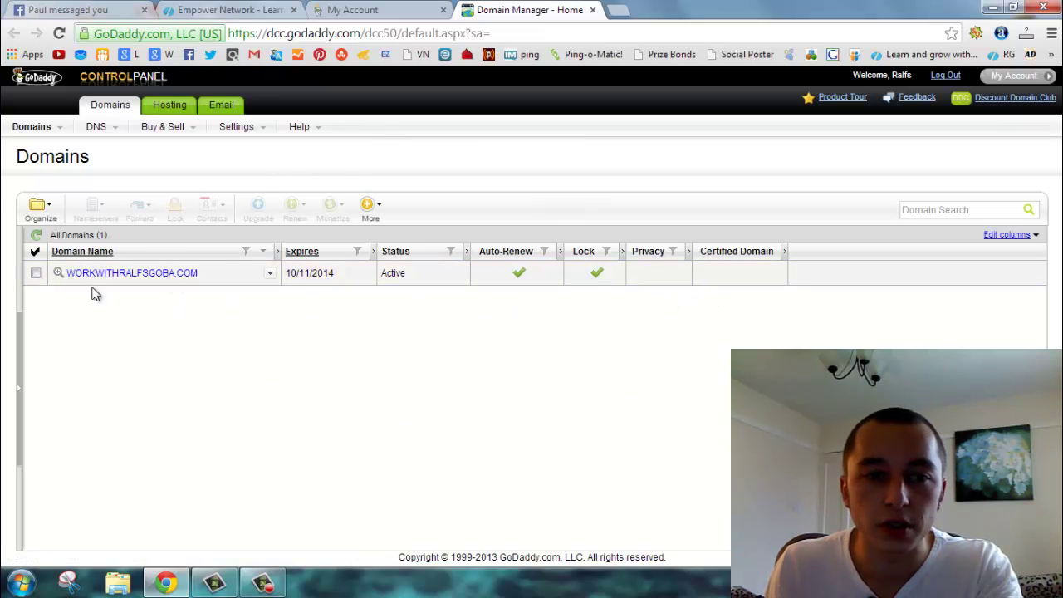
# Open the details page for the domain WORKWITHRALFSGOBA.COM
pyautogui.click(148, 280)
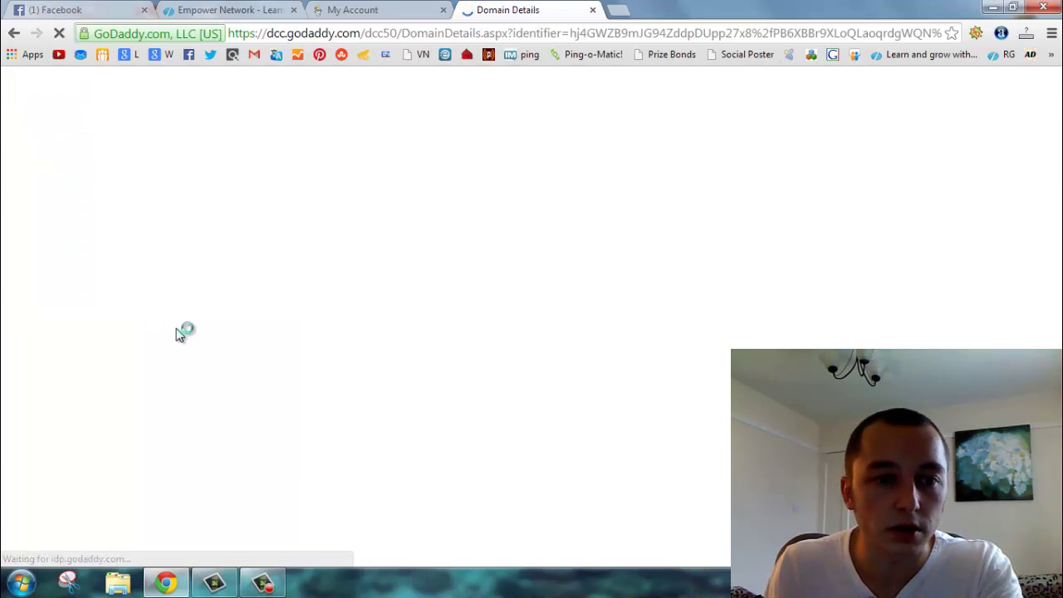
pyautogui.scroll(-1, 424, 382)
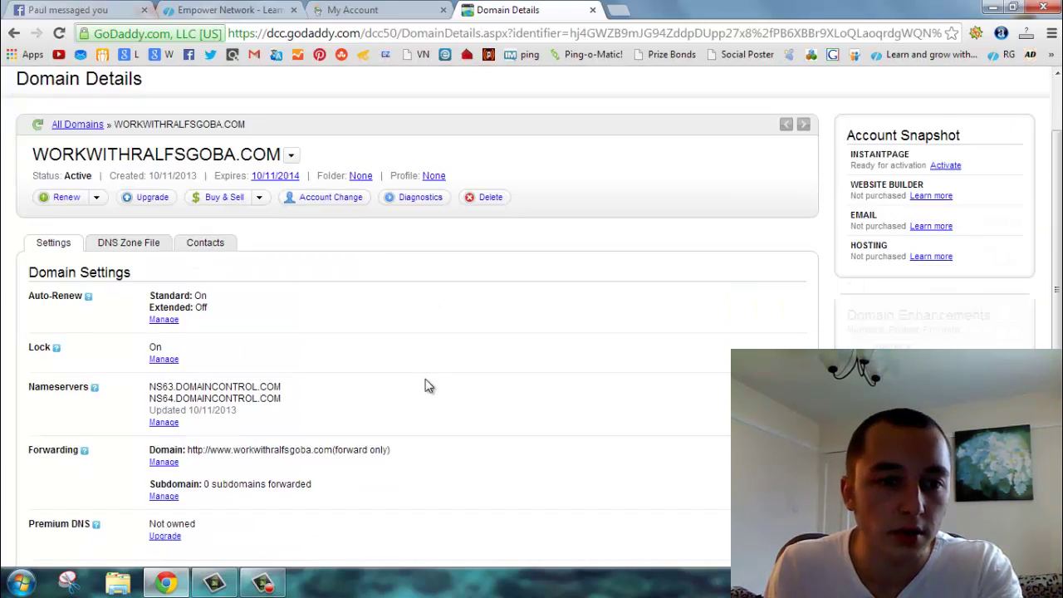
pyautogui.scroll(1, 371, 405)
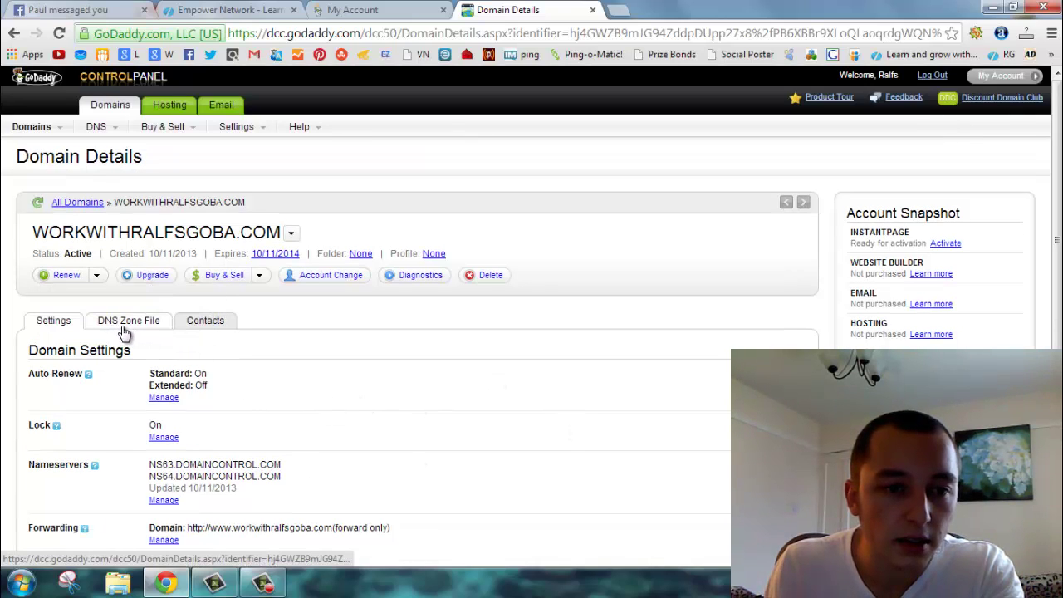
# Review the DNS zone records, with www pointing to rgking.empowernetwork.com, and open the zone file editor
pyautogui.click(139, 324)
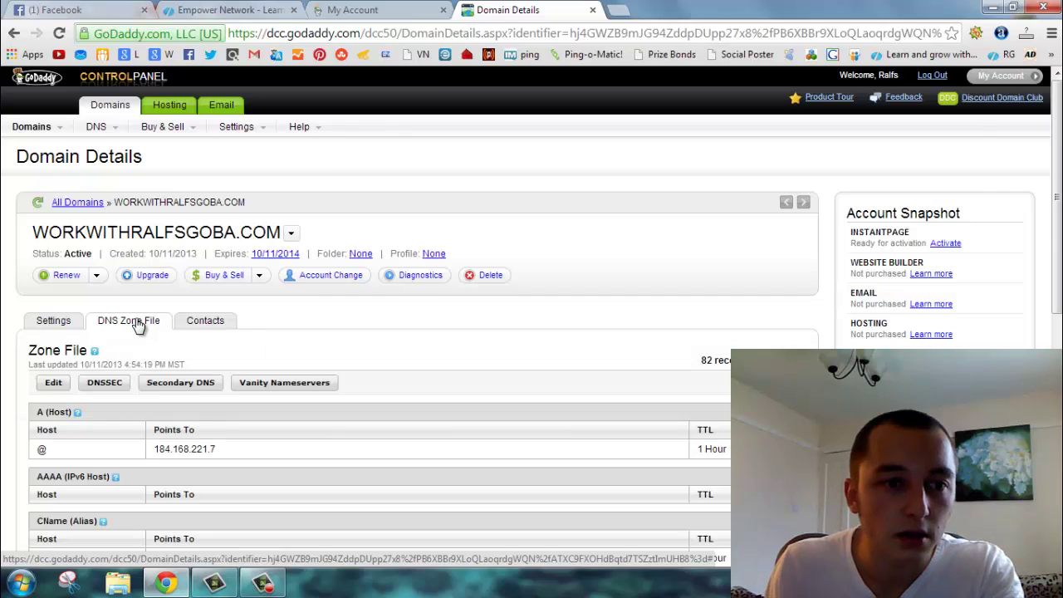
pyautogui.scroll(-5, 138, 324)
pyautogui.scroll(3, 548, 218)
pyautogui.scroll(-2, 548, 218)
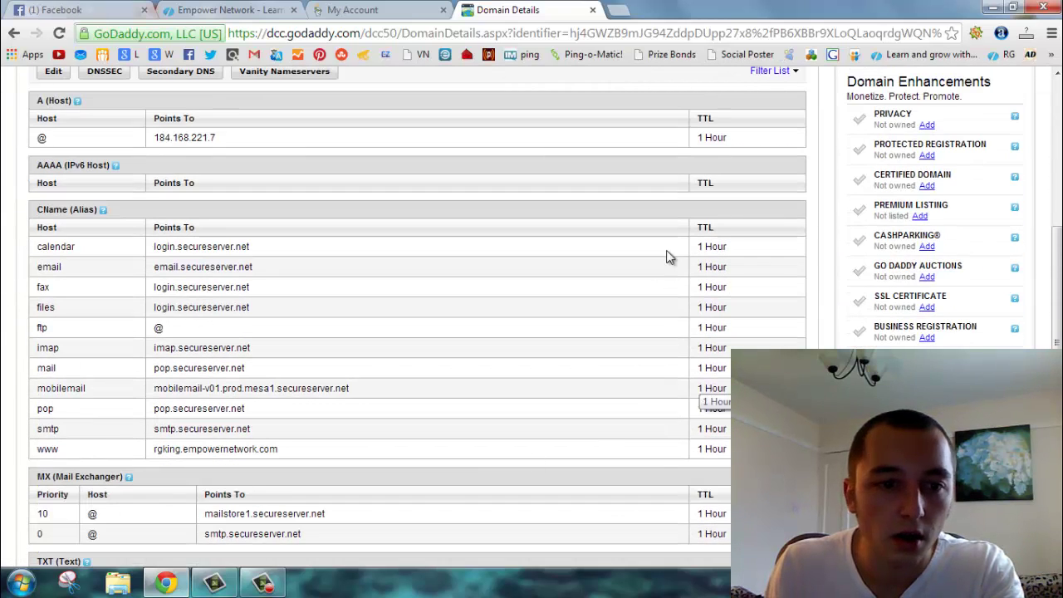
pyautogui.scroll(1, 24, 371)
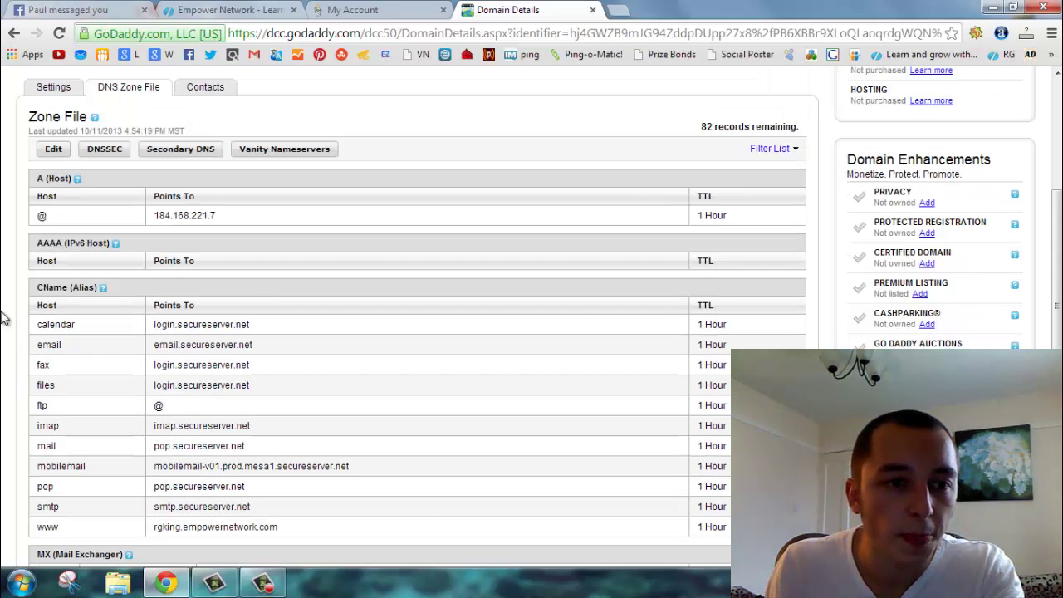
pyautogui.click(54, 150)
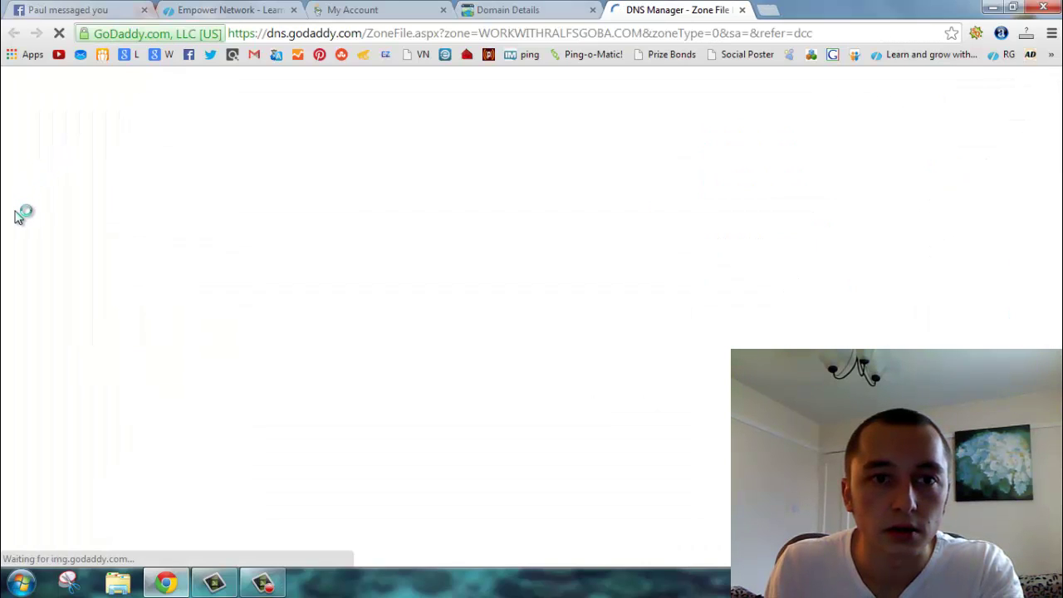
# Look over the zone file editor records, then go back to the Empower Network blog tab
pyautogui.scroll(-3, 479, 374)
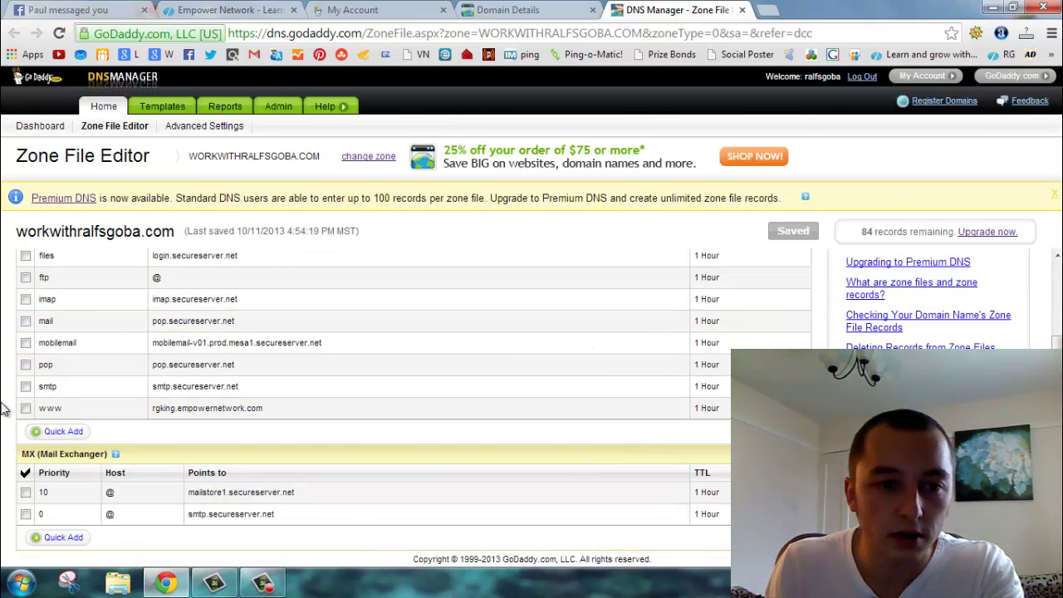
pyautogui.click(239, 11)
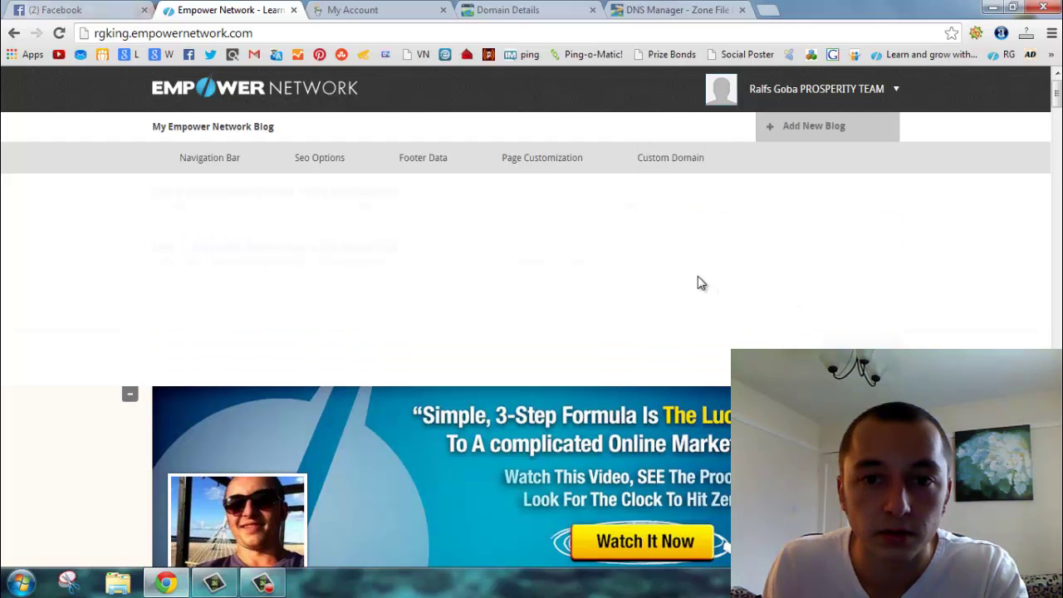
pyautogui.click(297, 304)
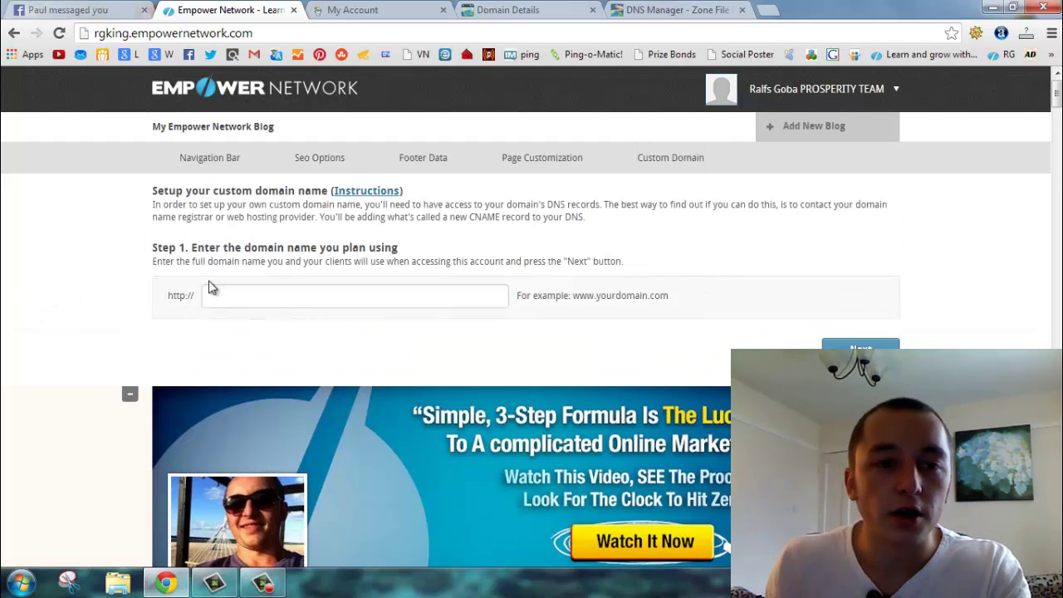
pyautogui.click(238, 303)
pyautogui.click(180, 276)
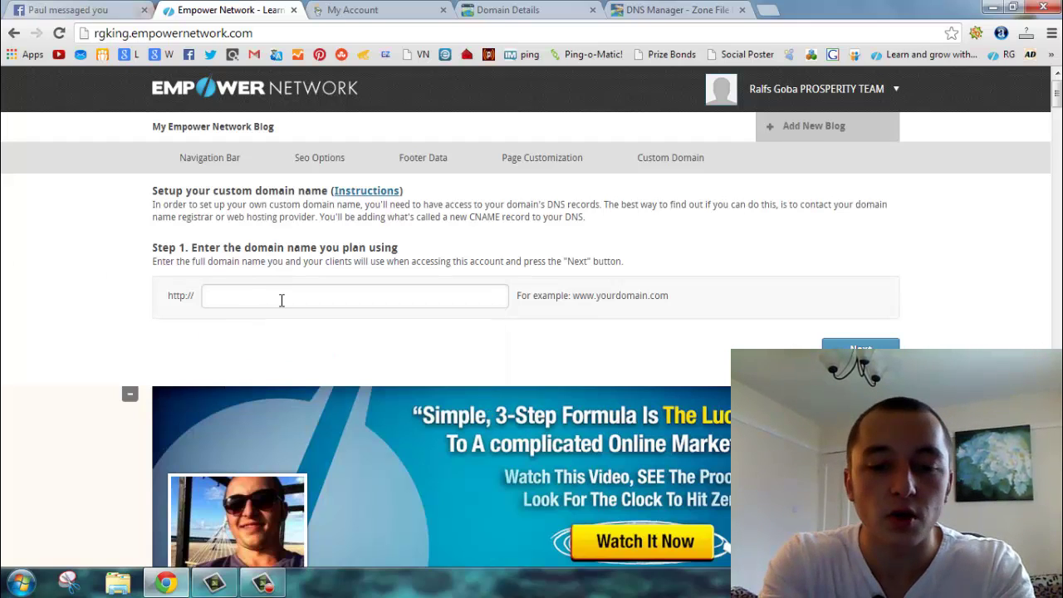
pyautogui.click(282, 300)
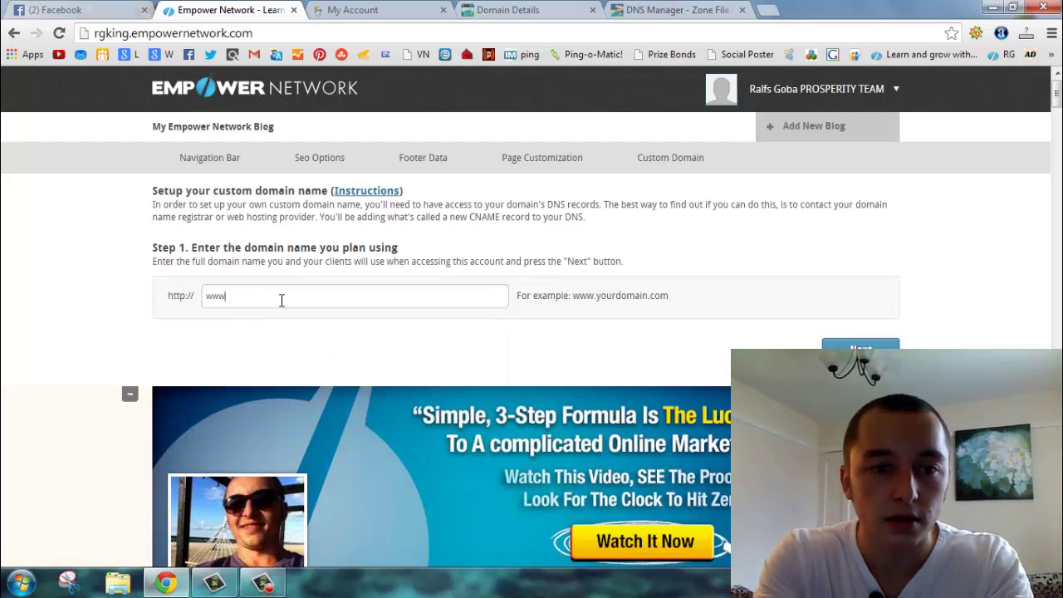
pyautogui.write('www.workwithralfsgoba.com')
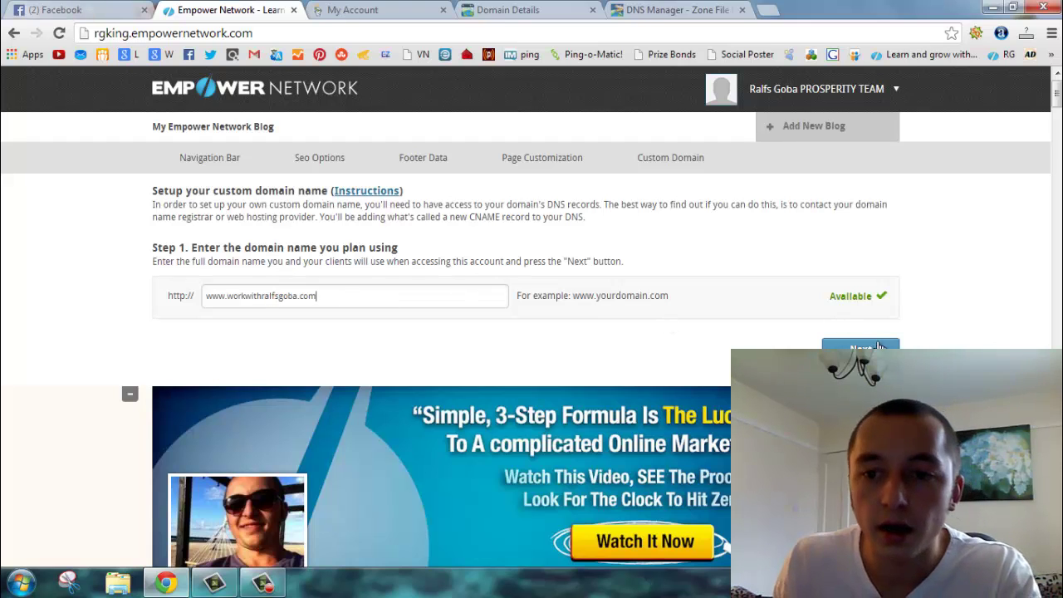
pyautogui.click(881, 348)
pyautogui.scroll(-1, 169, 266)
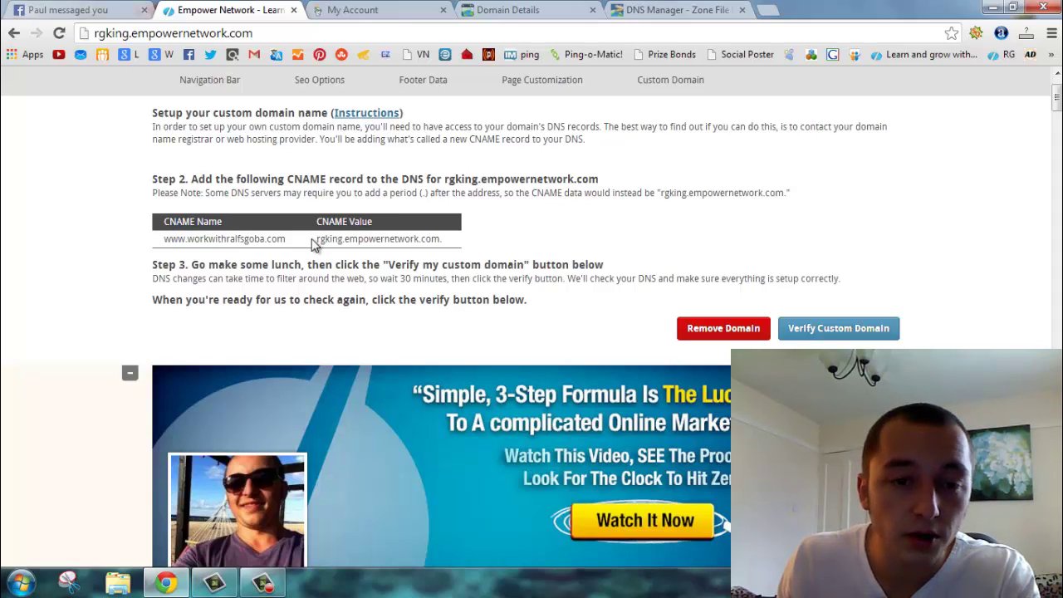
# Copy the Step 2 CNAME Name value to the clipboard
pyautogui.moveTo(286, 240); pyautogui.dragTo(175, 240)
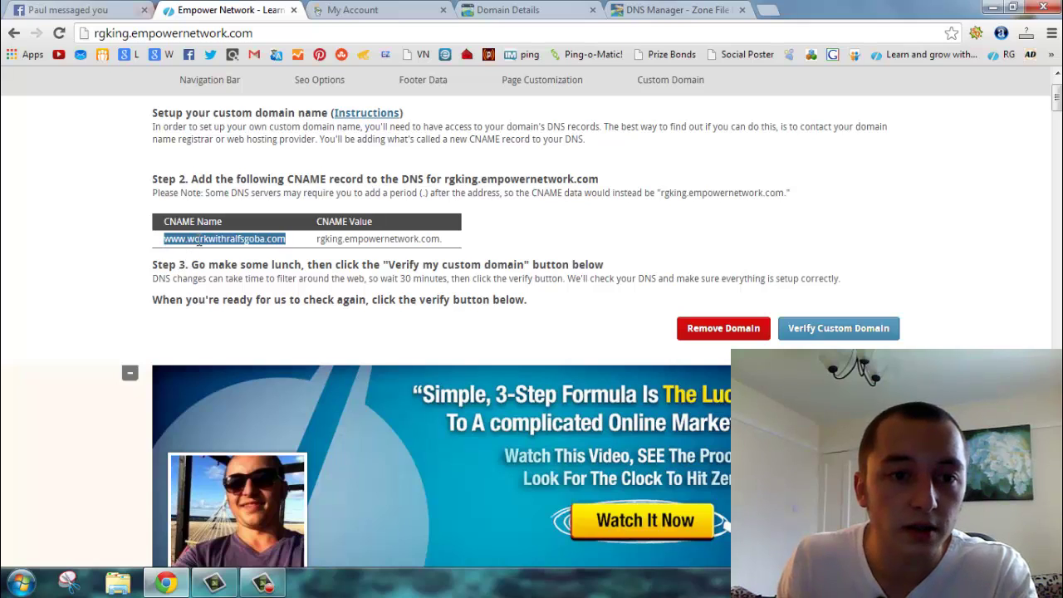
pyautogui.rightClick(198, 239)
pyautogui.click(224, 251)
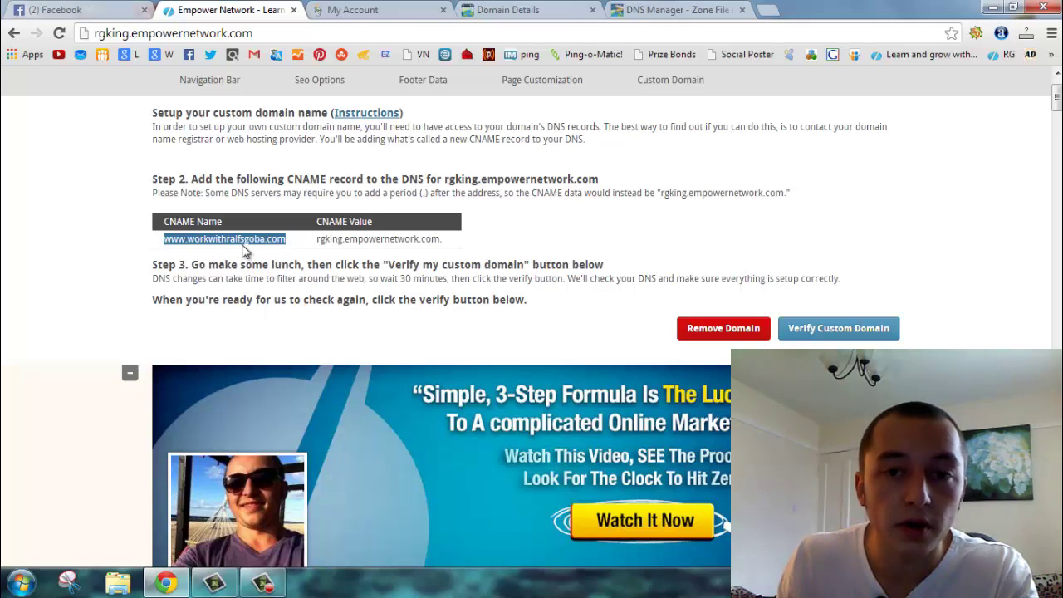
# In GoDaddy's zone file editor, paste the copied CNAME Name as the www record's host
pyautogui.click(505, 10)
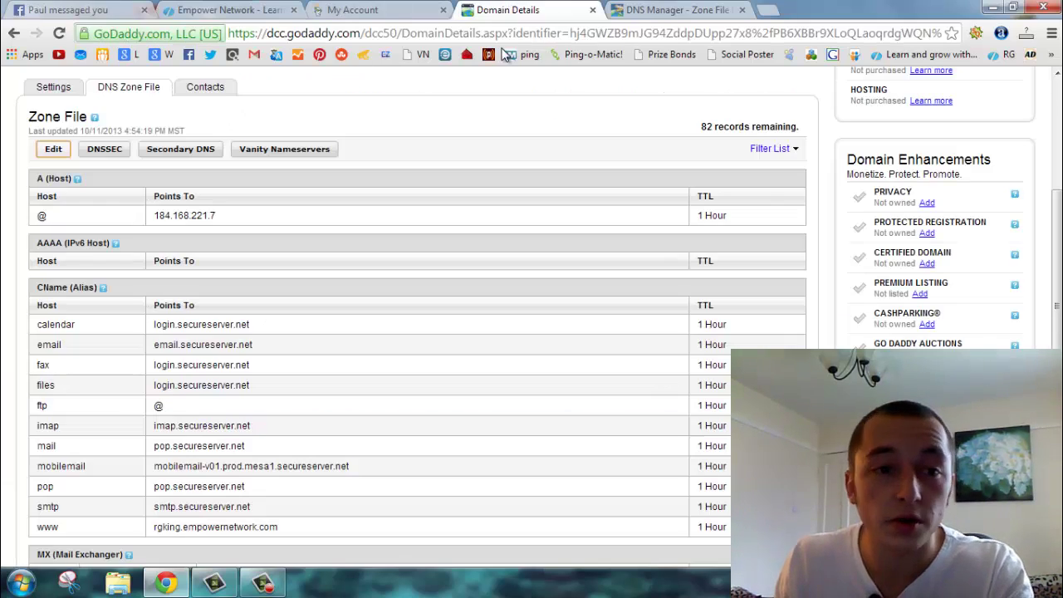
pyautogui.scroll(-2, 444, 249)
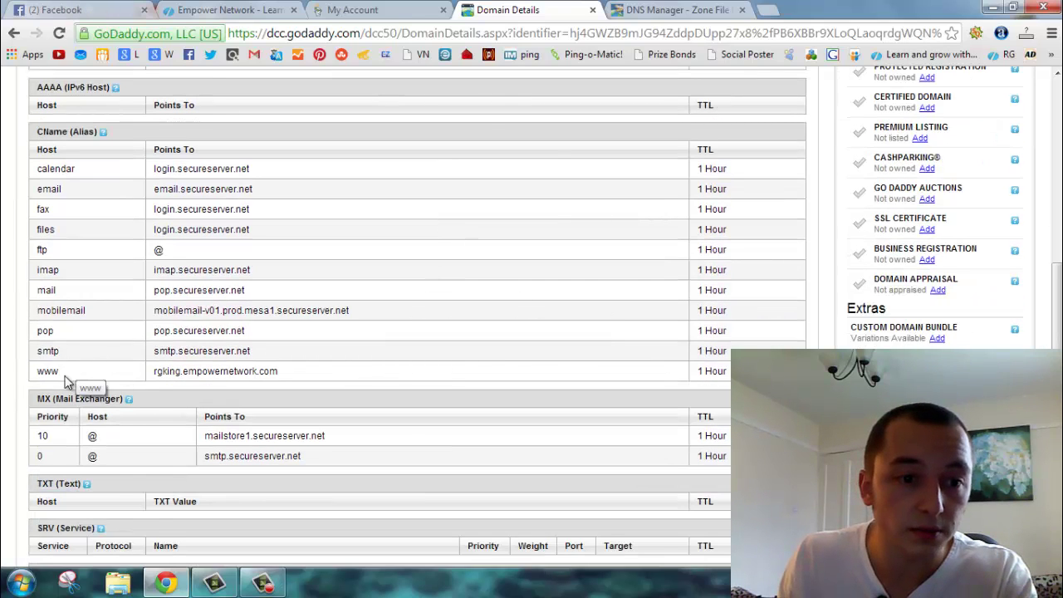
pyautogui.scroll(1, 104, 251)
pyautogui.scroll(1, 63, 230)
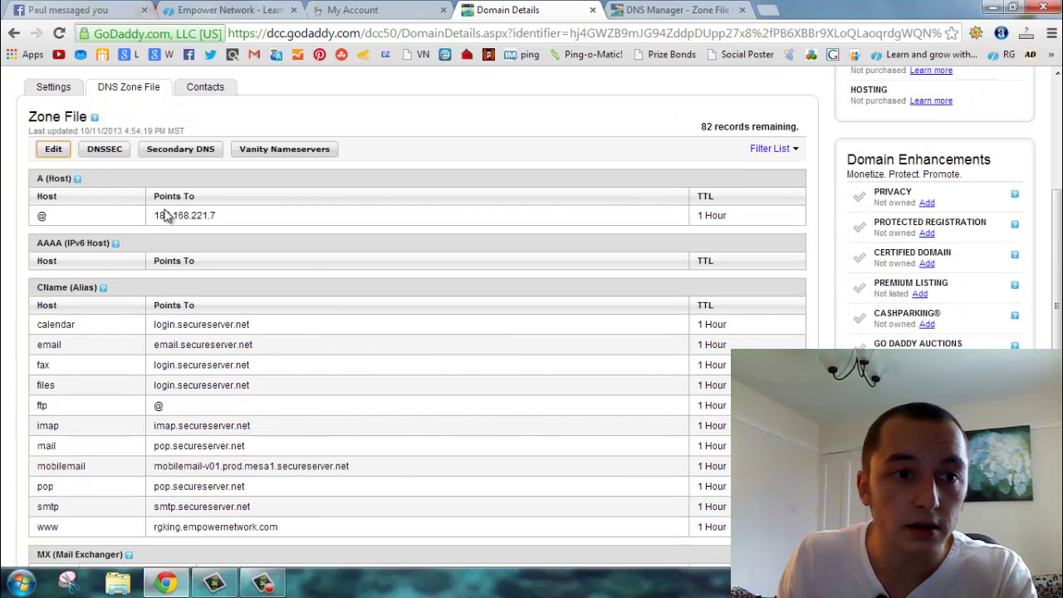
pyautogui.click(52, 149)
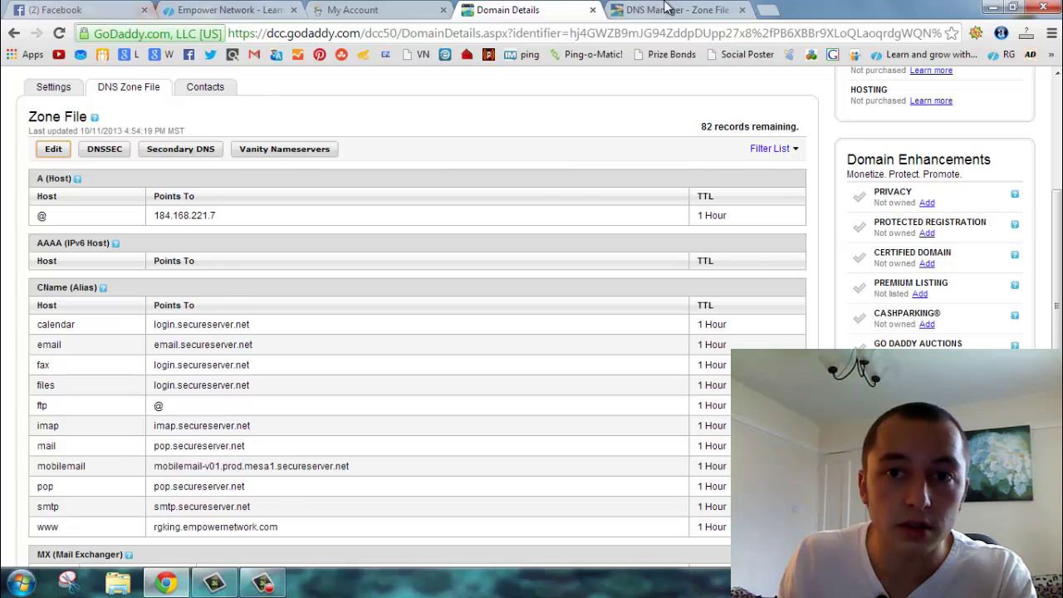
pyautogui.scroll(-1, 376, 298)
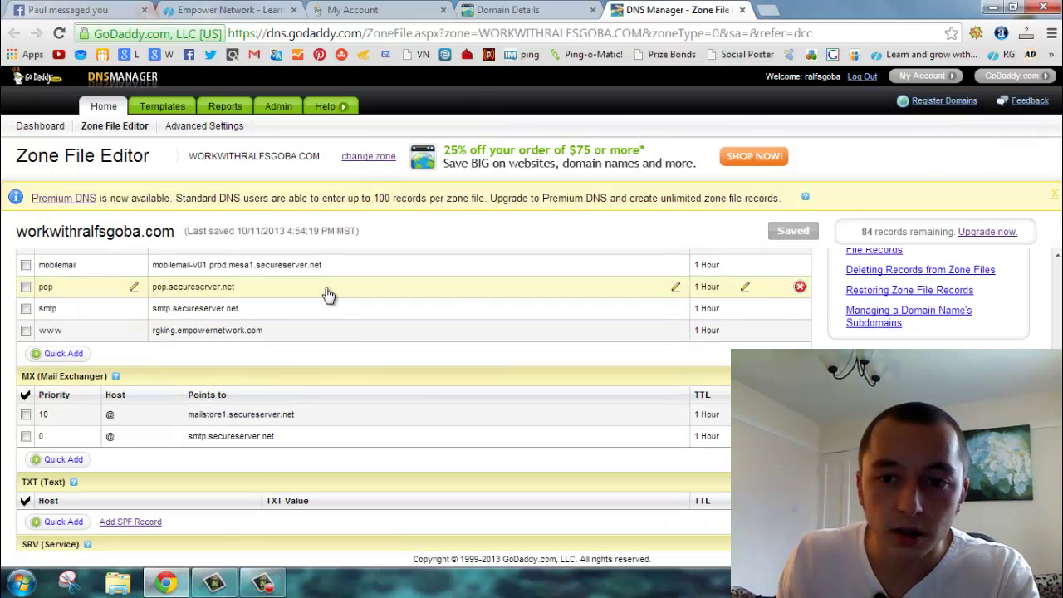
pyautogui.scroll(-1, 146, 466)
pyautogui.scroll(2, 145, 465)
pyautogui.moveTo(115, 454)
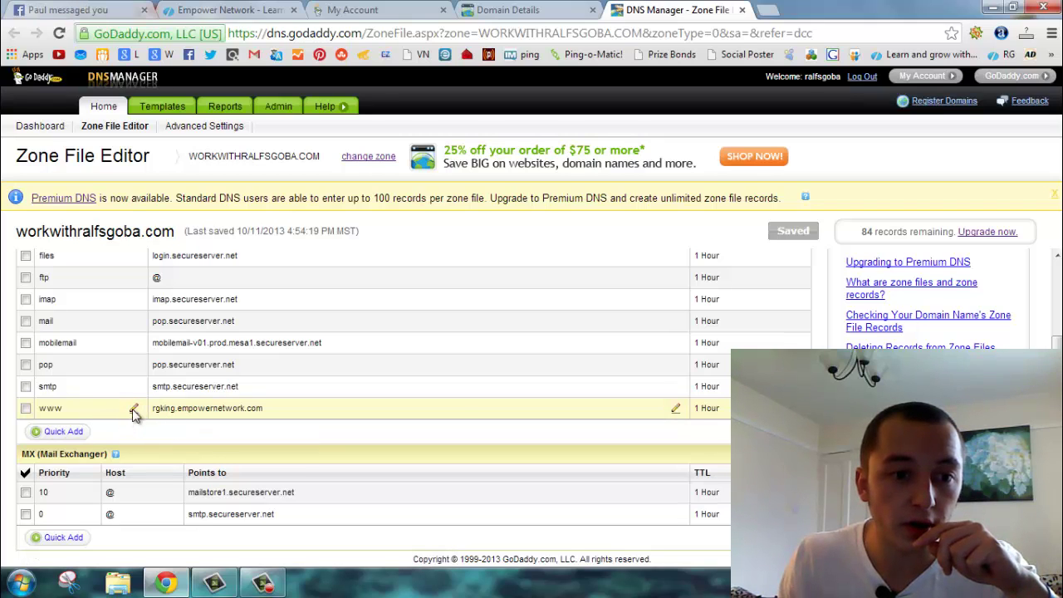
pyautogui.click(134, 411)
pyautogui.hotkey('ctrl', 'v')
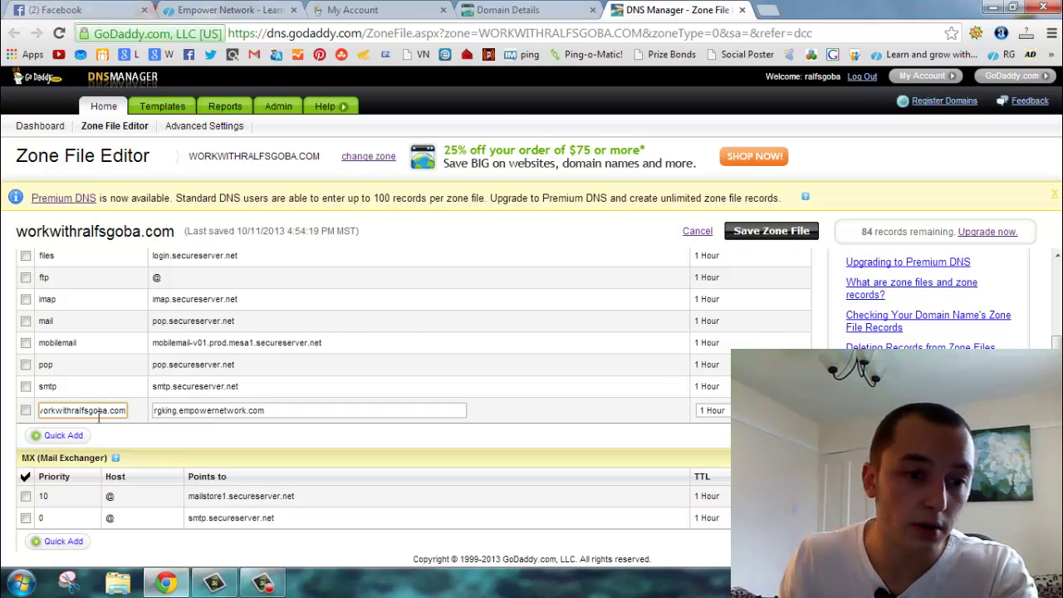
pyautogui.click(107, 422)
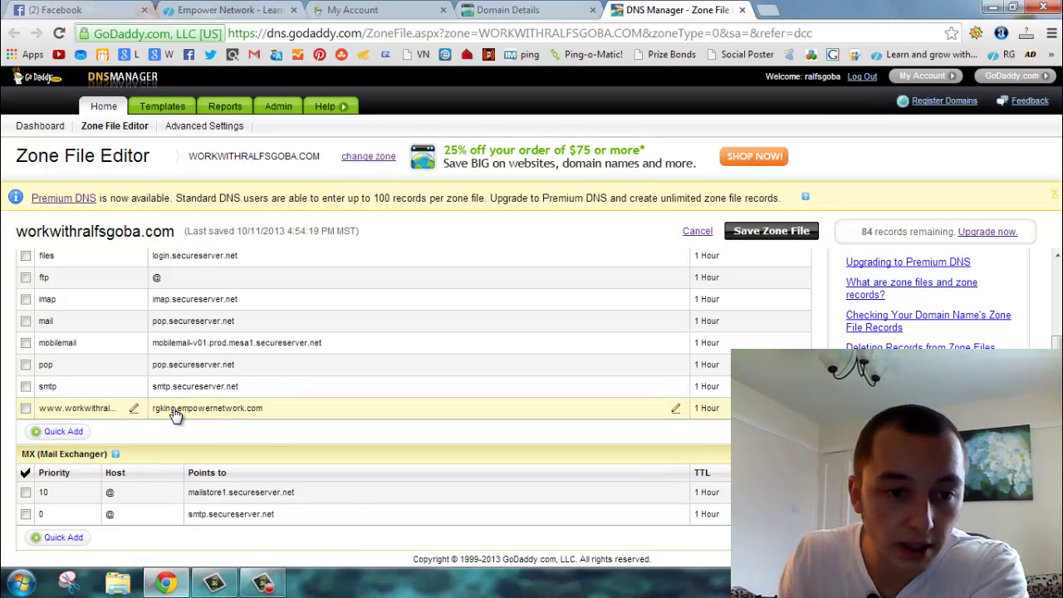
# Set the www CNAME record's points-to value to rgking.empowernetwork.com
pyautogui.click(229, 10)
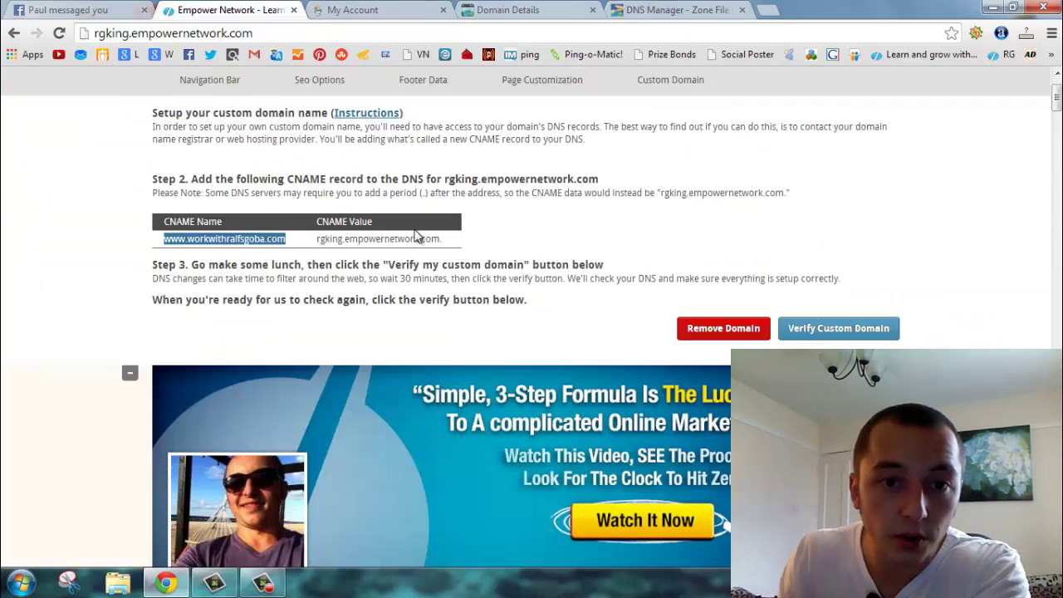
pyautogui.moveTo(441, 239); pyautogui.dragTo(319, 240)
pyautogui.click(706, 10)
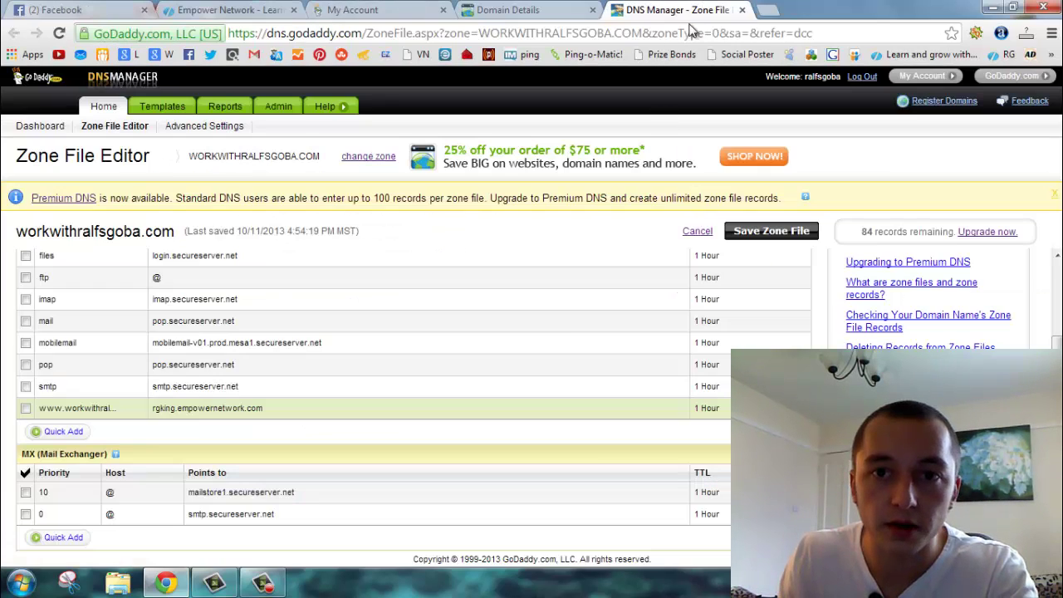
pyautogui.click(676, 412)
pyautogui.moveTo(266, 411); pyautogui.dragTo(169, 404)
pyautogui.click(268, 411)
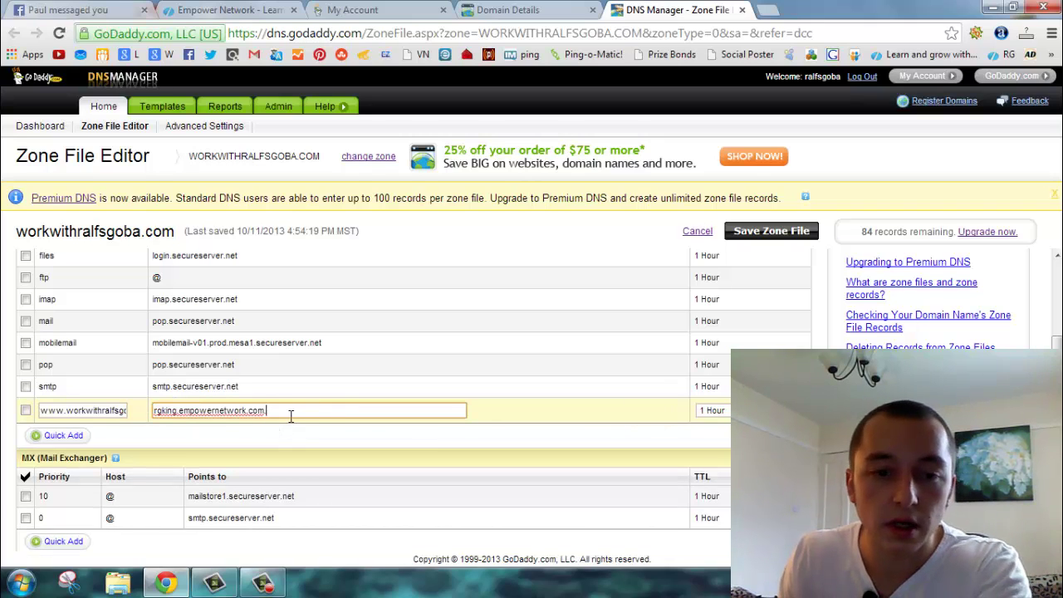
pyautogui.scroll(-1, 296, 413)
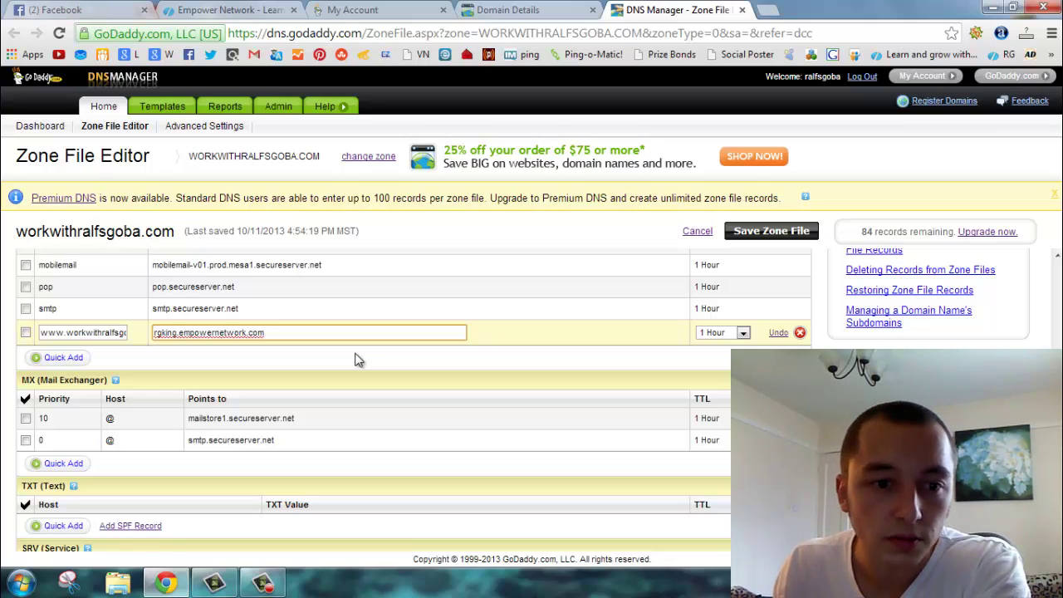
pyautogui.click(355, 360)
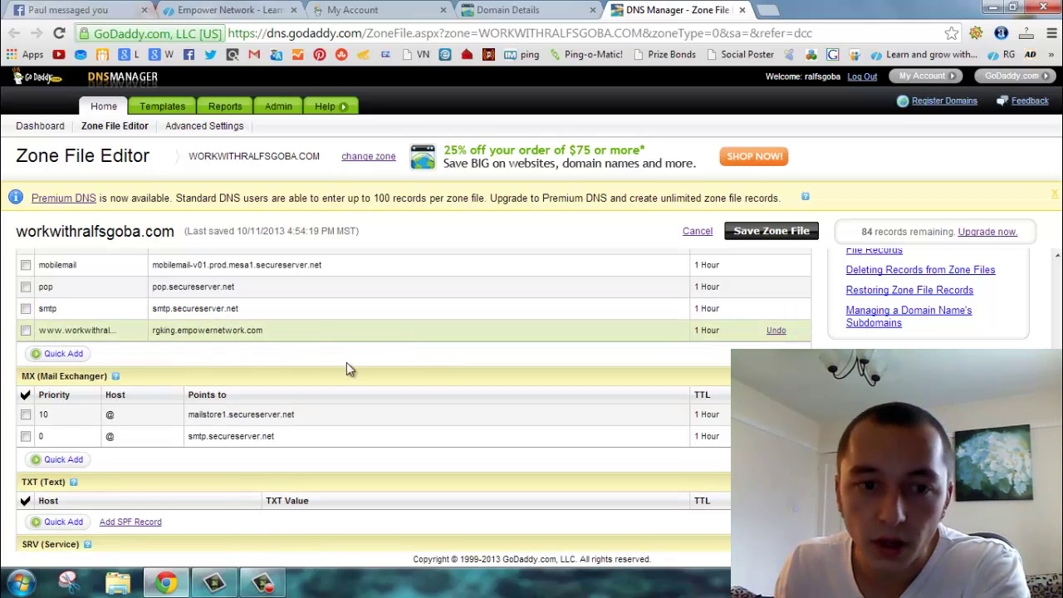
# Save the zone file, confirm with OK, and dismiss the saved notice
pyautogui.click(779, 236)
pyautogui.click(504, 337)
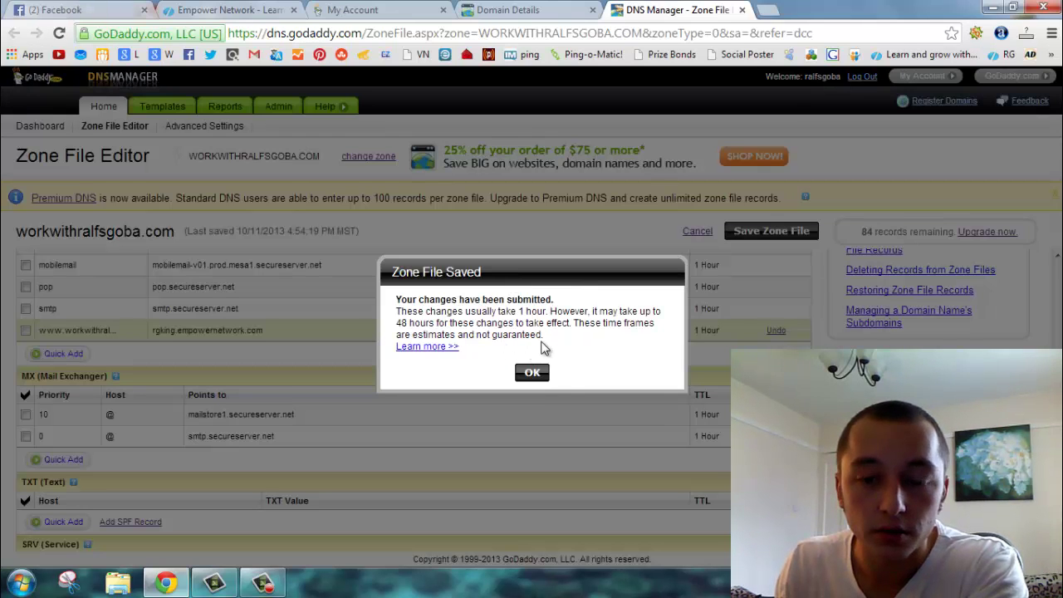
pyautogui.click(532, 373)
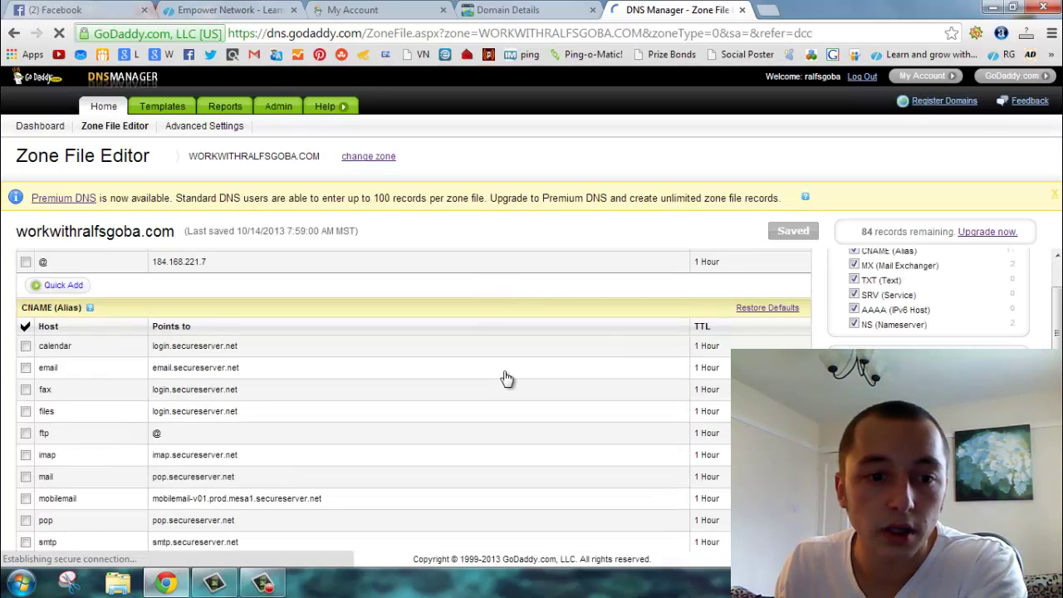
pyautogui.scroll(-2, 506, 378)
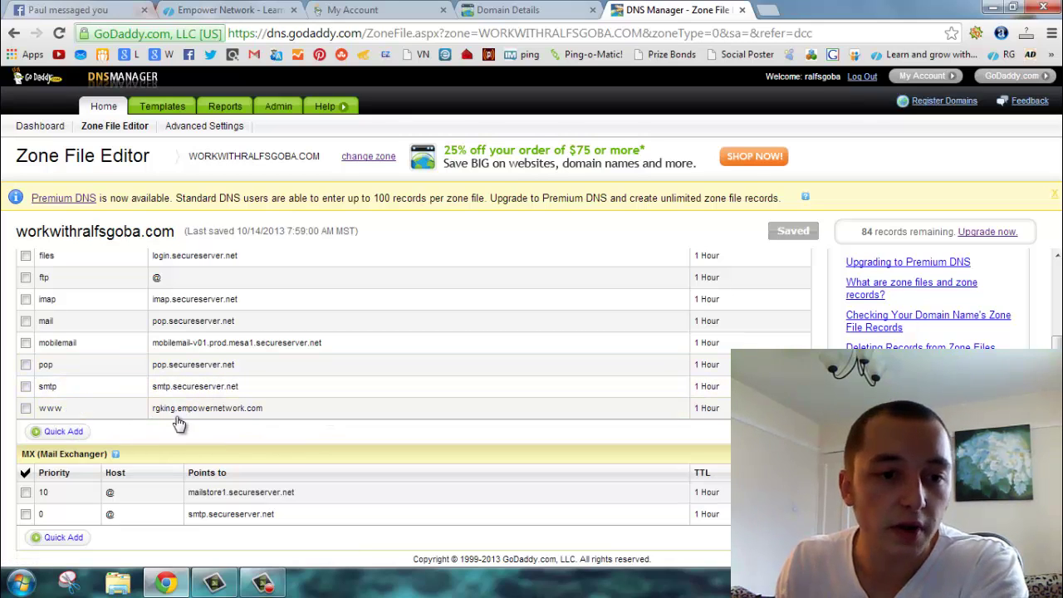
# Return to the blog's Custom Domain settings and clear the CNAME Value selection
pyautogui.hotkey('ctrl', '2')
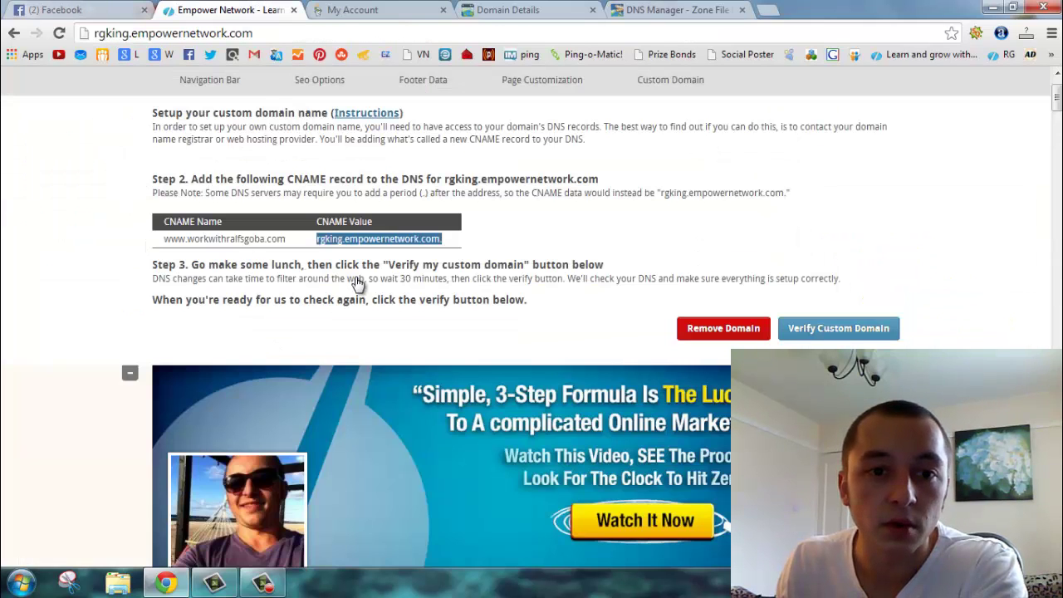
pyautogui.click(374, 239)
pyautogui.scroll(1, 517, 318)
pyautogui.scroll(-1, 706, 324)
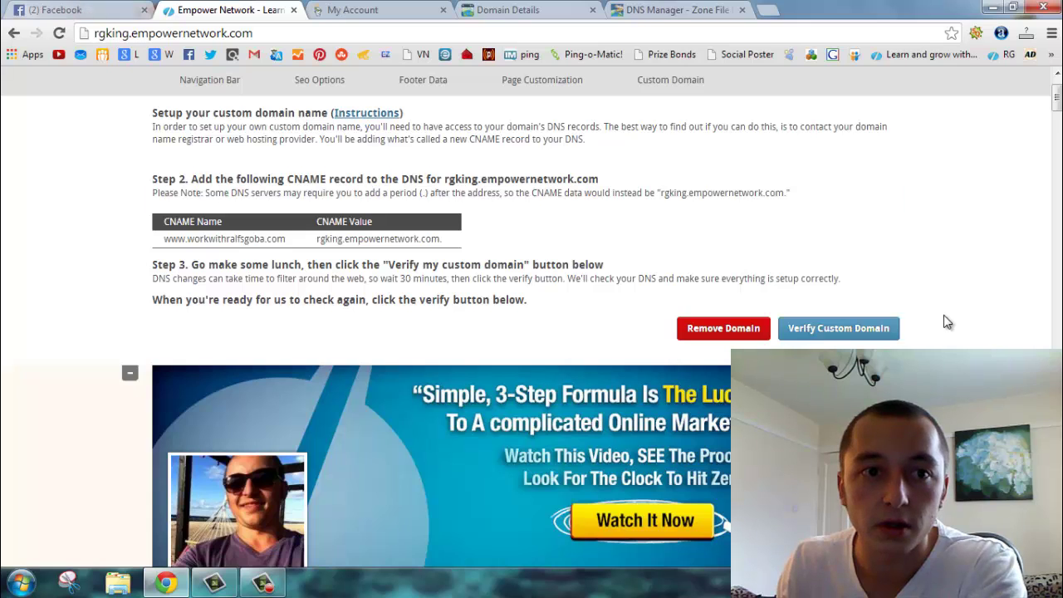
pyautogui.scroll(1, 503, 265)
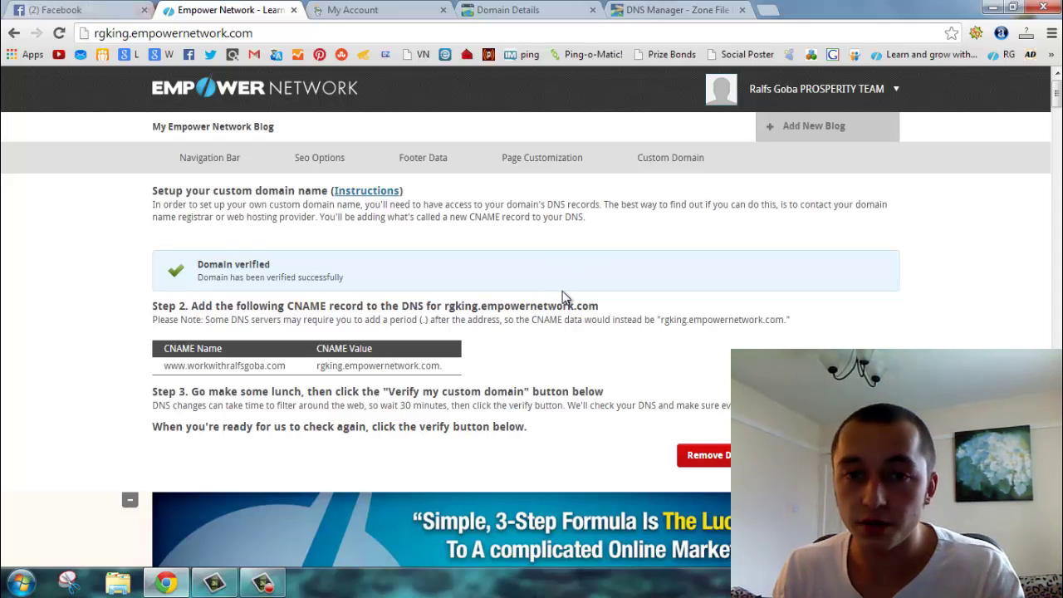
pyautogui.click(472, 34)
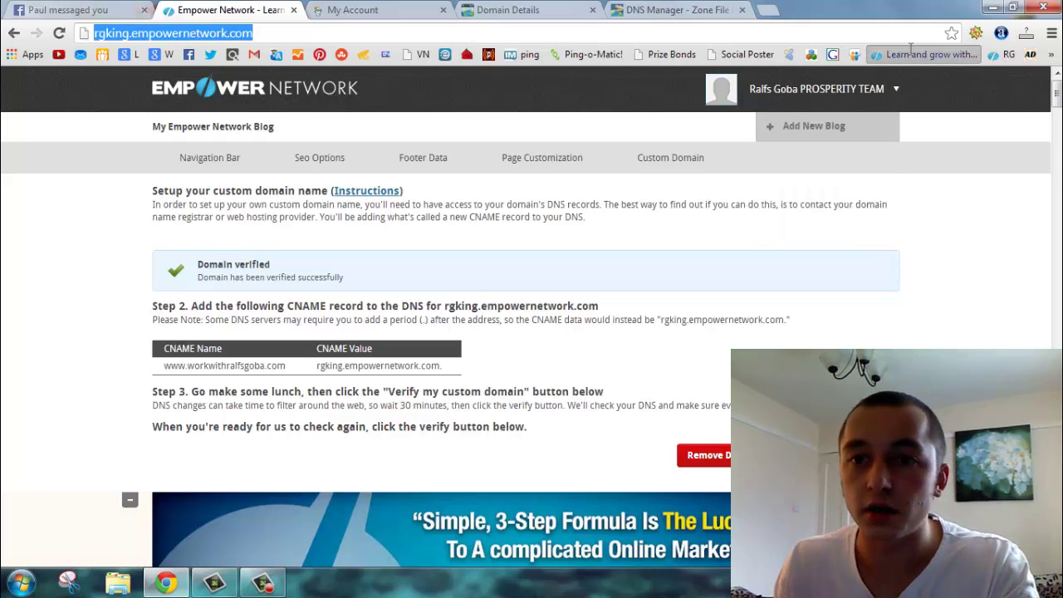
pyautogui.hotkey('ctrl', 't')
pyautogui.write('www.workwithralfsgoba.com')
pyautogui.press('Return')
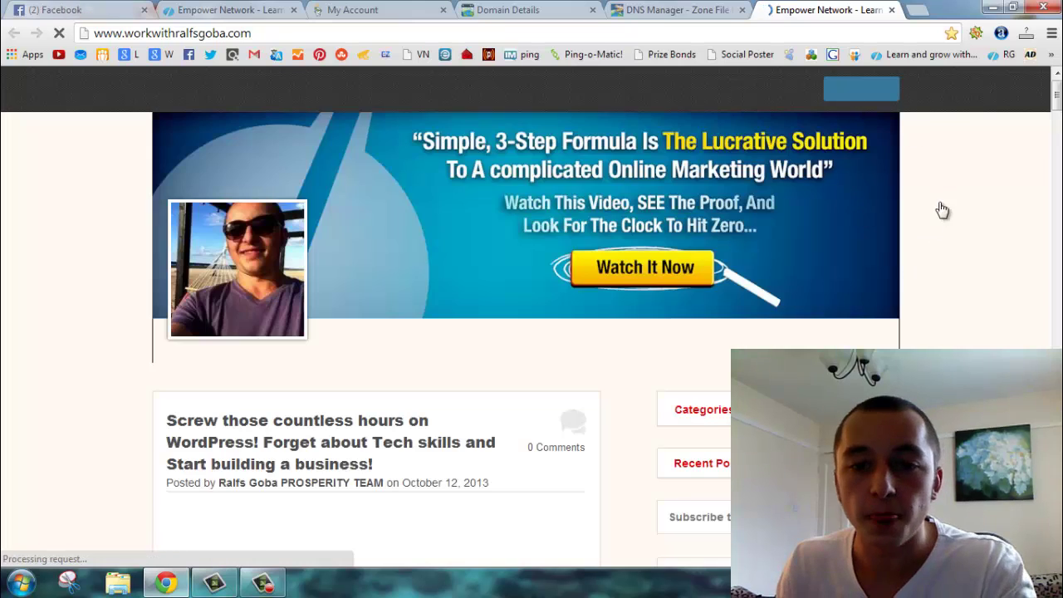
# Return to the Empower Network blog settings and show the Navigation Bar settings
pyautogui.click(231, 9)
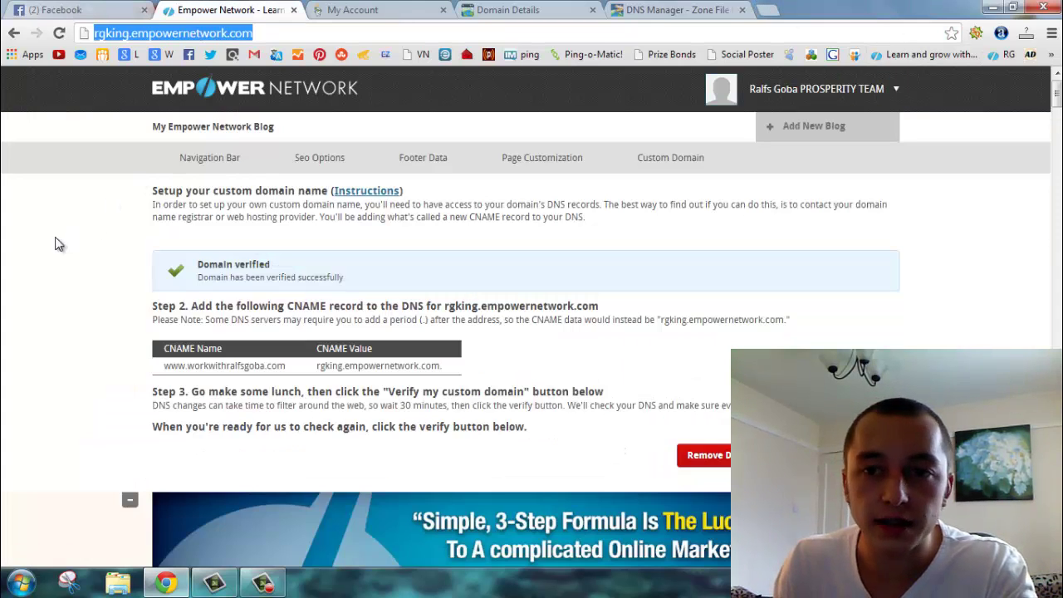
pyautogui.click(55, 244)
pyautogui.scroll(-4, 1016, 230)
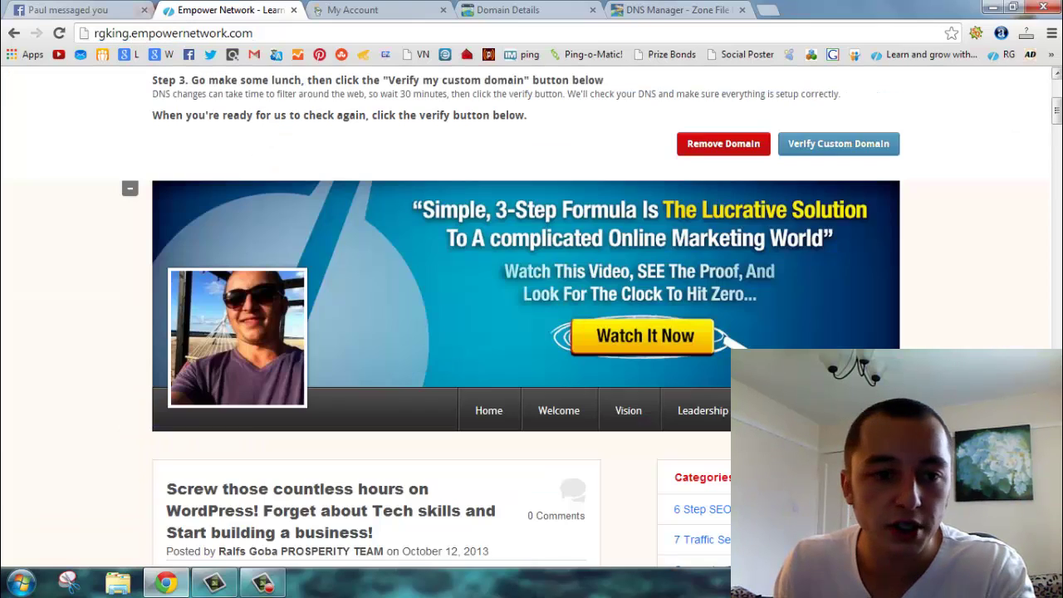
pyautogui.scroll(2, 47, 261)
pyautogui.scroll(-1, 50, 257)
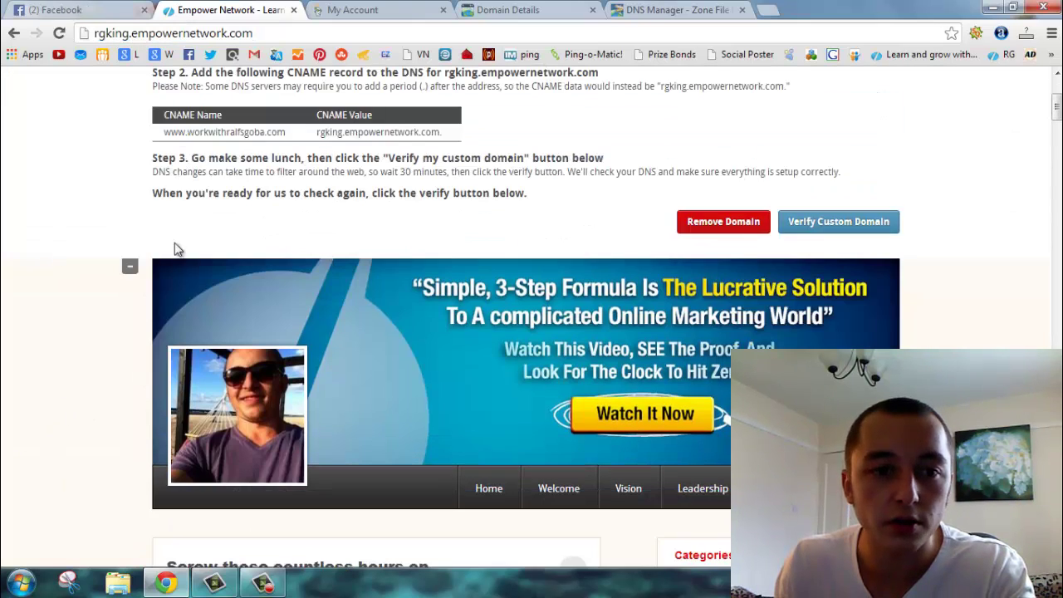
pyautogui.scroll(2, 184, 266)
pyautogui.scroll(1, 183, 154)
pyautogui.click(202, 159)
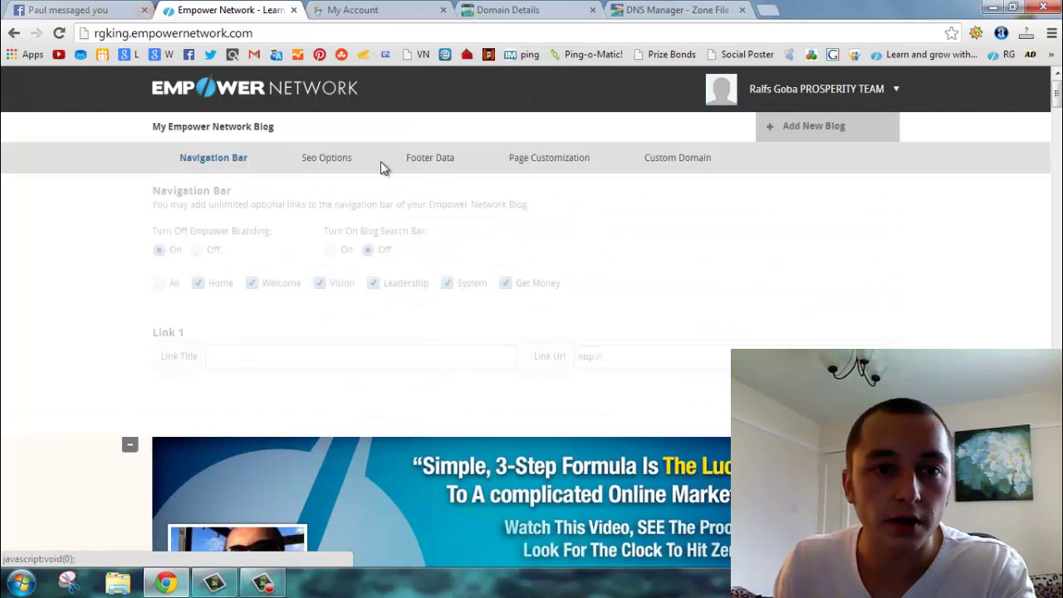
# Open the Add New Blog form and focus its Friendly Blog Name field
pyautogui.scroll(-2, 1053, 240)
pyautogui.scroll(2, 1054, 240)
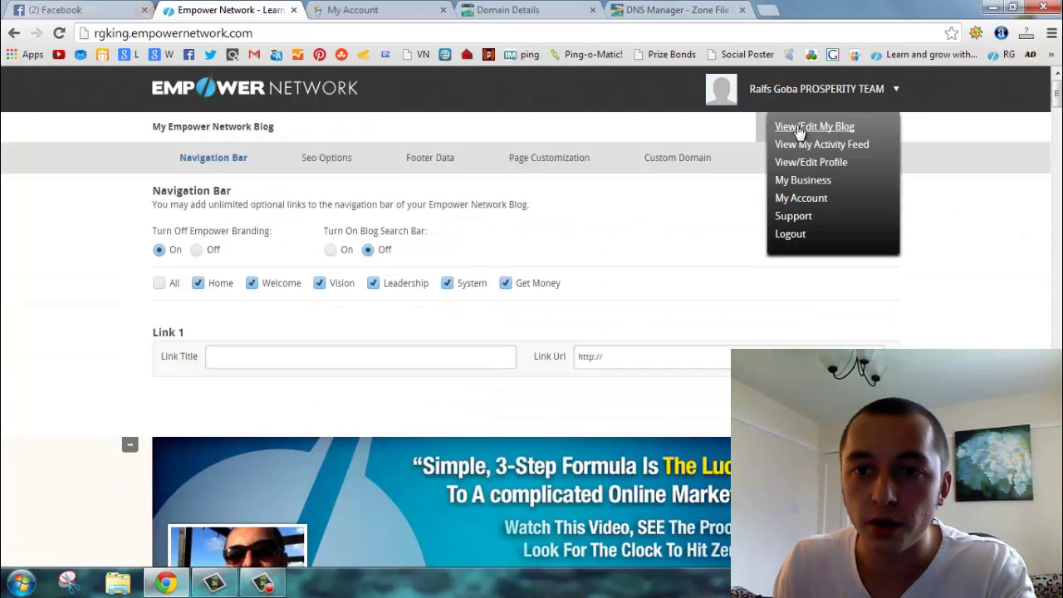
pyautogui.click(820, 133)
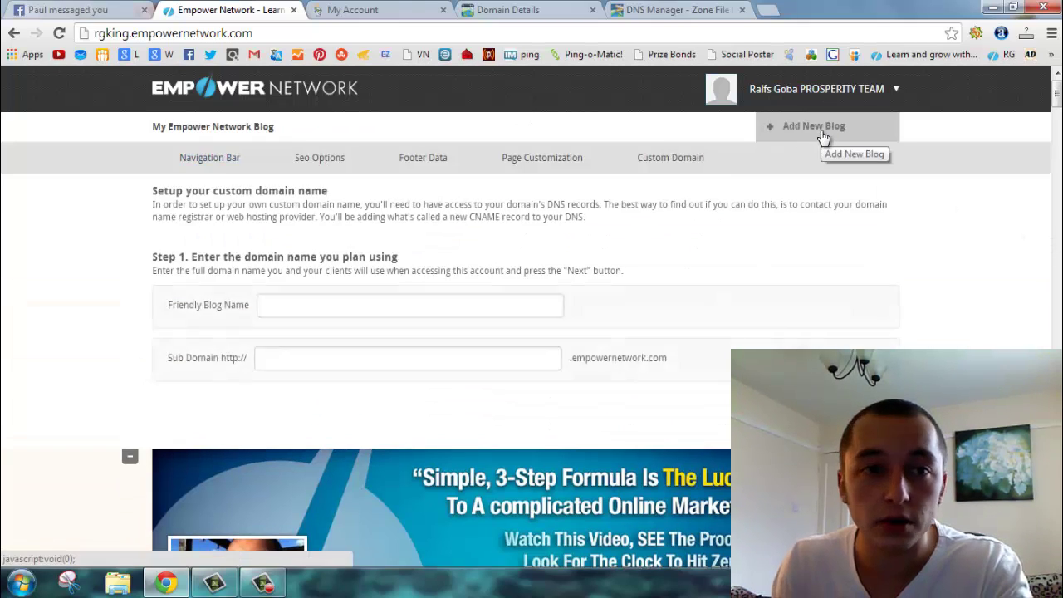
pyautogui.click(339, 307)
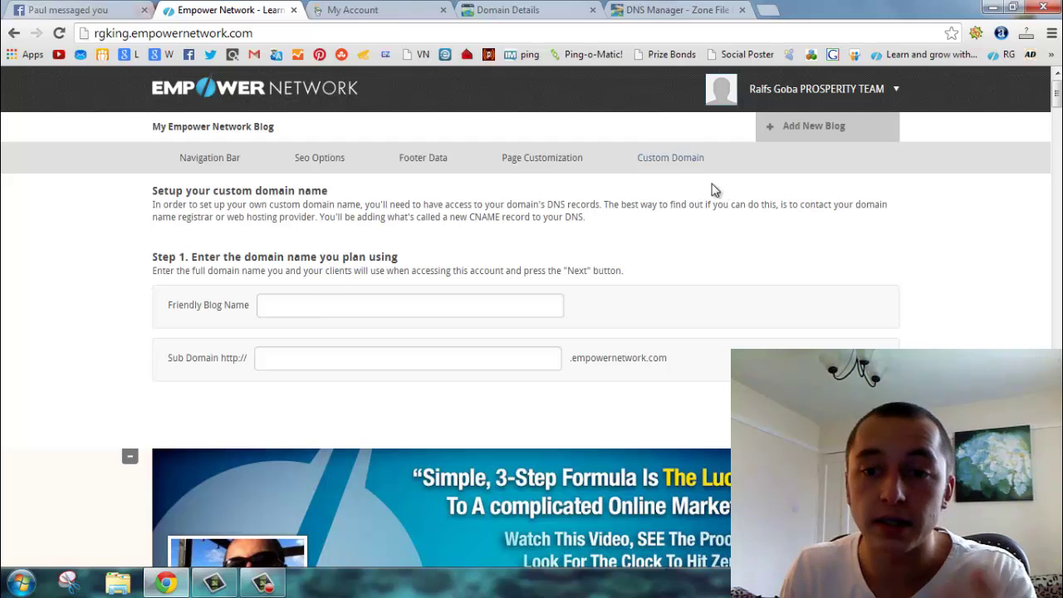
pyautogui.scroll(-4, 949, 249)
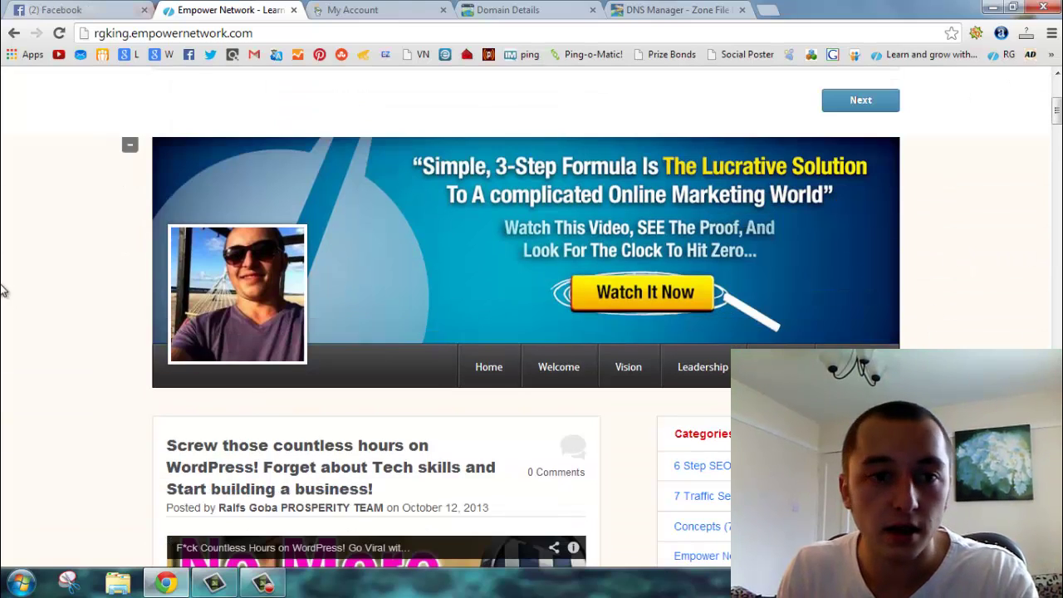
pyautogui.scroll(1, 199, 341)
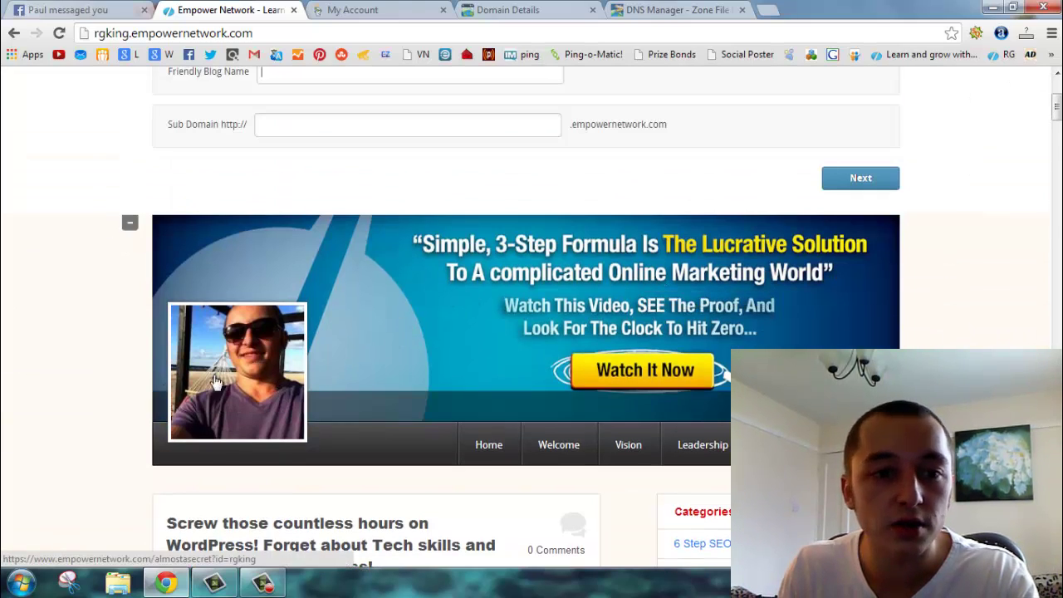
pyautogui.moveTo(238, 356)
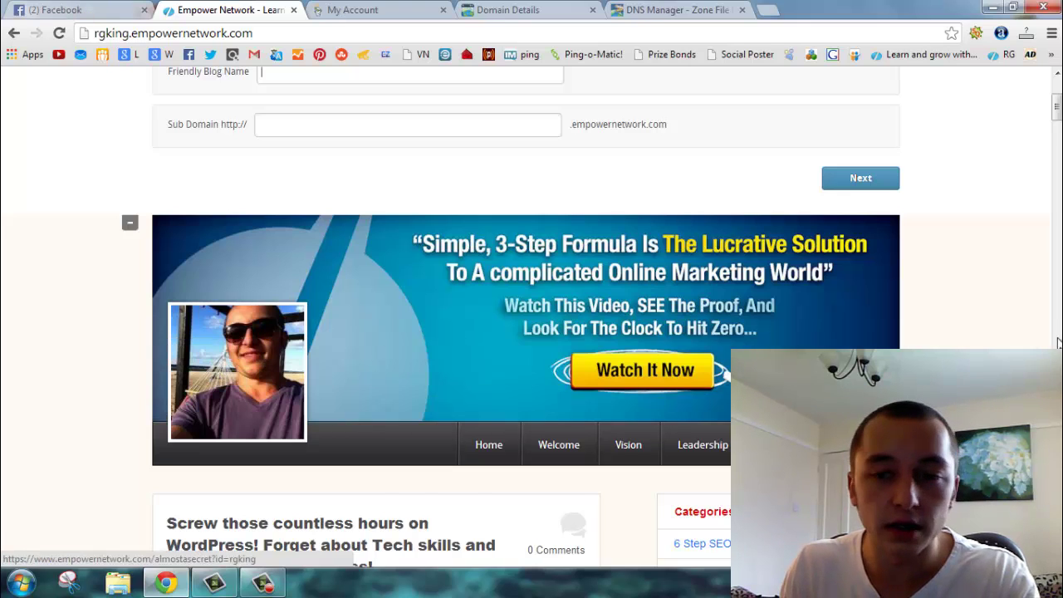
pyautogui.scroll(-2, 938, 316)
pyautogui.scroll(1, 880, 299)
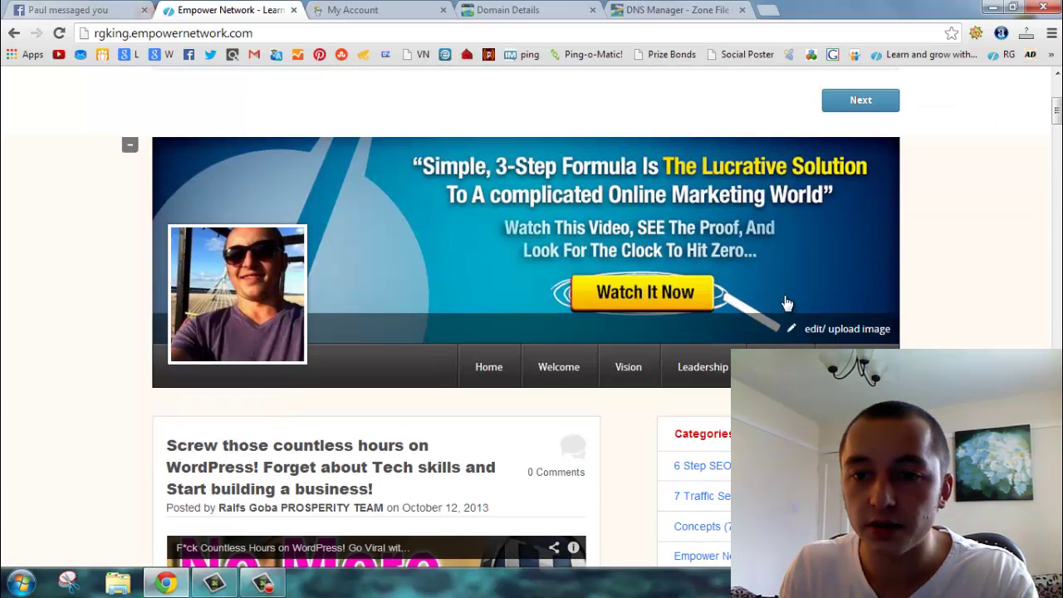
pyautogui.click(864, 337)
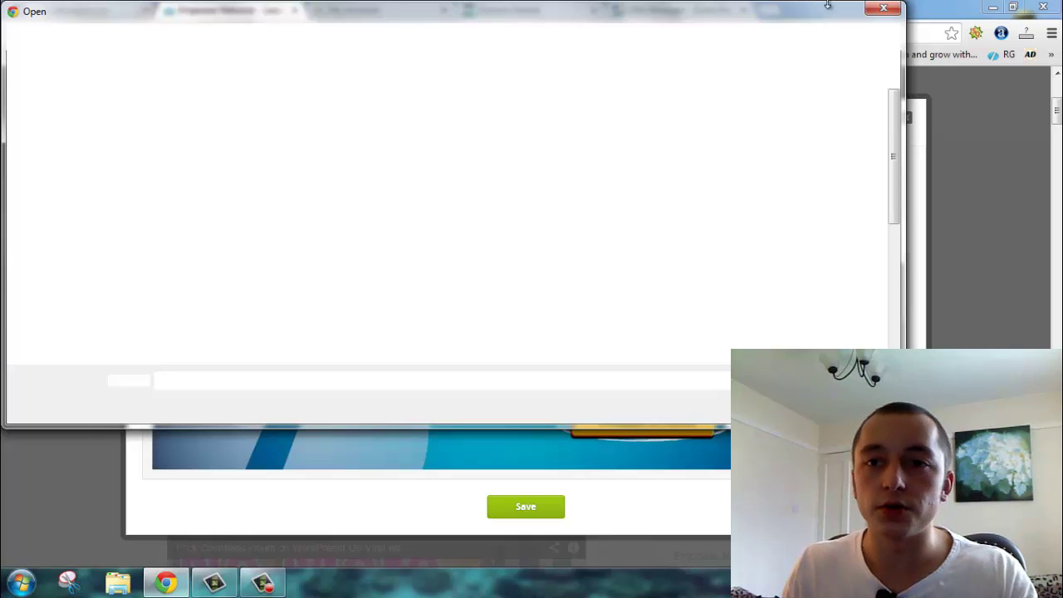
pyautogui.click(883, 8)
pyautogui.click(167, 205)
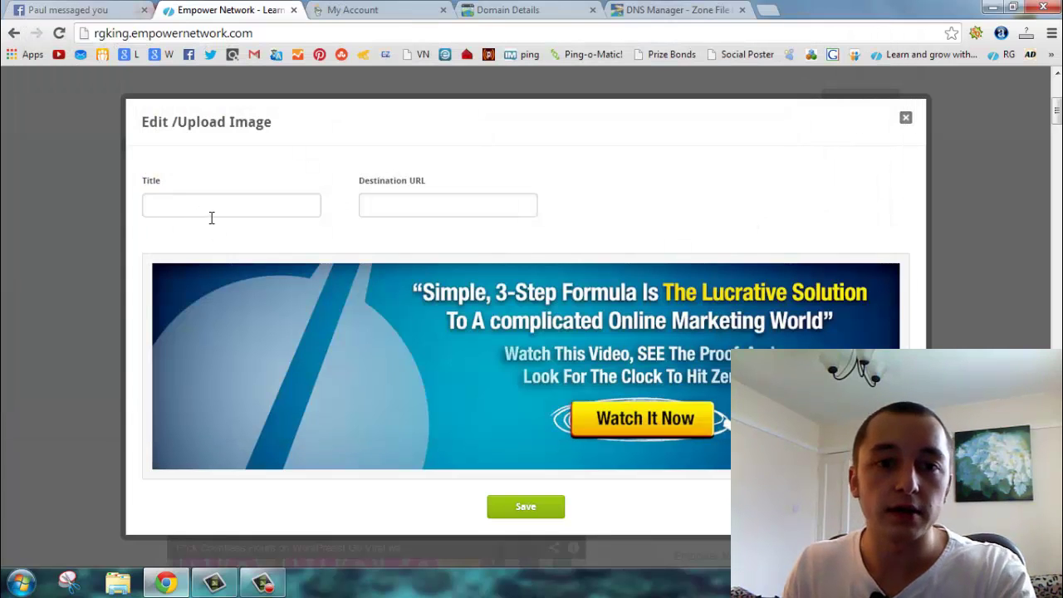
pyautogui.click(398, 209)
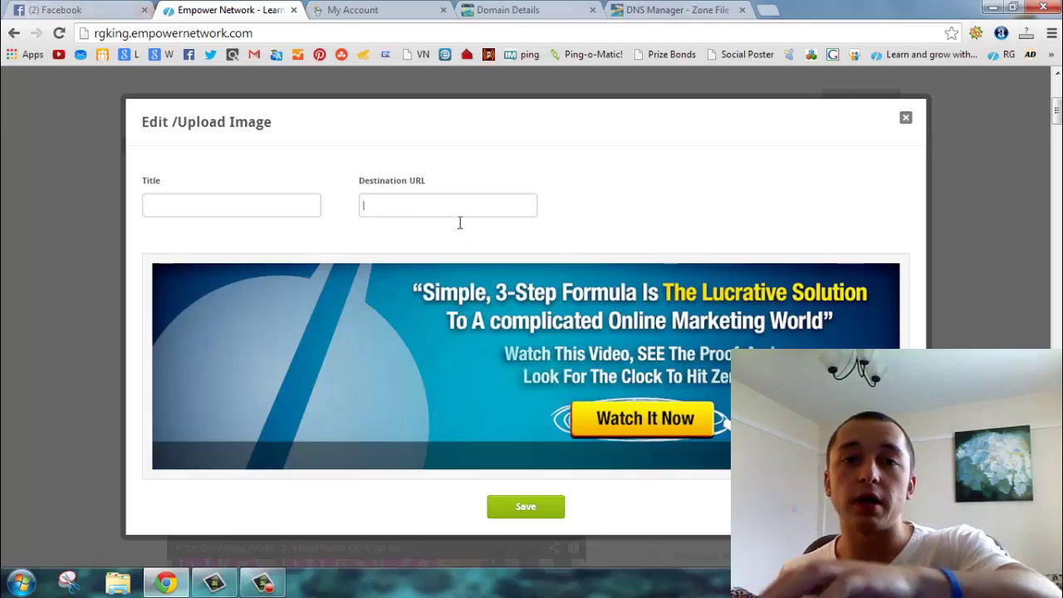
pyautogui.click(905, 117)
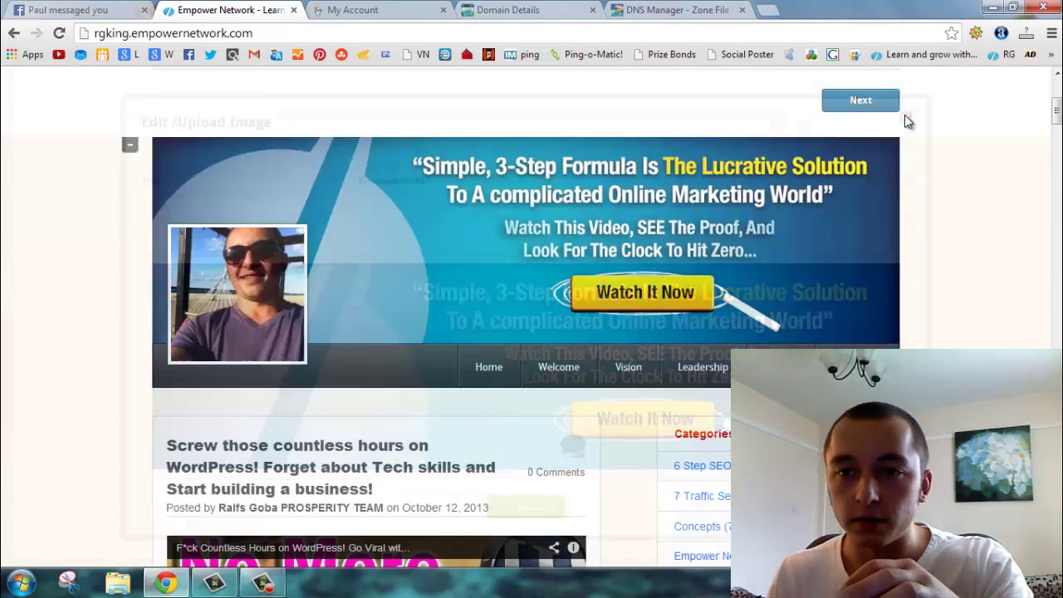
pyautogui.scroll(-3, 955, 249)
pyautogui.scroll(-12, 982, 272)
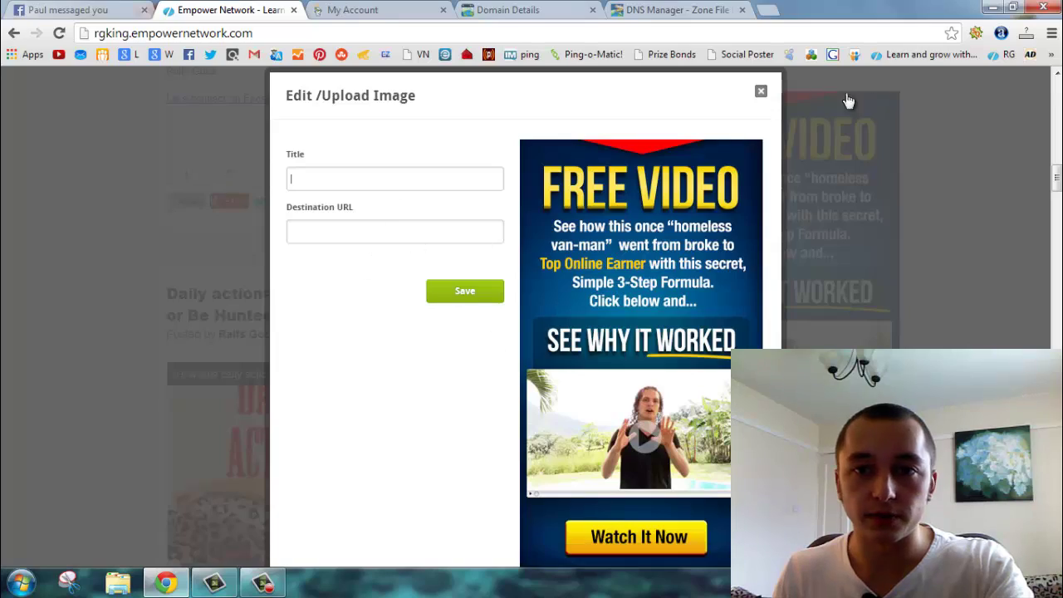
pyautogui.click(761, 91)
# Scroll through the blog and open the Navigation Bar settings, briefly visiting Seo Options
pyautogui.scroll(-15, 969, 316)
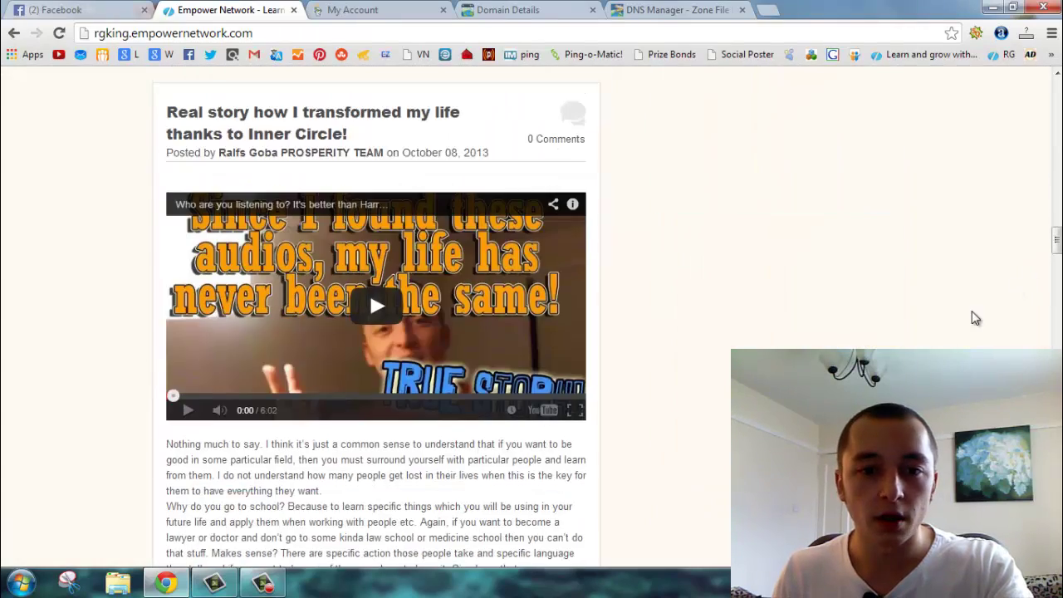
pyautogui.scroll(-20, 955, 336)
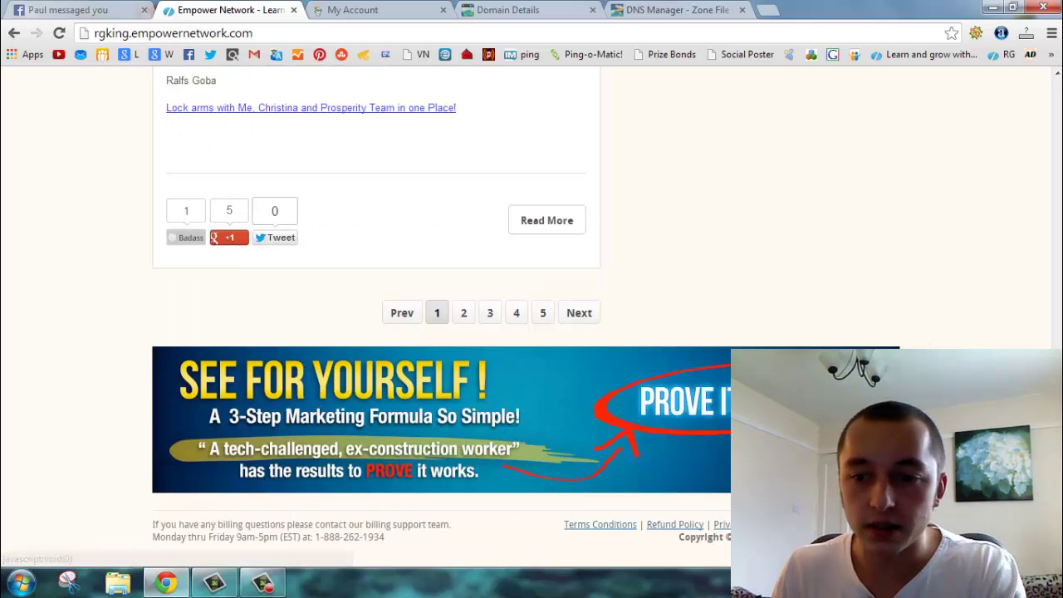
pyautogui.scroll(10, 1046, 98)
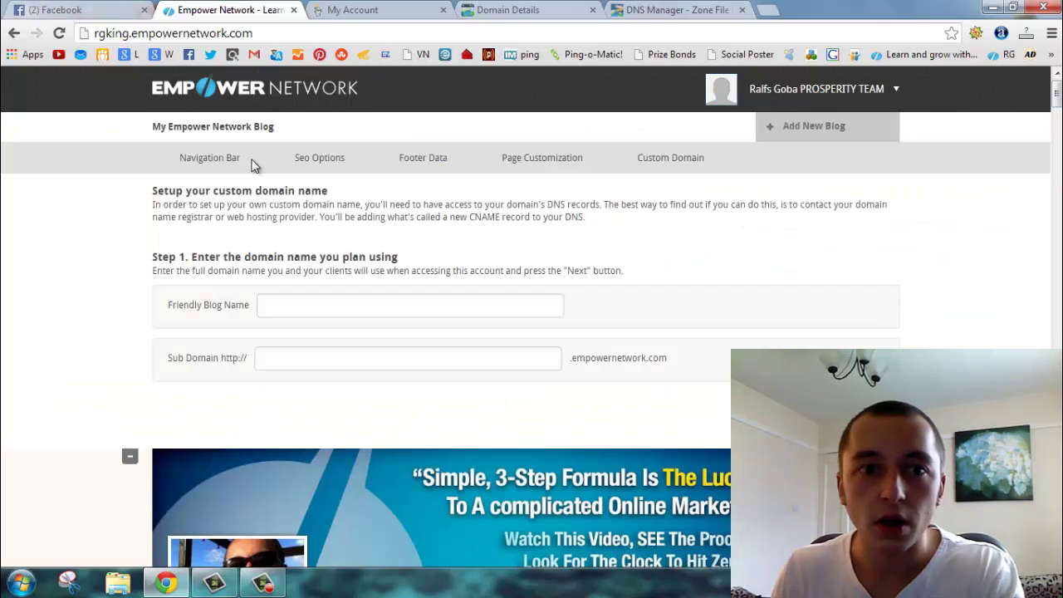
pyautogui.click(213, 160)
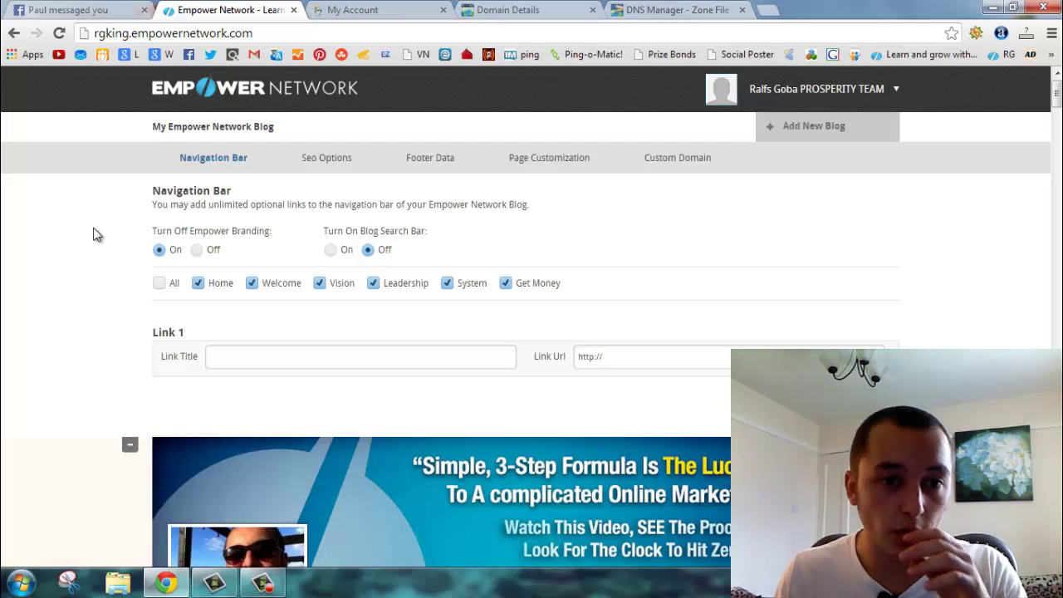
pyautogui.click(309, 159)
pyautogui.click(208, 166)
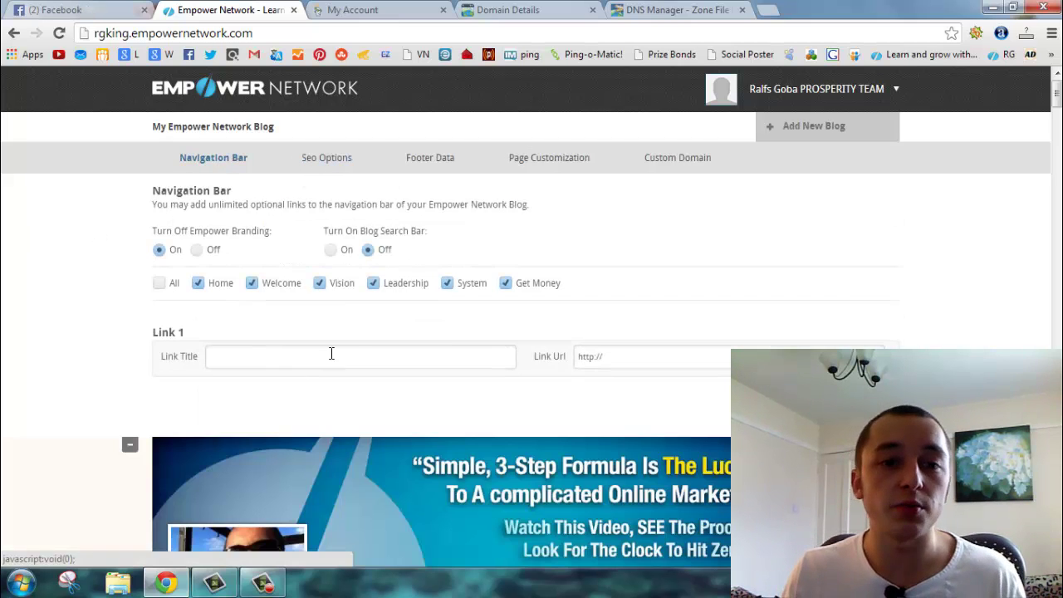
# Review the navigation bar link options and dismiss the Windows colour-scheme warning
pyautogui.scroll(-7, 371, 311)
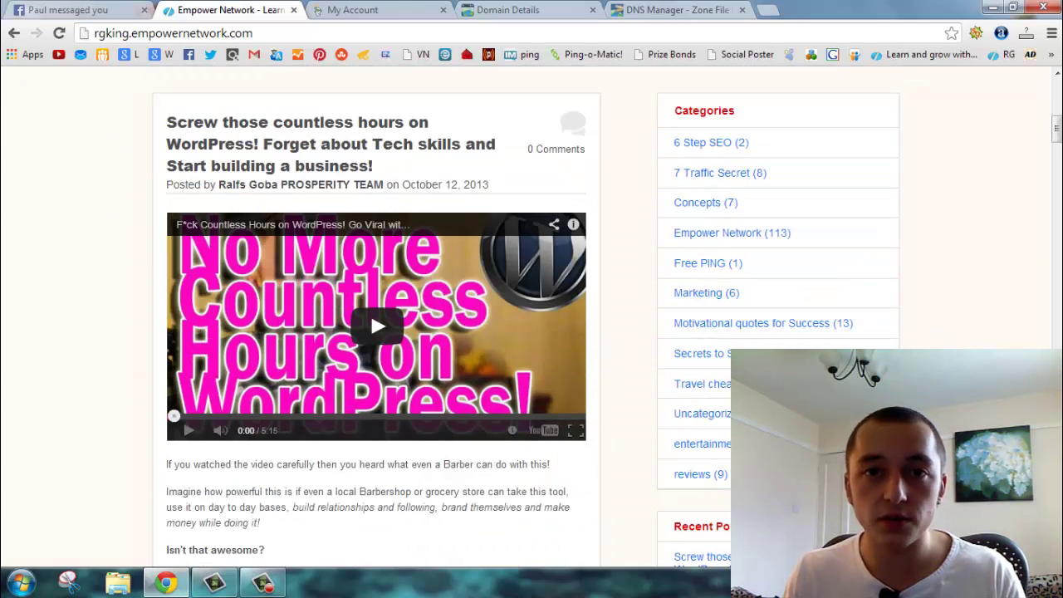
pyautogui.scroll(7, 371, 311)
pyautogui.scroll(-7, 370, 311)
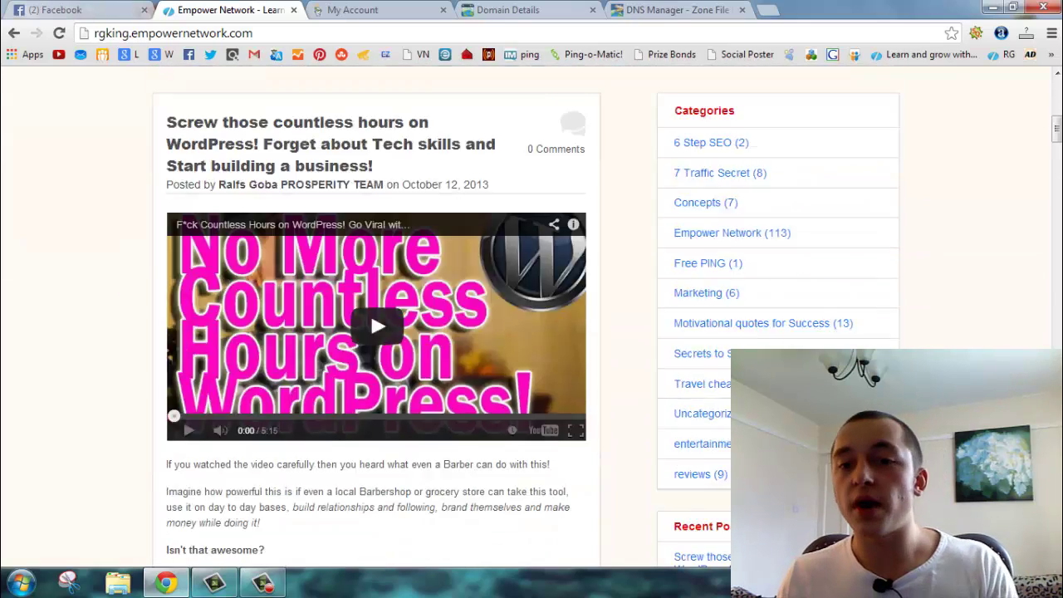
pyautogui.scroll(-9, 370, 310)
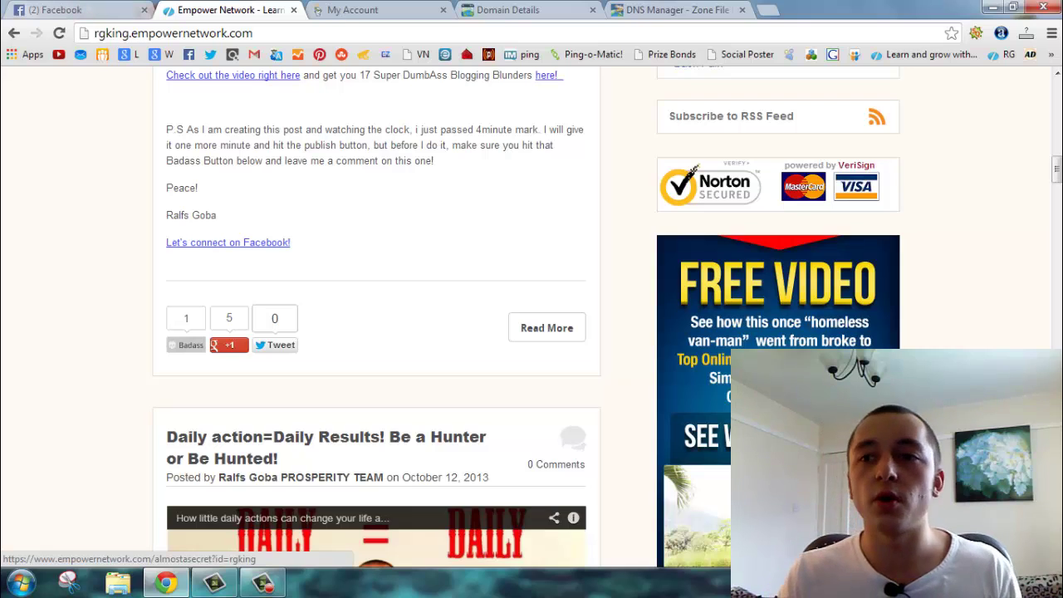
pyautogui.scroll(12, 371, 311)
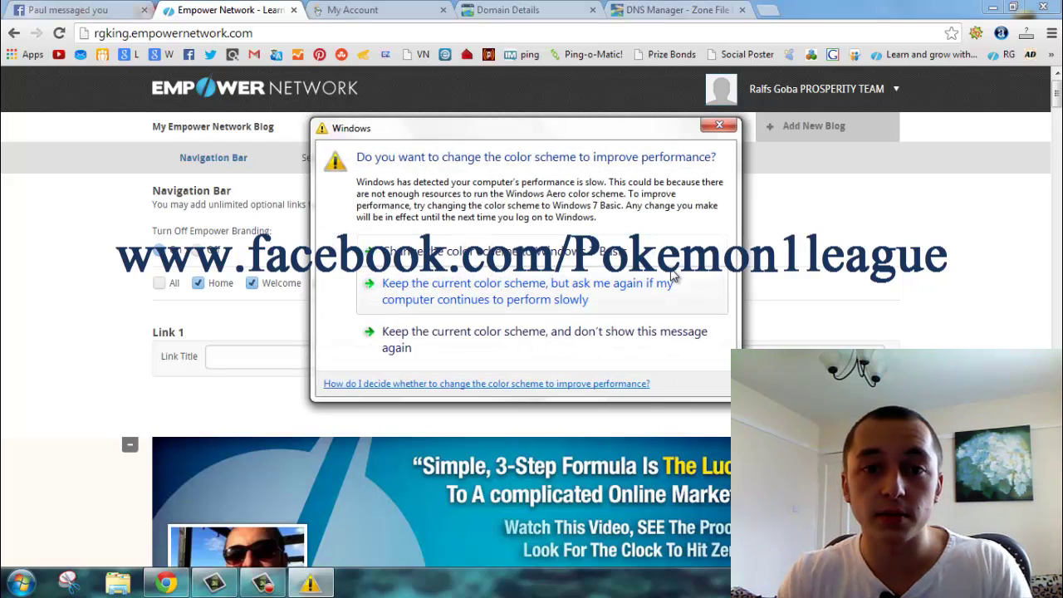
pyautogui.click(720, 127)
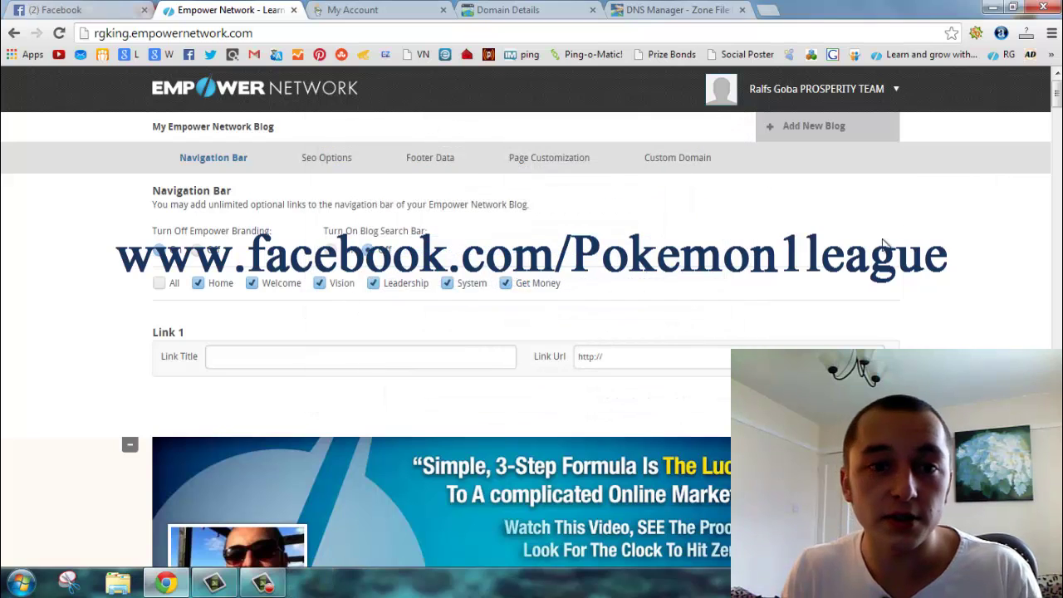
pyautogui.scroll(-4, 944, 279)
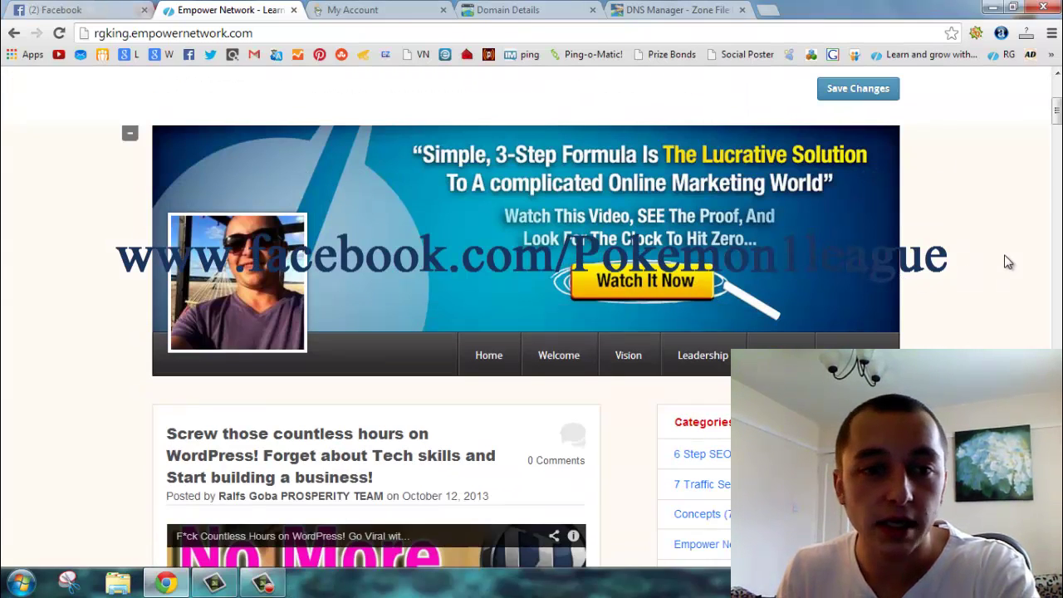
pyautogui.scroll(3, 1006, 263)
pyautogui.scroll(1, 1008, 262)
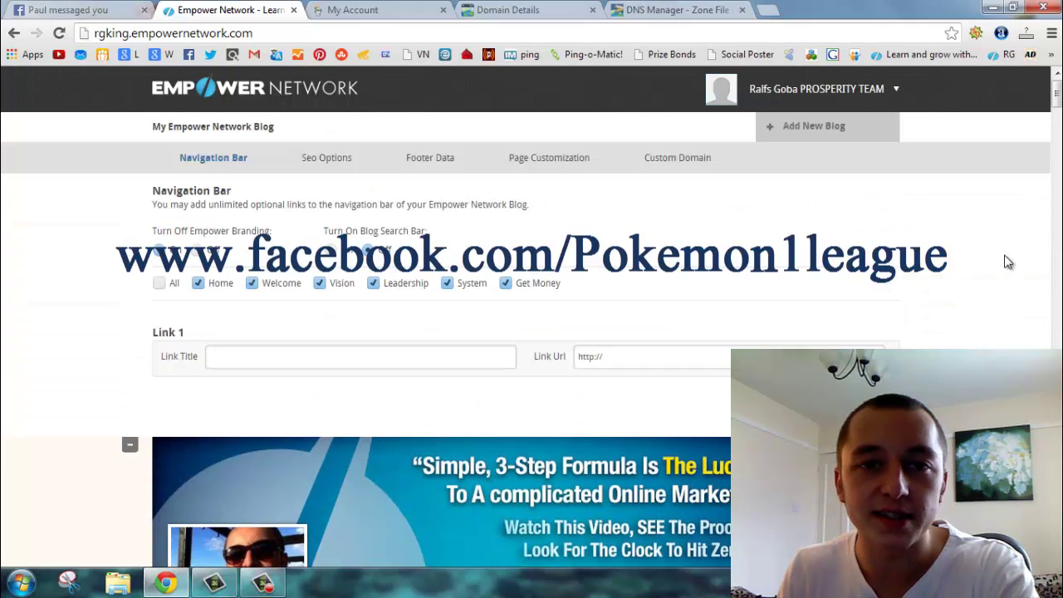